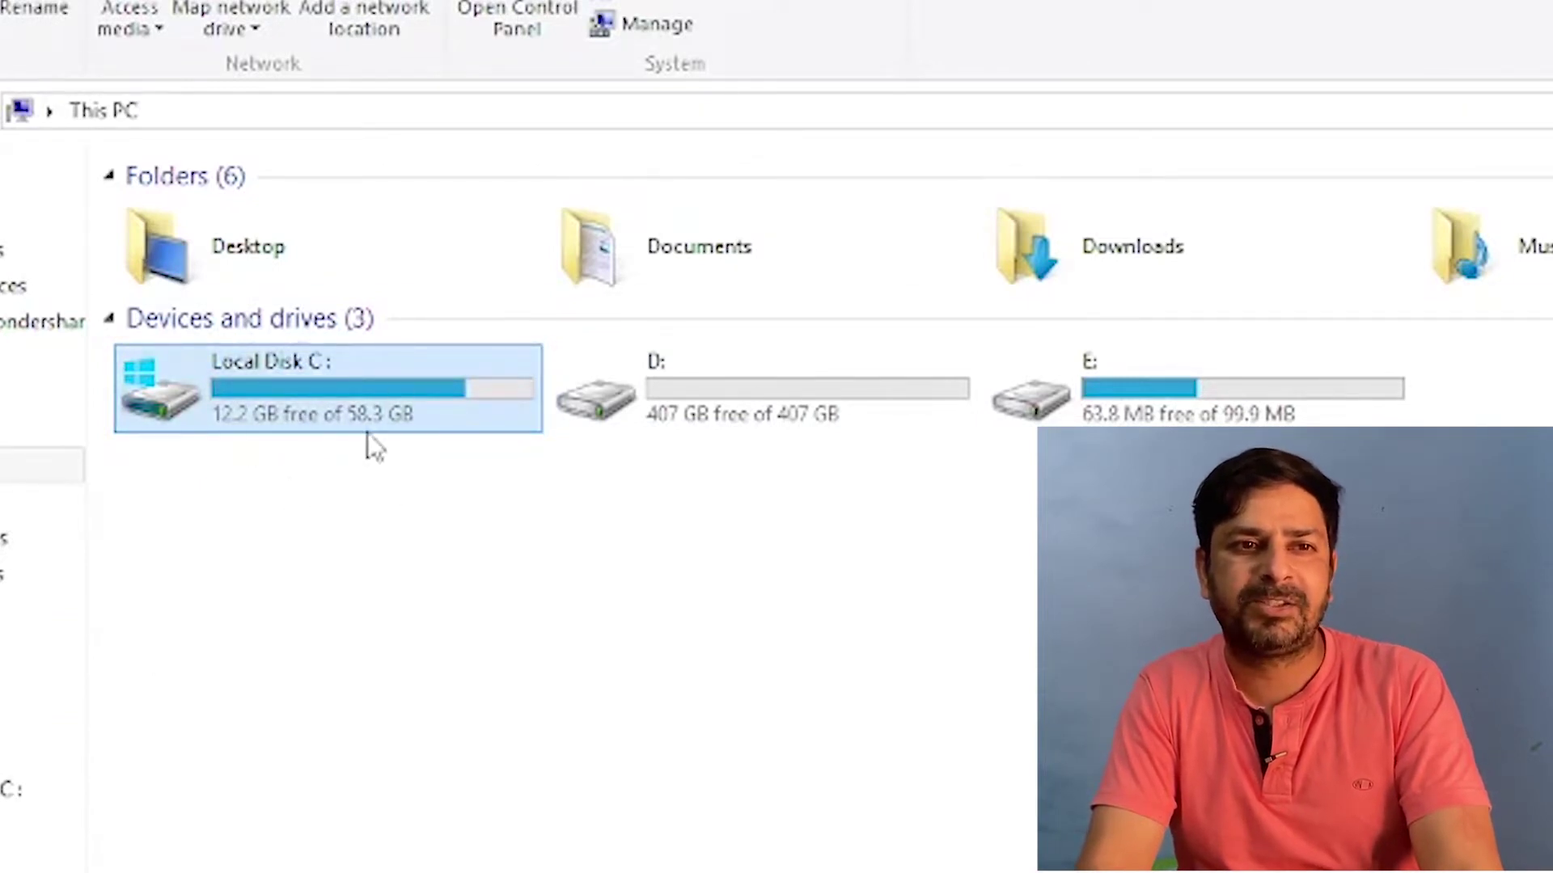
Check the capacity and free space of the C: and D: drives in This PC.
left_click(627, 545)
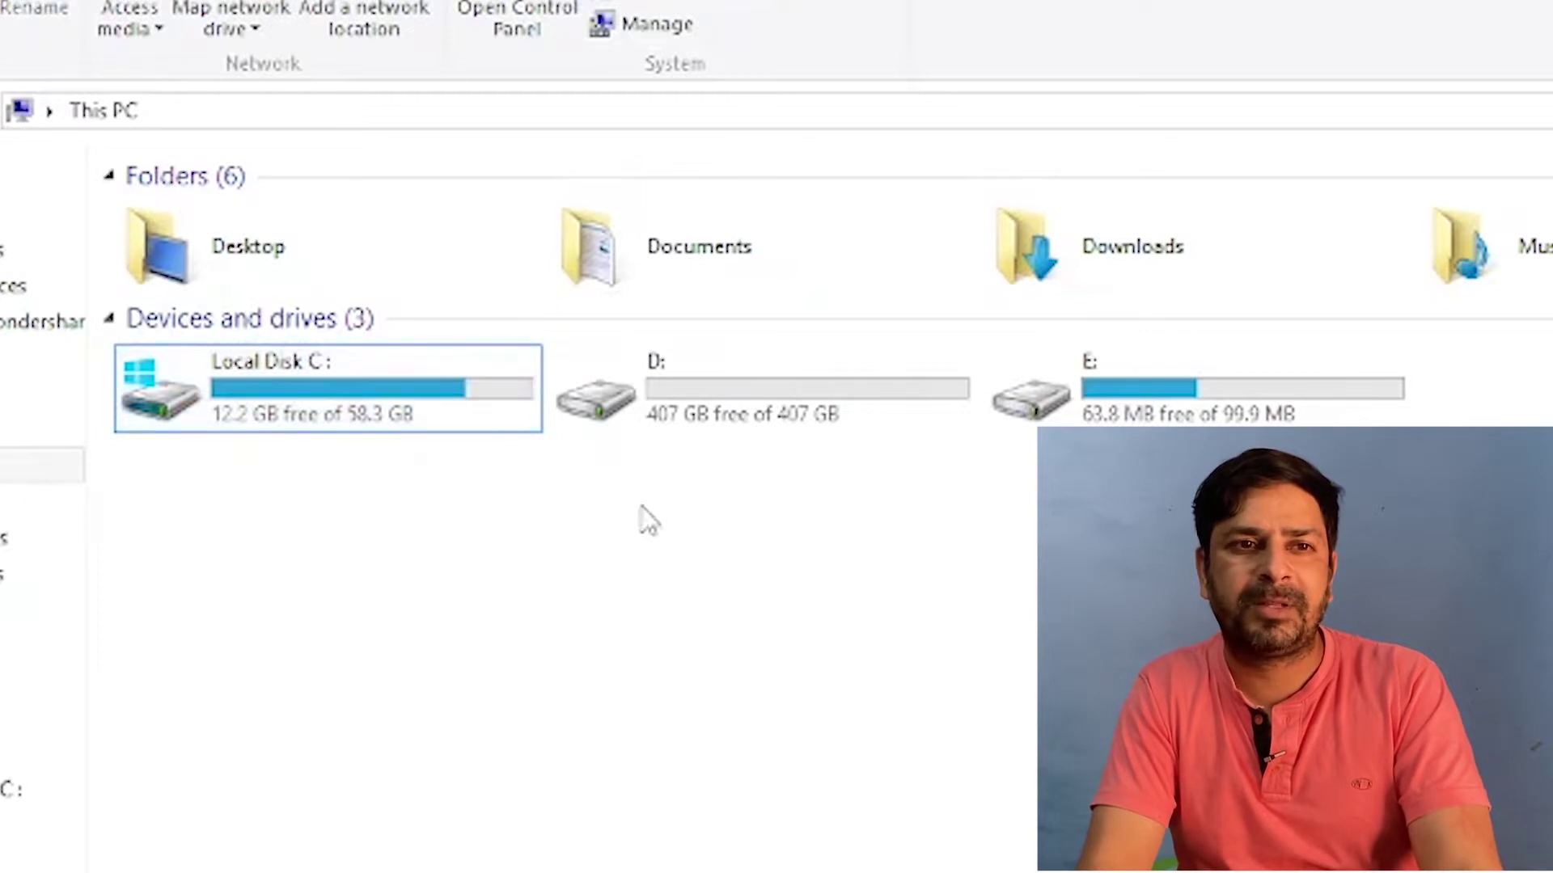
left_click(768, 421)
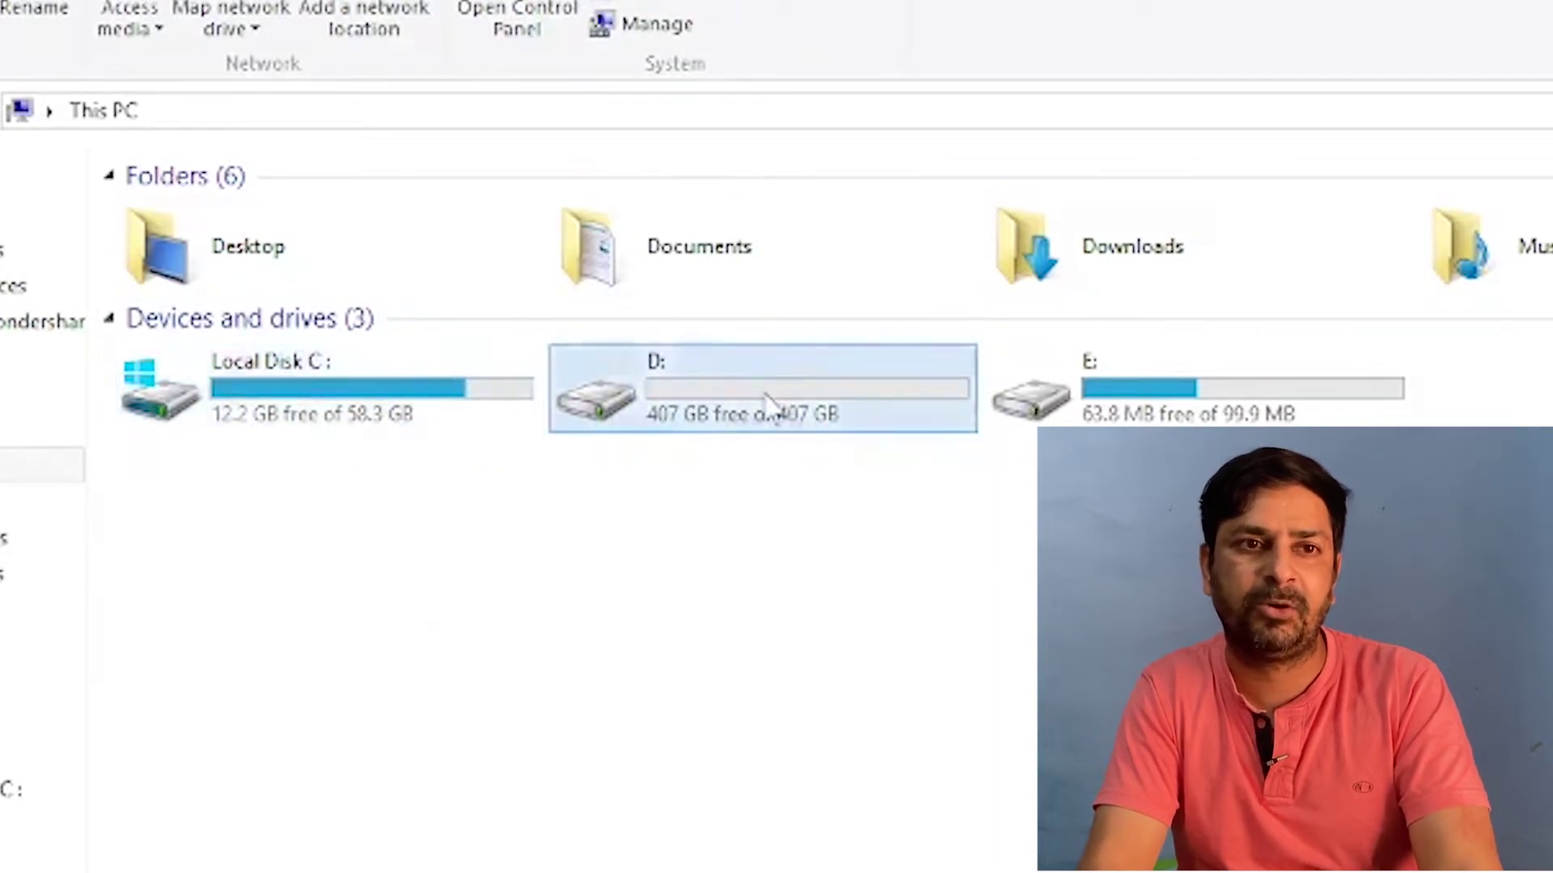
left_click(478, 405)
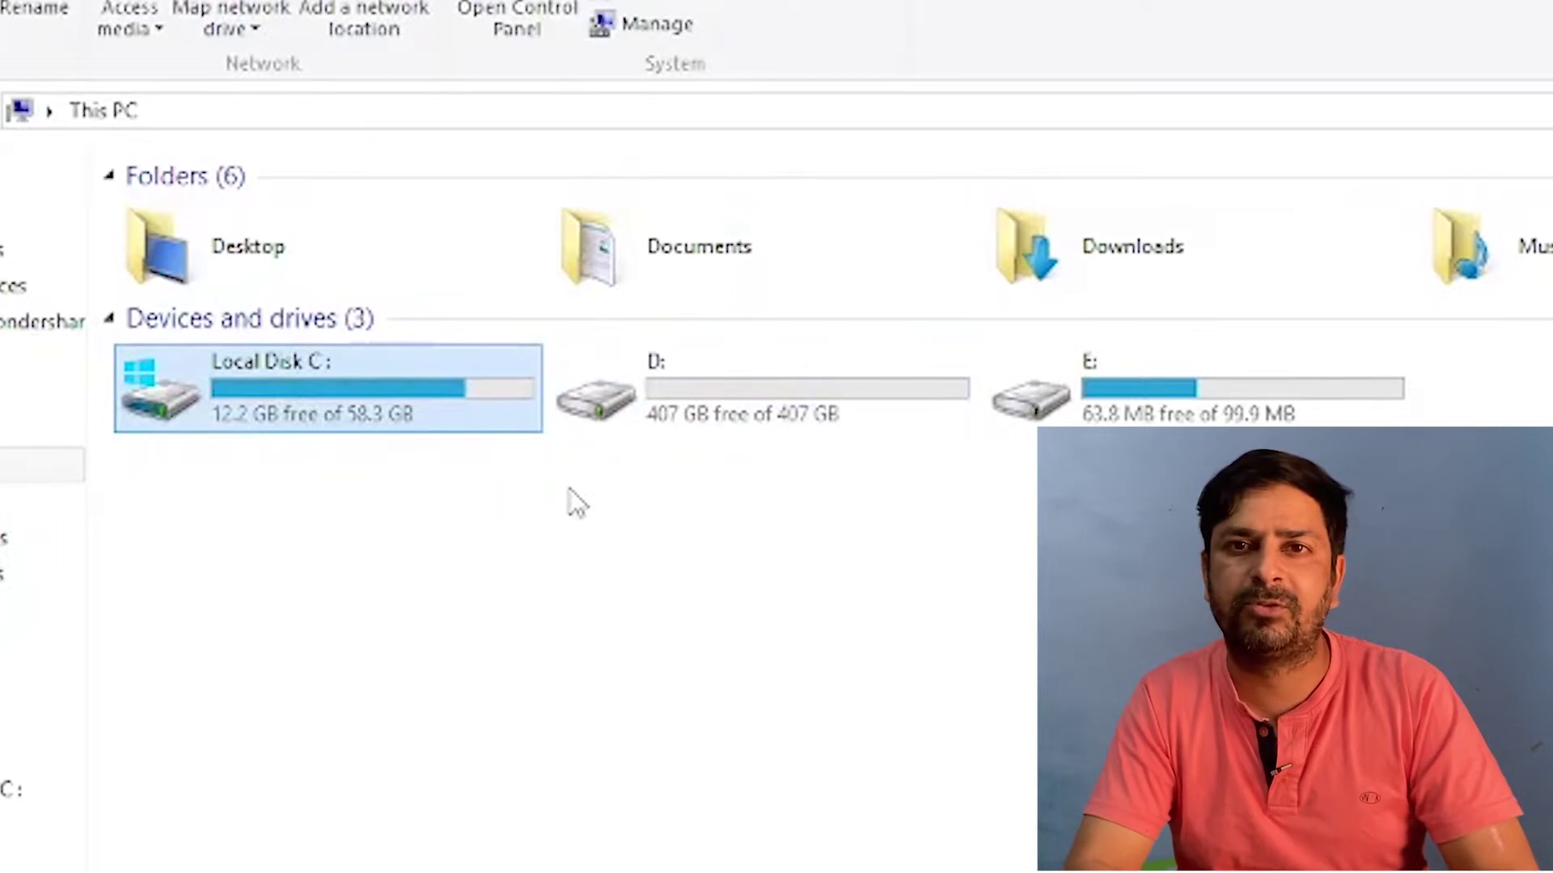
key("Right")
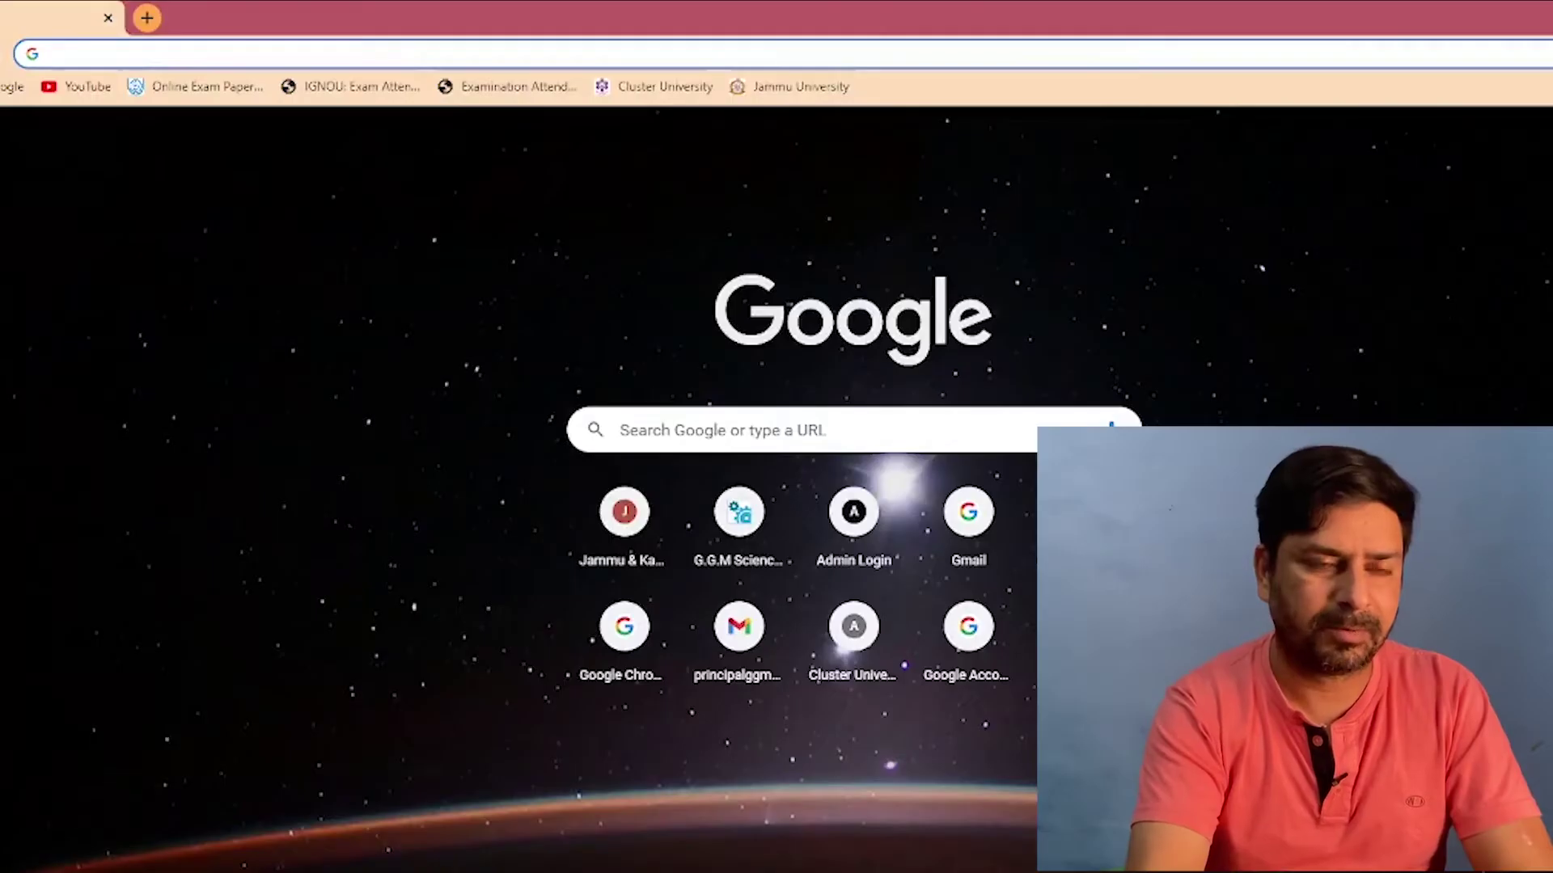
Search the web for "minitool partition wizard" and open the MiniTool Partition Wizard Free 12.6 page.
type("minitool")
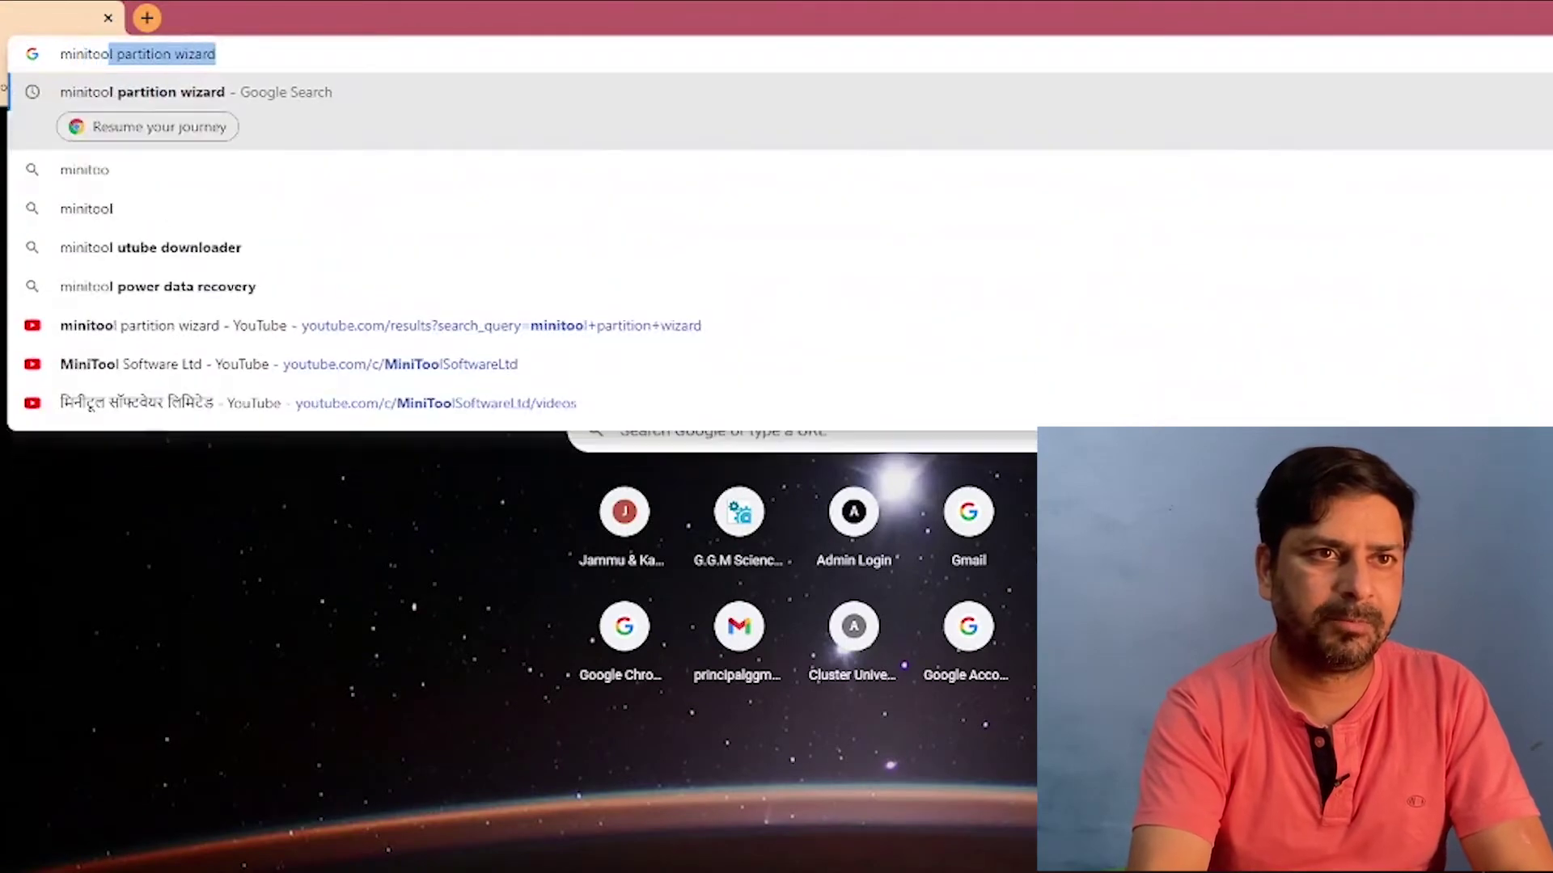
type(" parti")
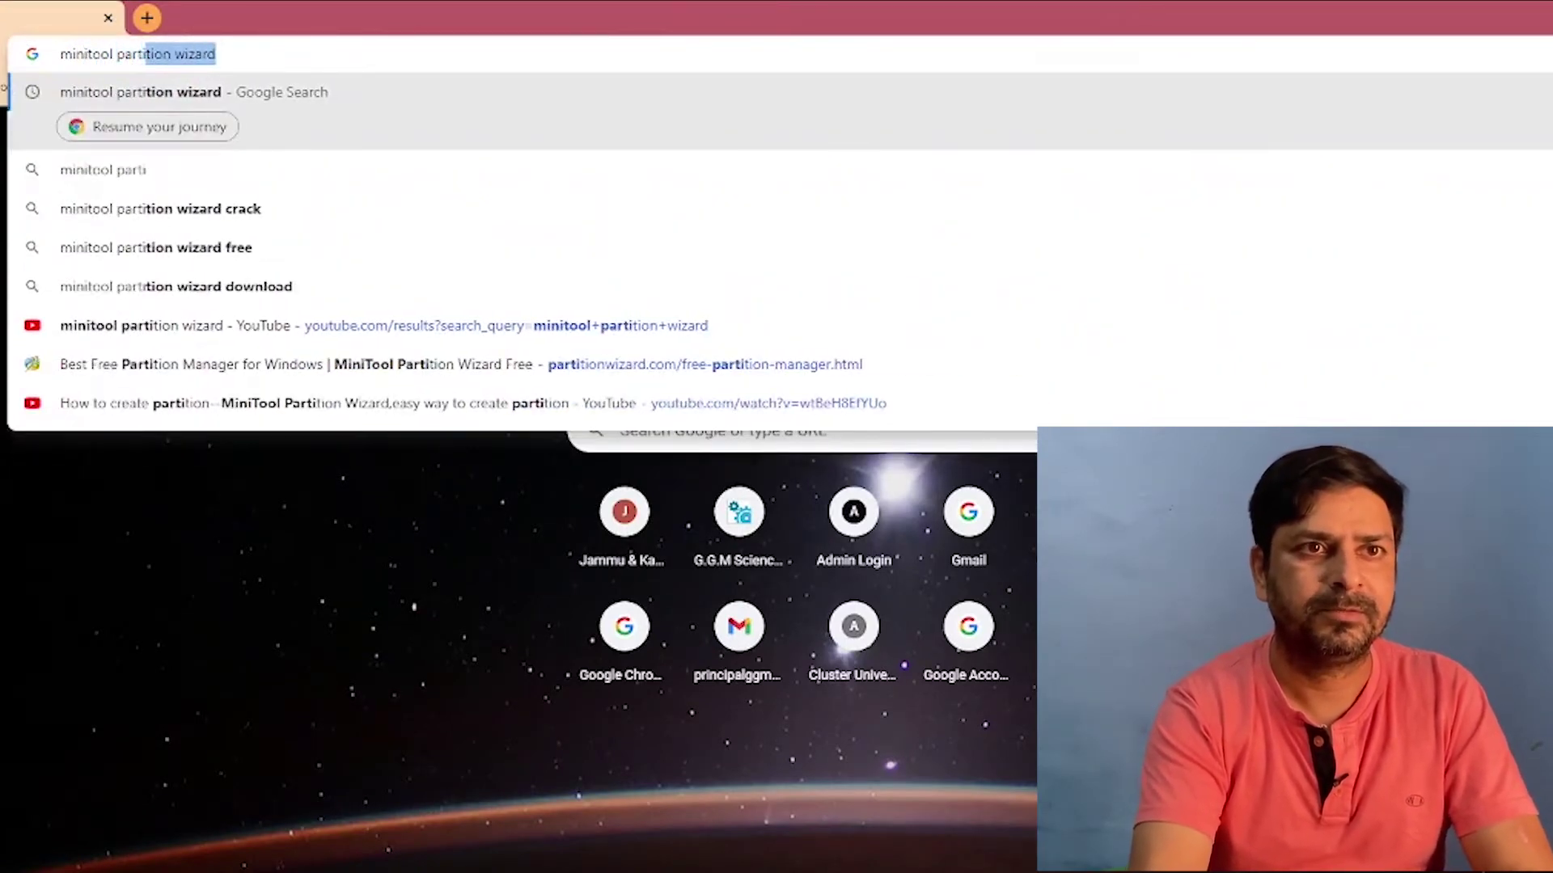
key("Return")
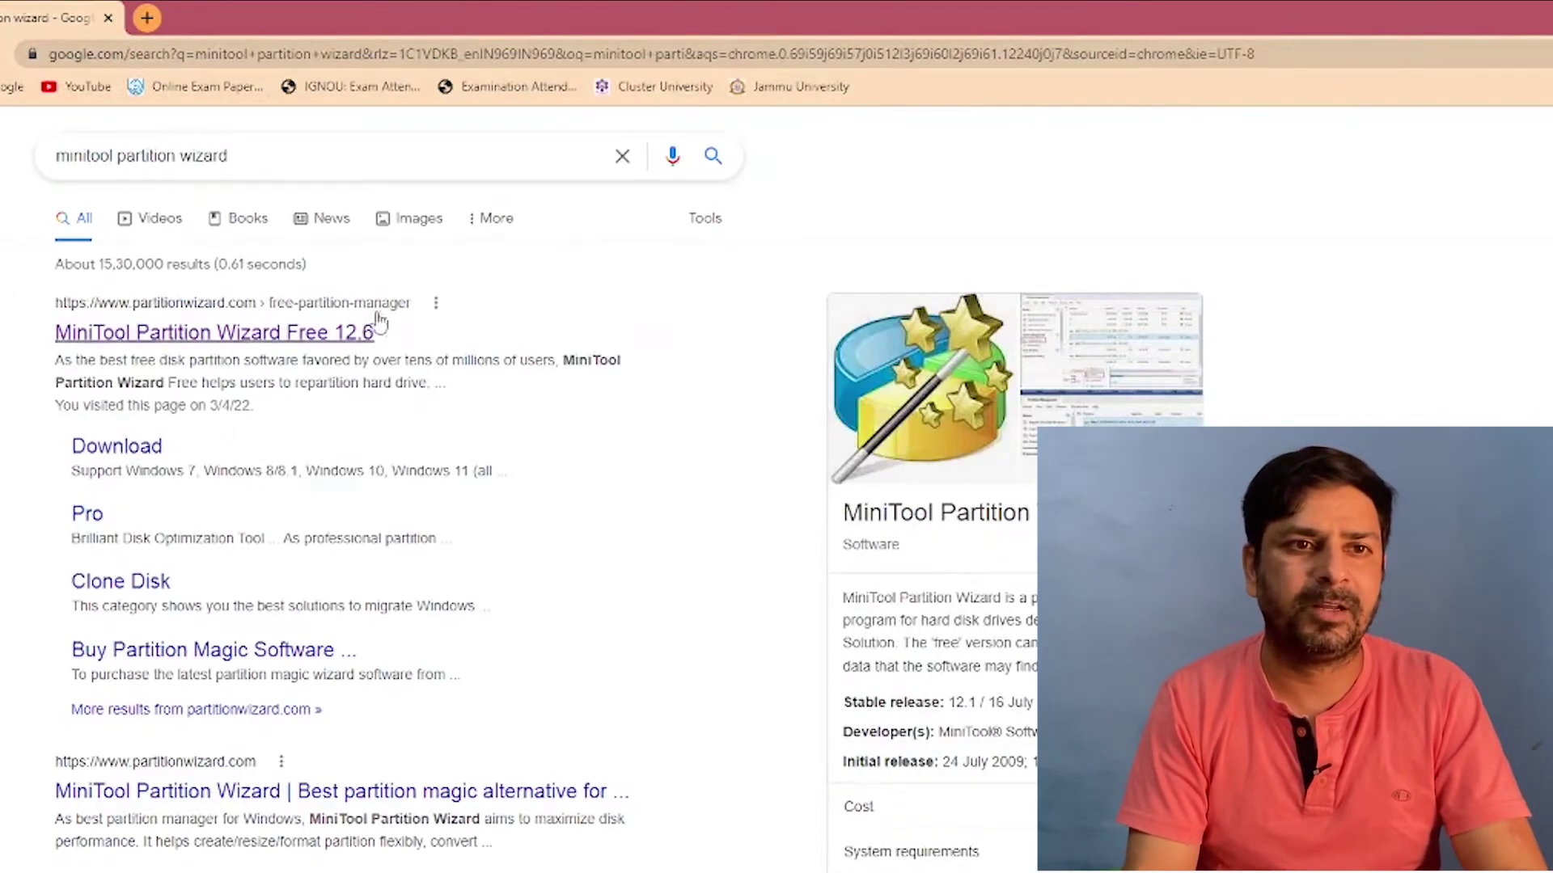
left_click(213, 330)
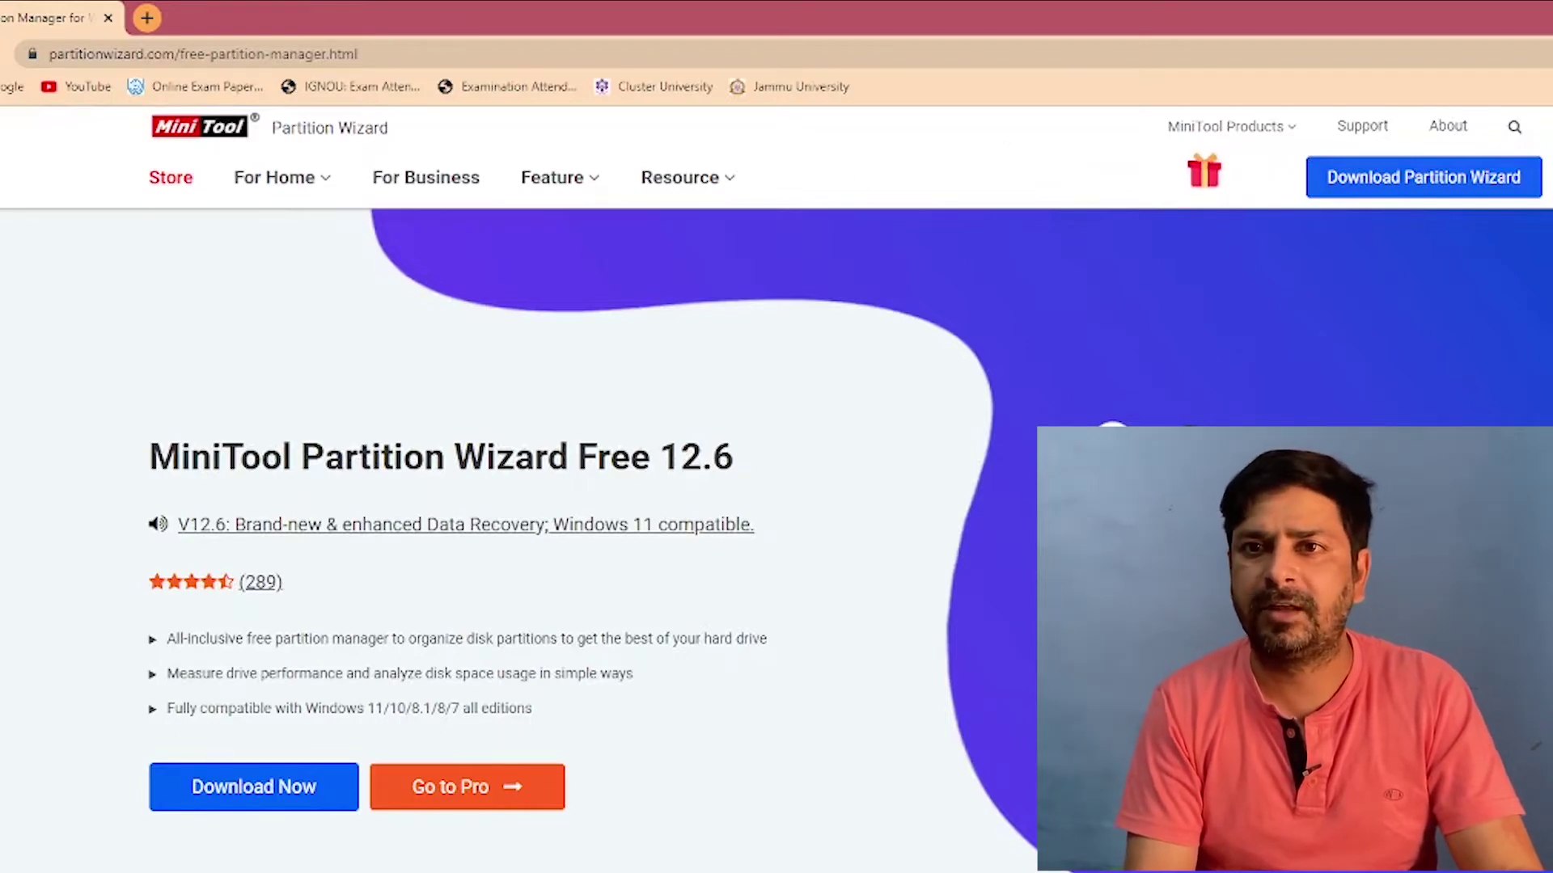
Download the Free Edition of Partition Wizard and run the downloaded installer.
mouse_move(1405, 206)
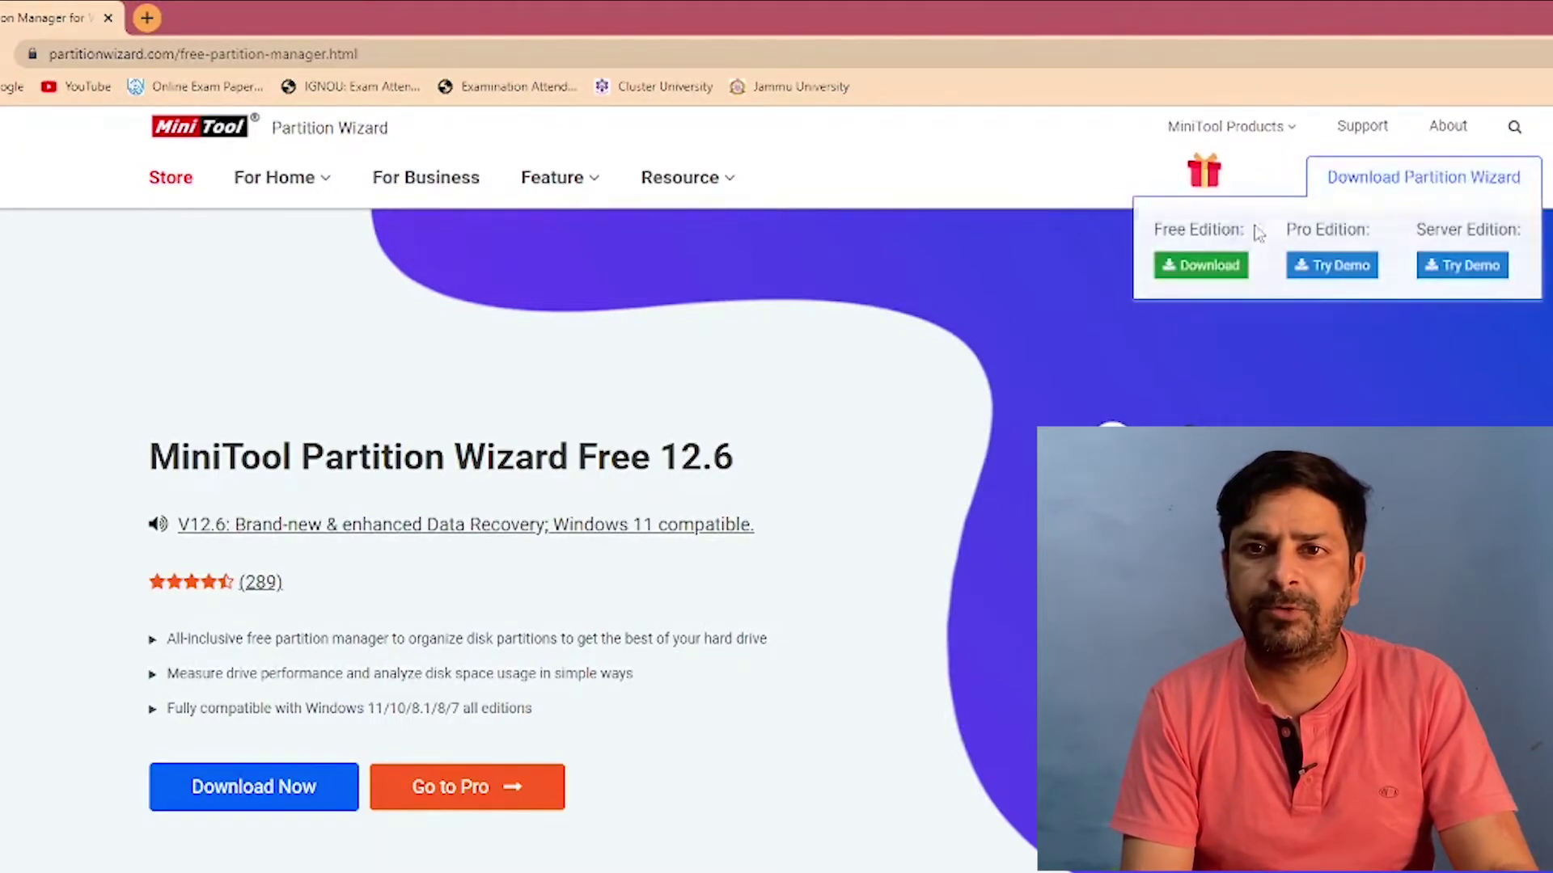
left_click(1198, 267)
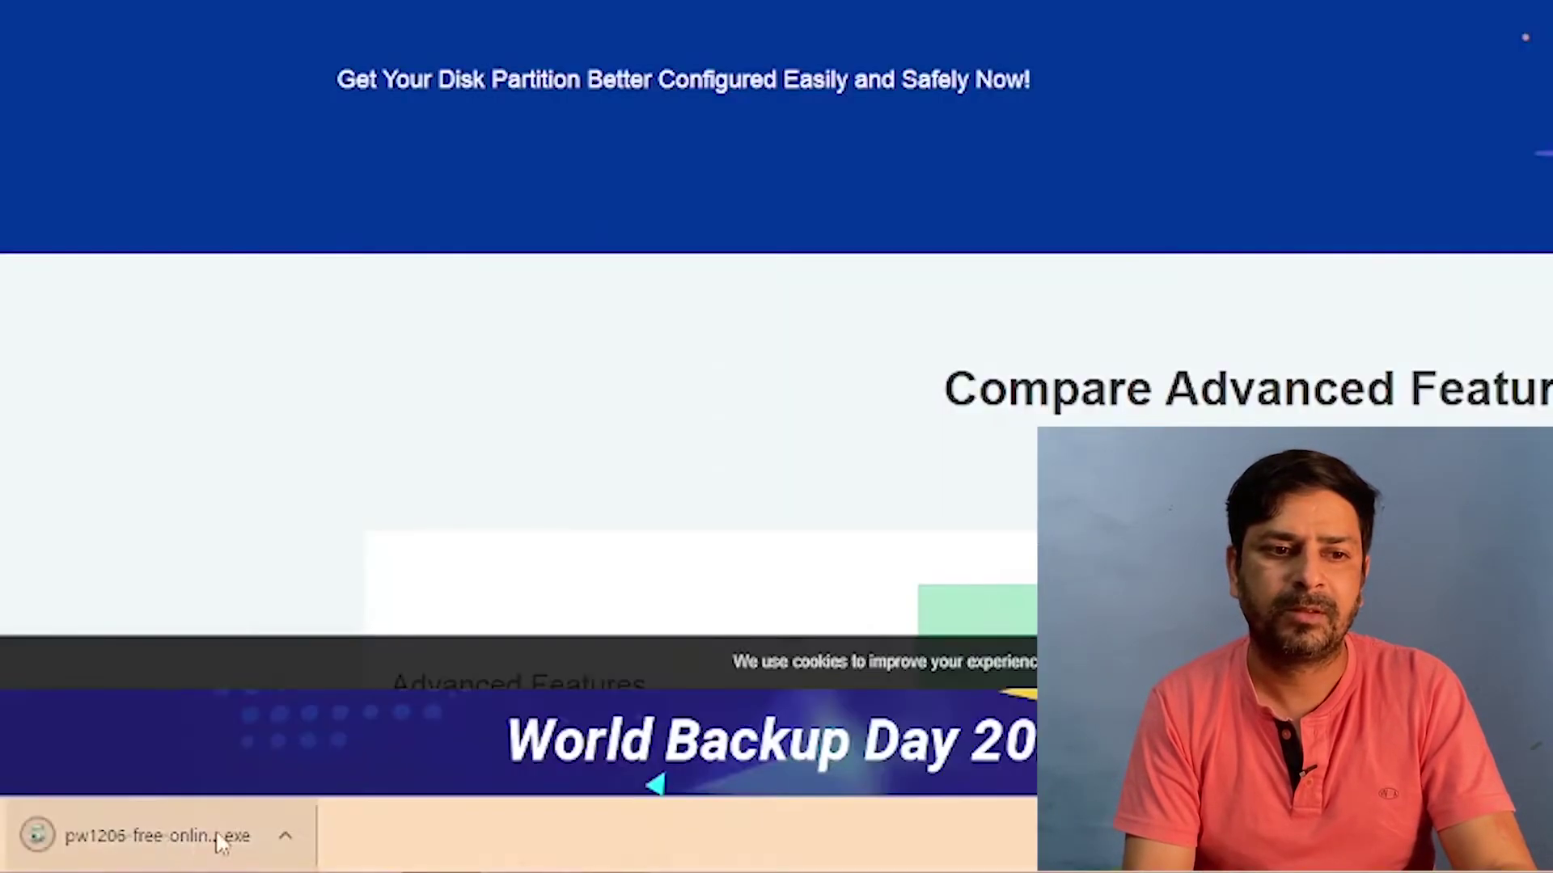
left_click(218, 836)
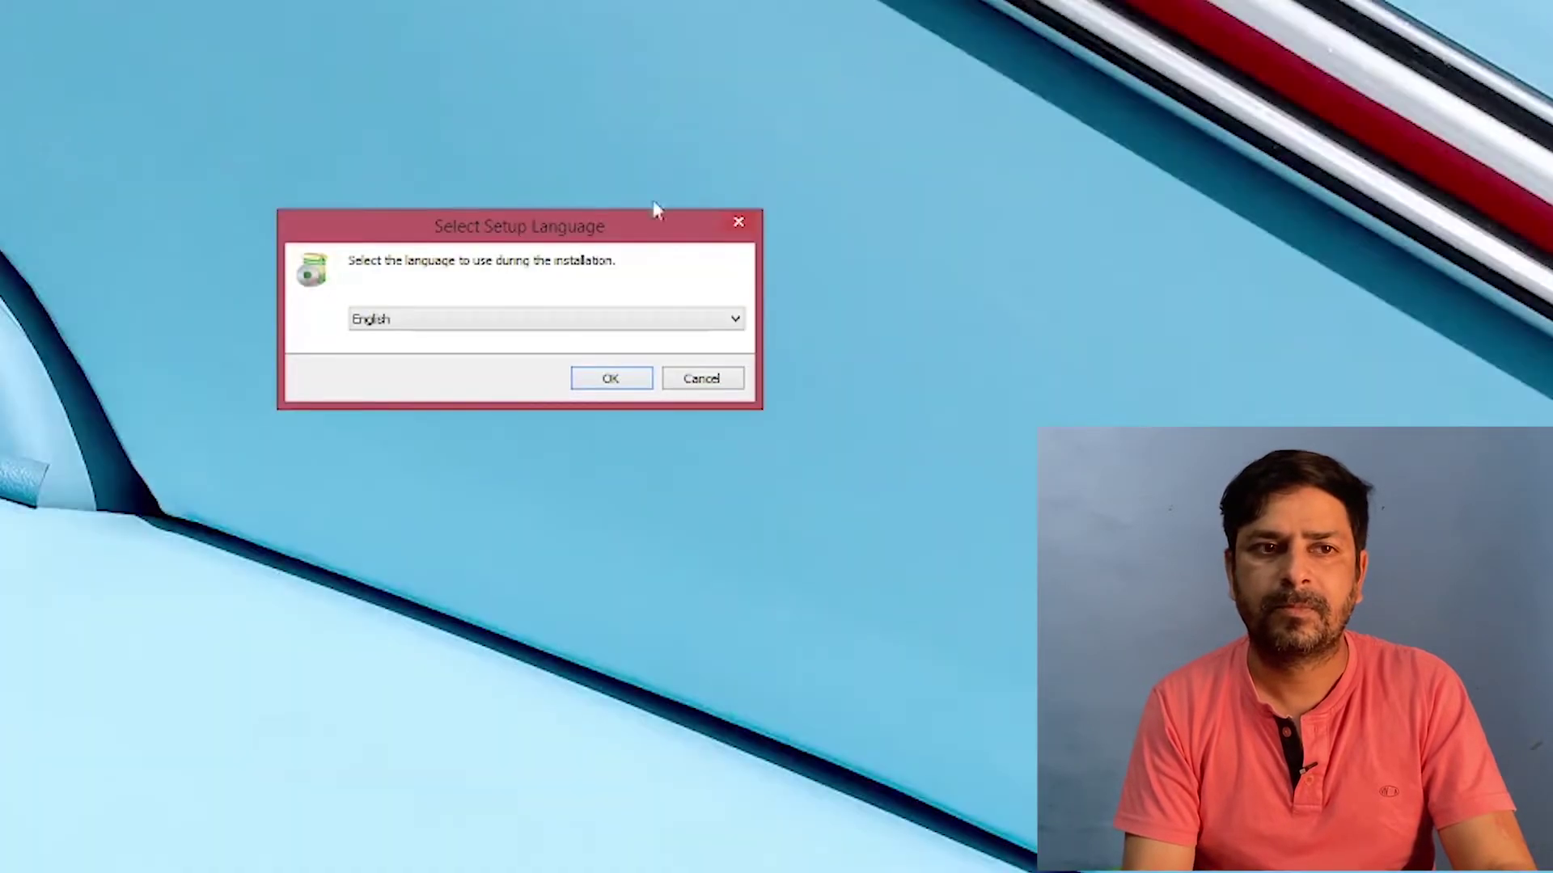
Accept English as the setup language and agree to uninstall the previous MiniTool Partition Wizard installation.
left_click_drag(617, 232, 555, 65)
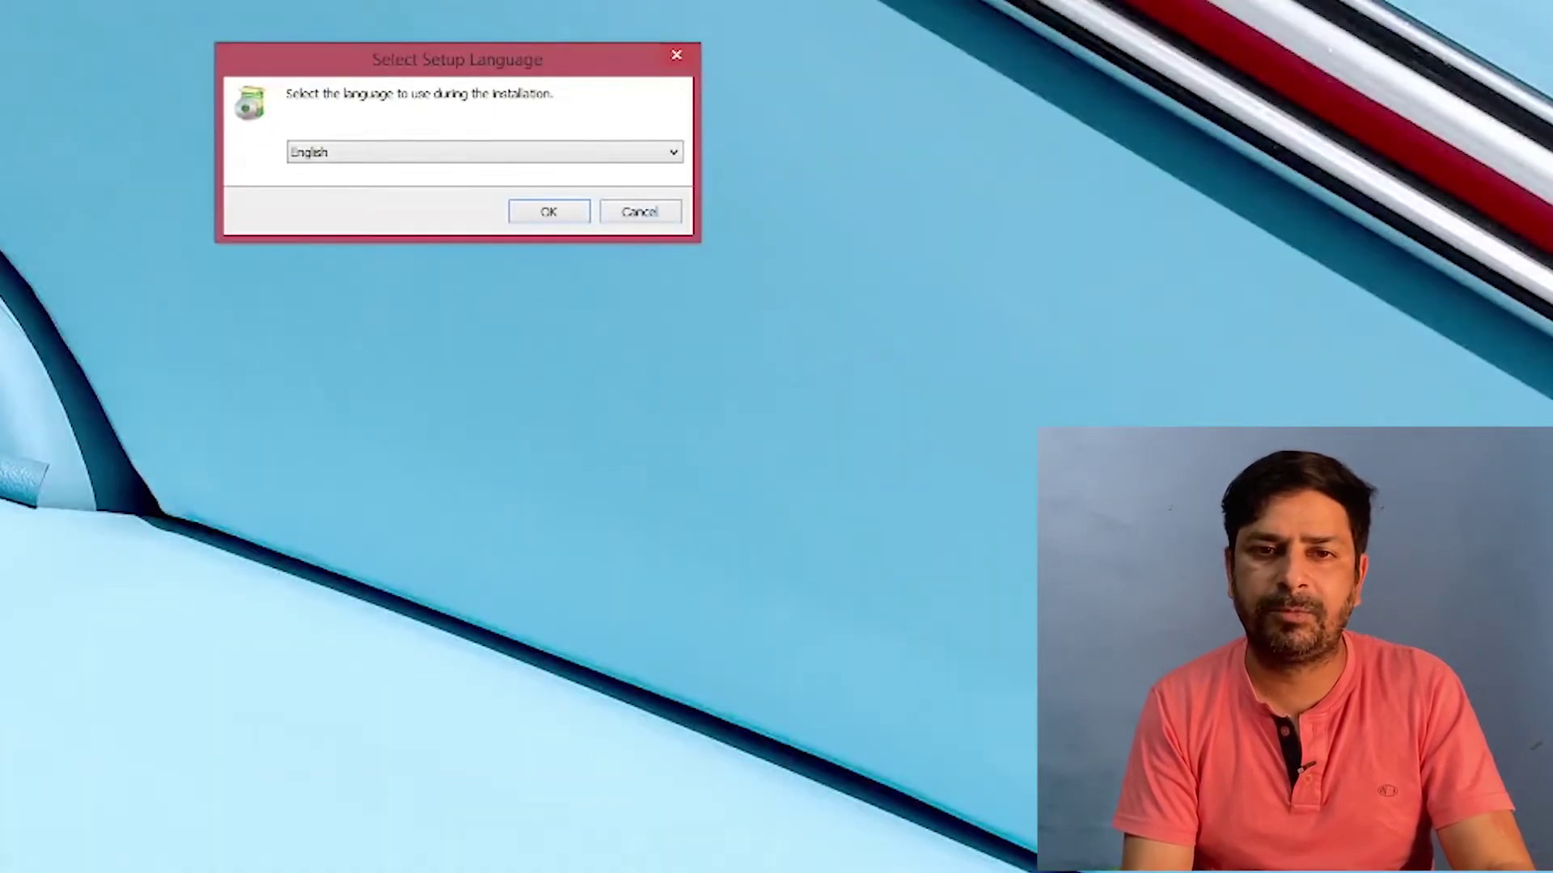
left_click(549, 212)
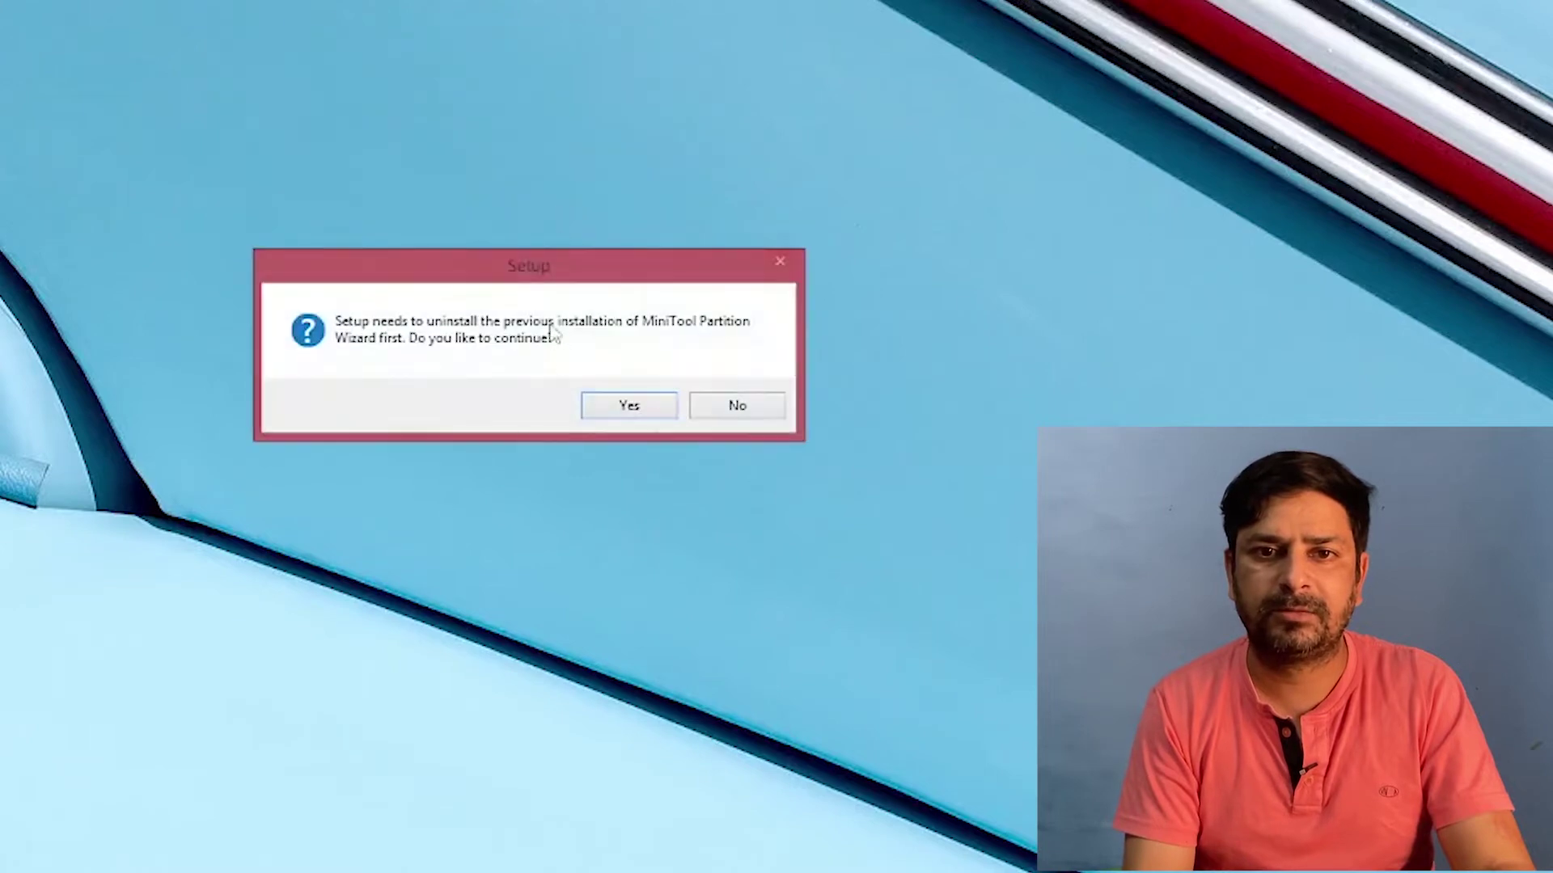
left_click(630, 407)
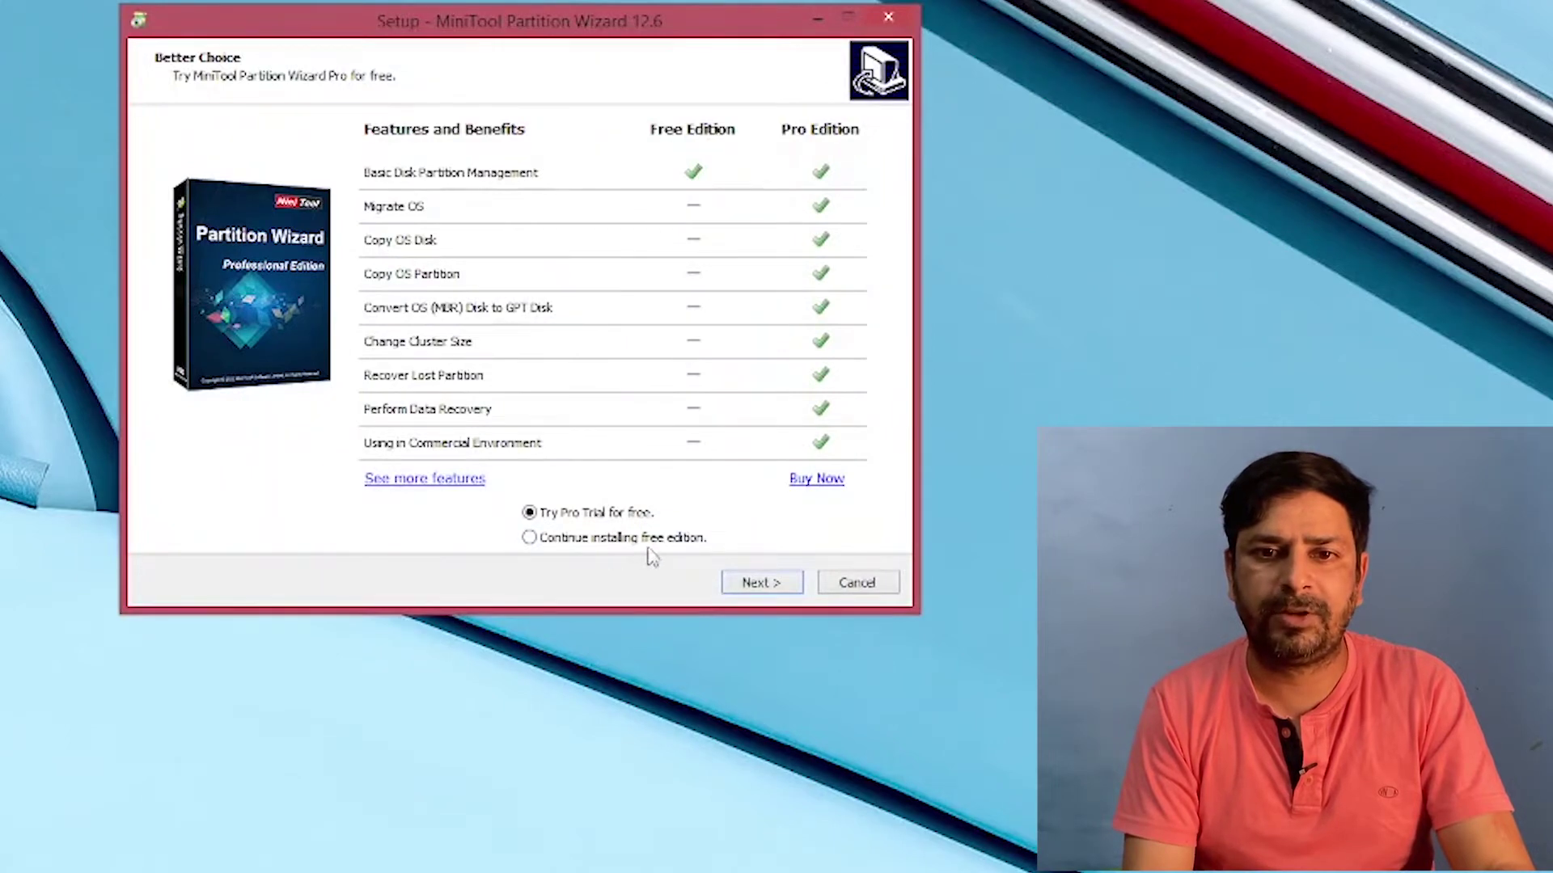
Install MiniTool Partition Wizard Free without ShadowMaker, finish the setup and launch the program.
left_click(763, 587)
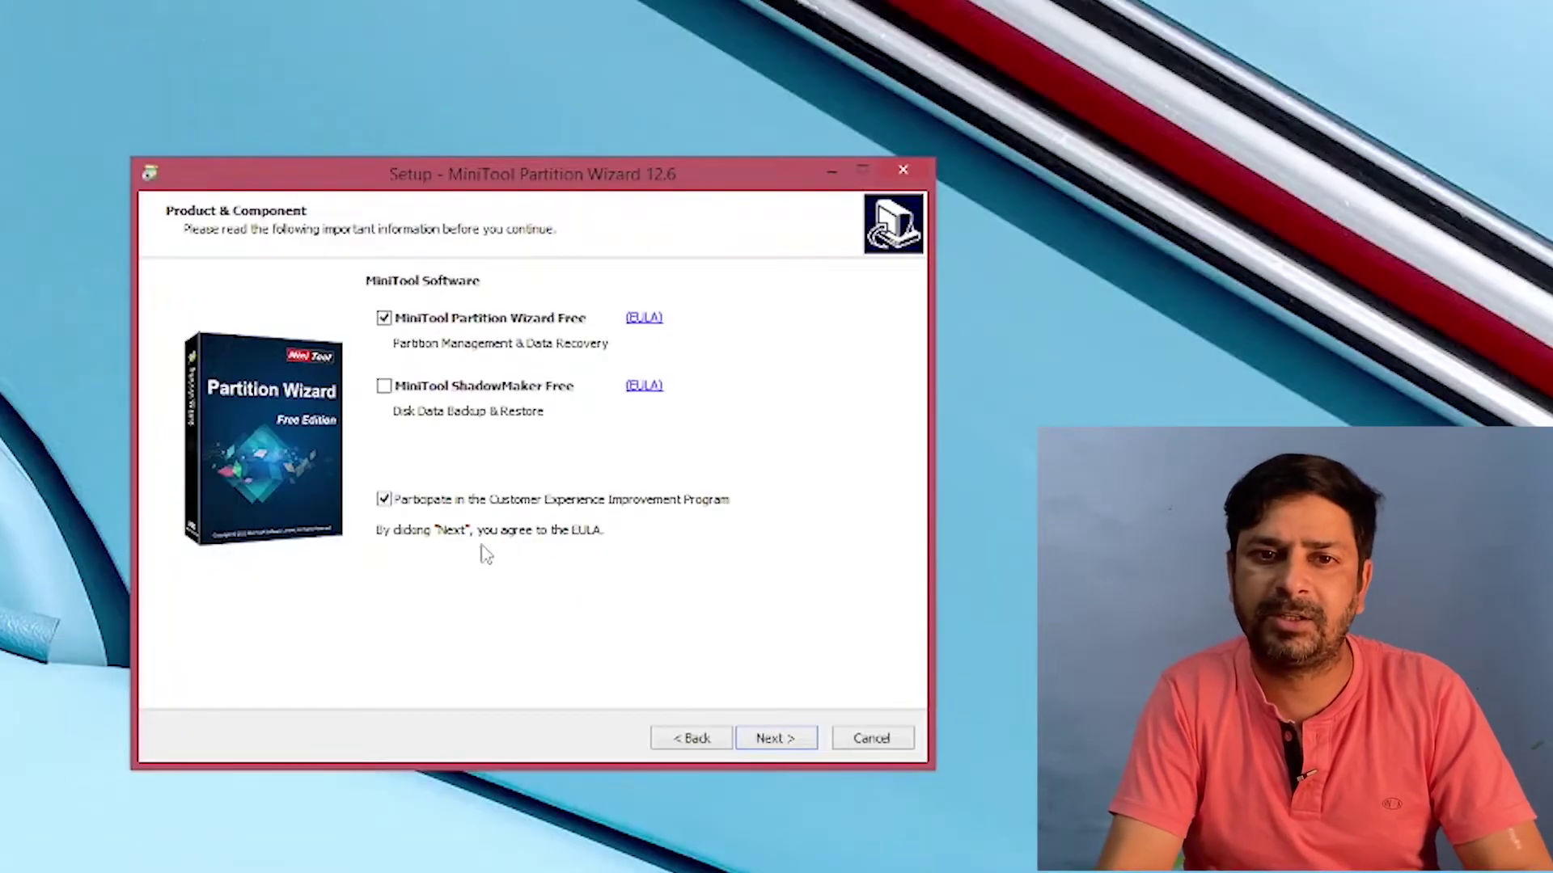
left_click(801, 742)
left_click(778, 739)
left_click(604, 591)
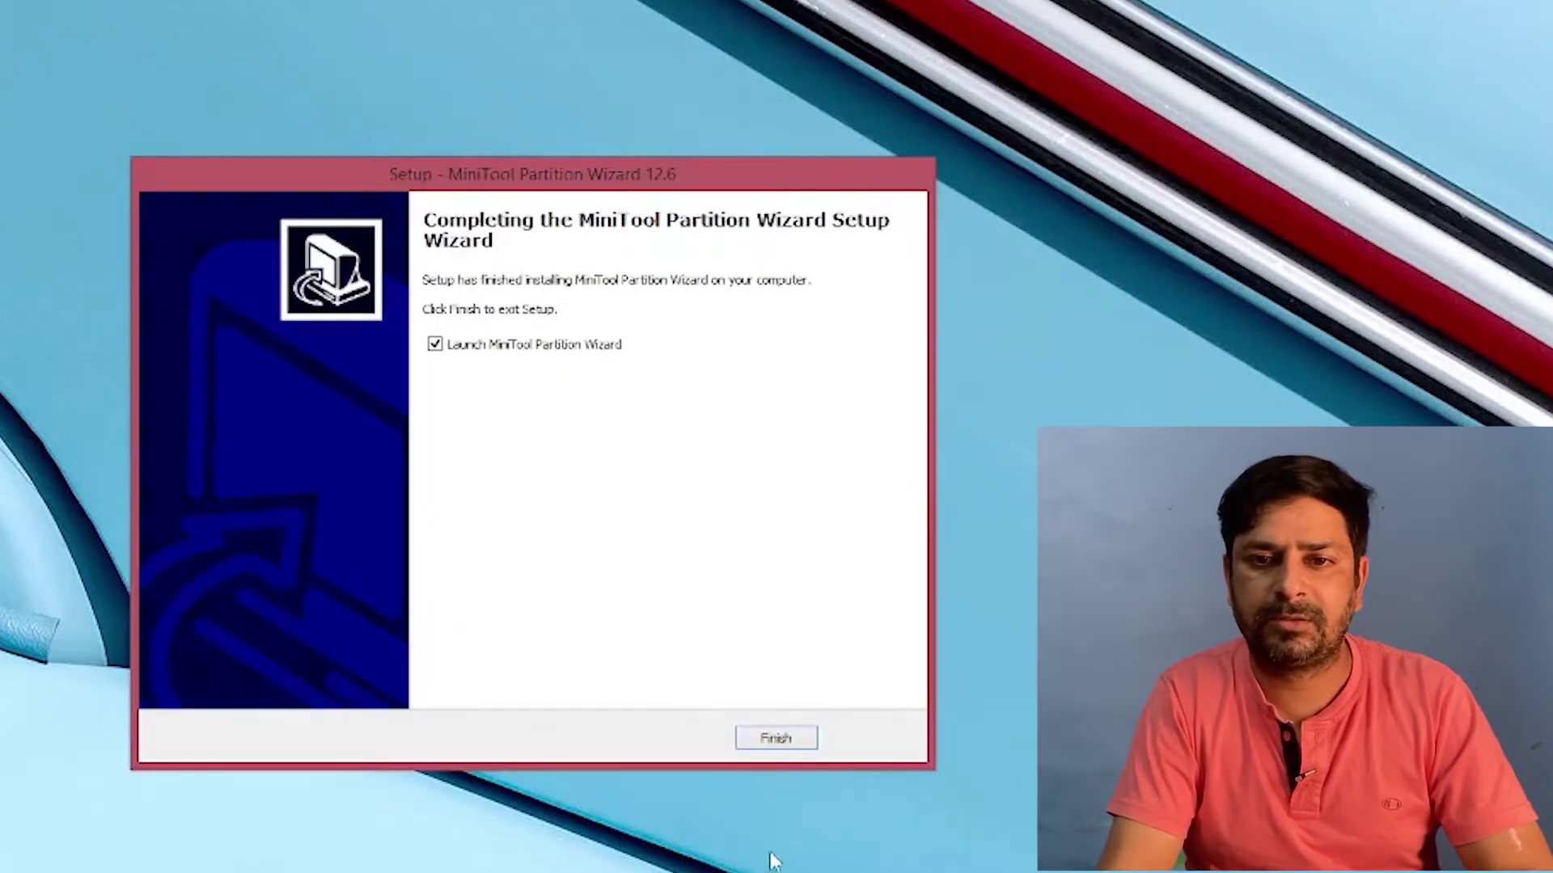
left_click(779, 742)
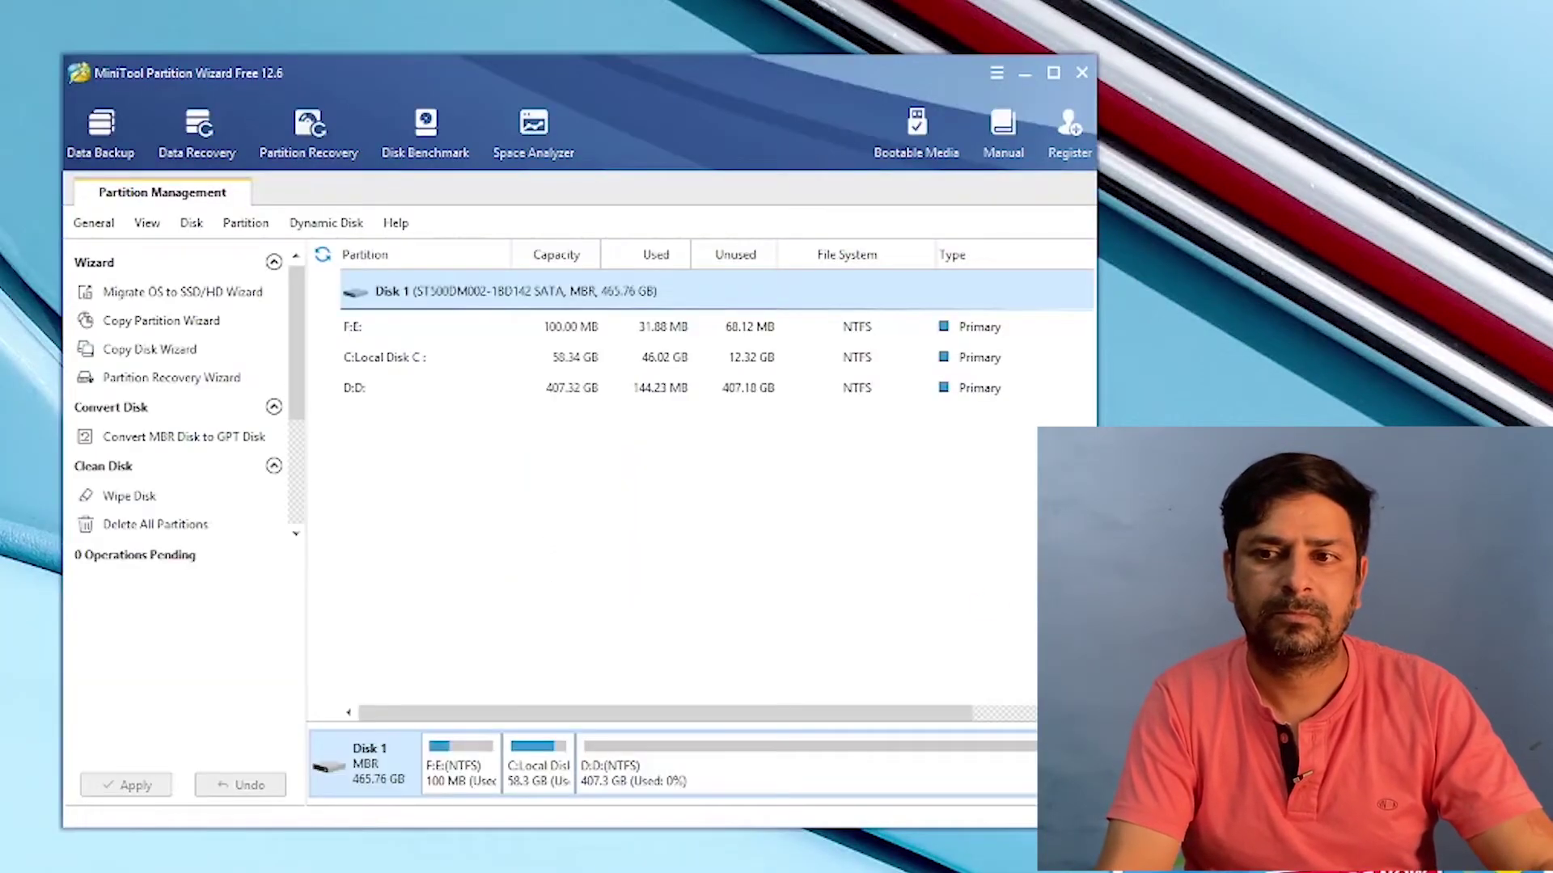
Try the Data Backup feature, decline installing MiniTool ShadowMaker Free and close the web page.
left_click(353, 390)
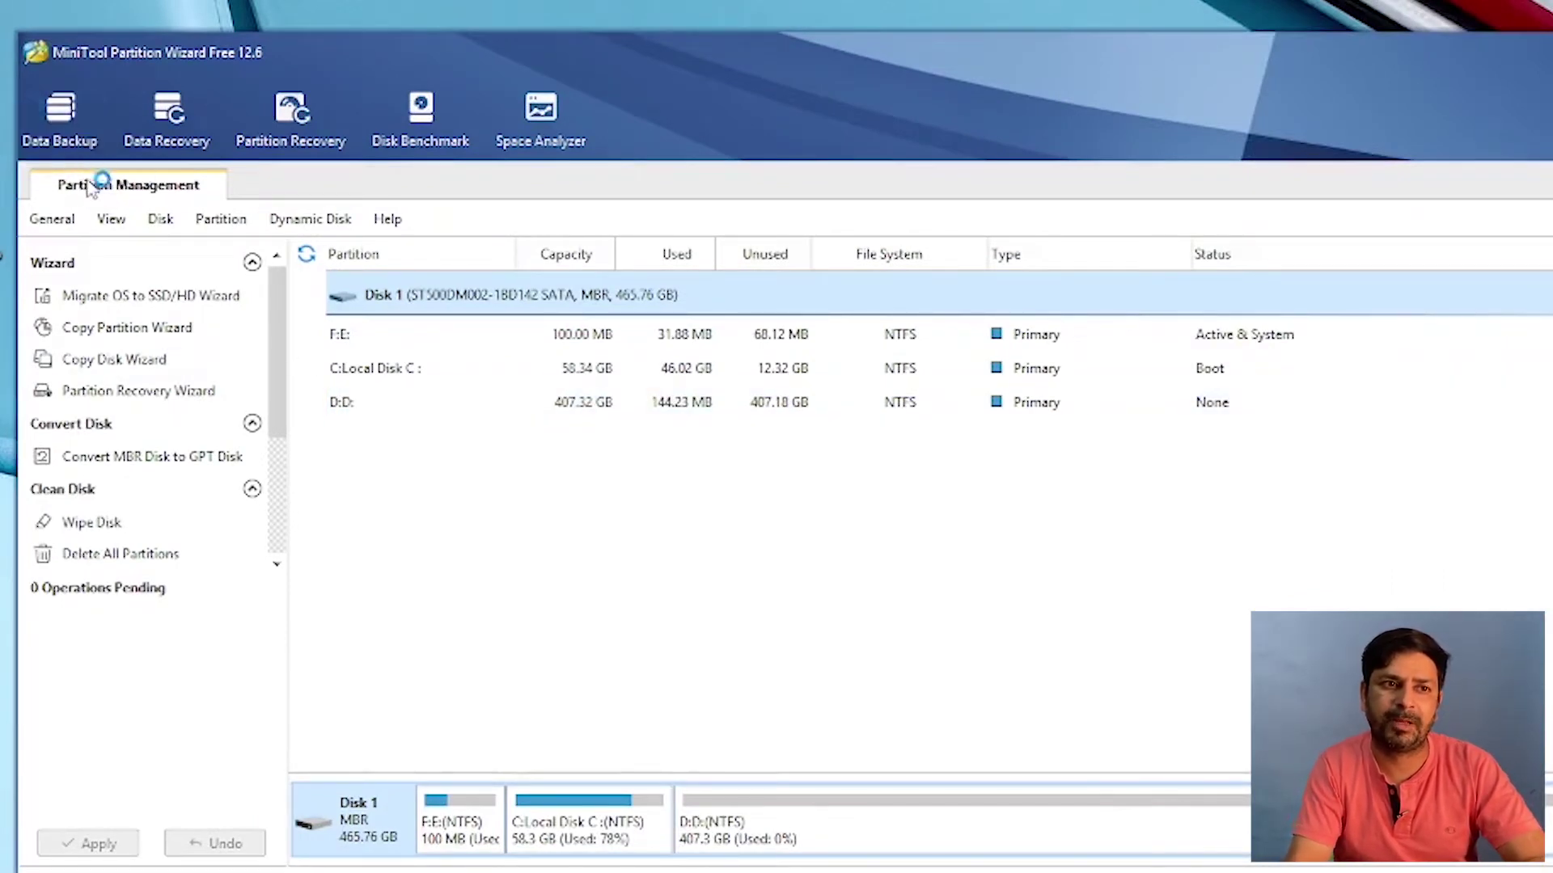
left_click(81, 109)
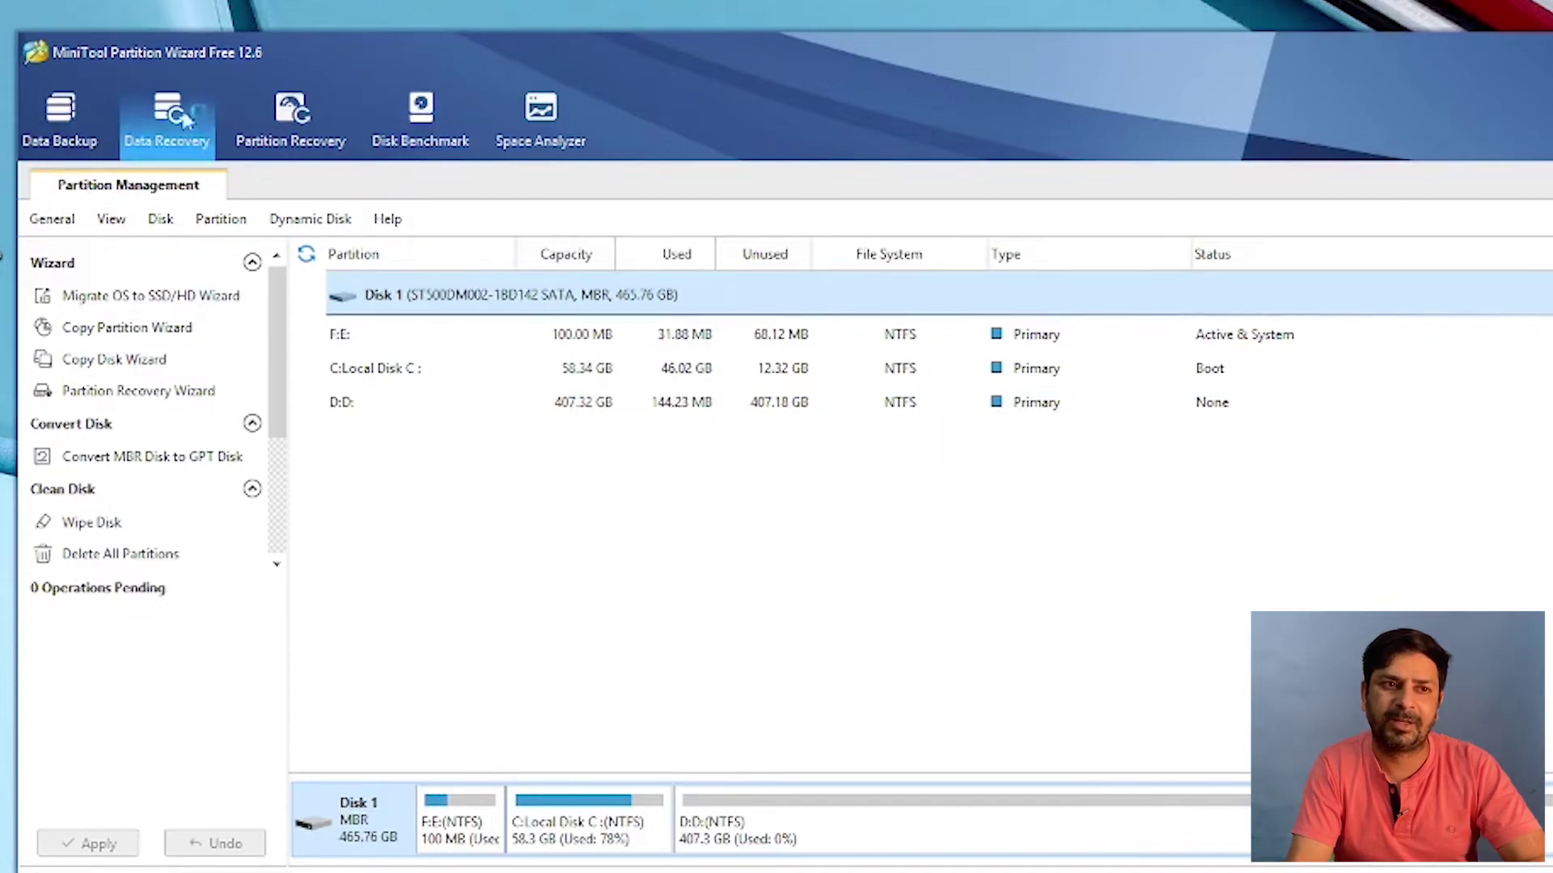
left_click(68, 139)
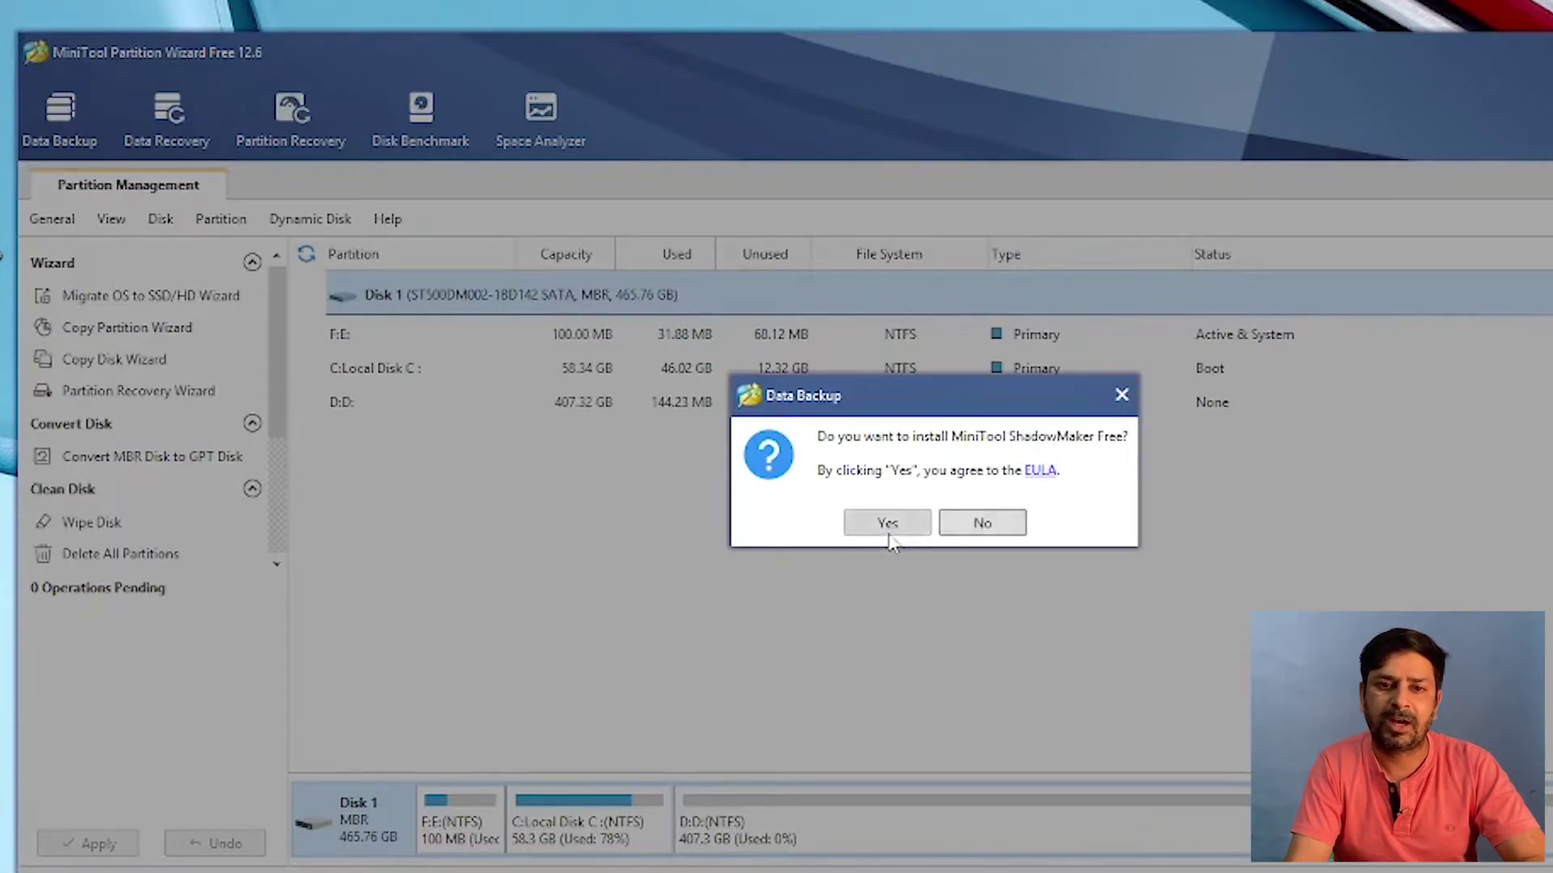
left_click(981, 523)
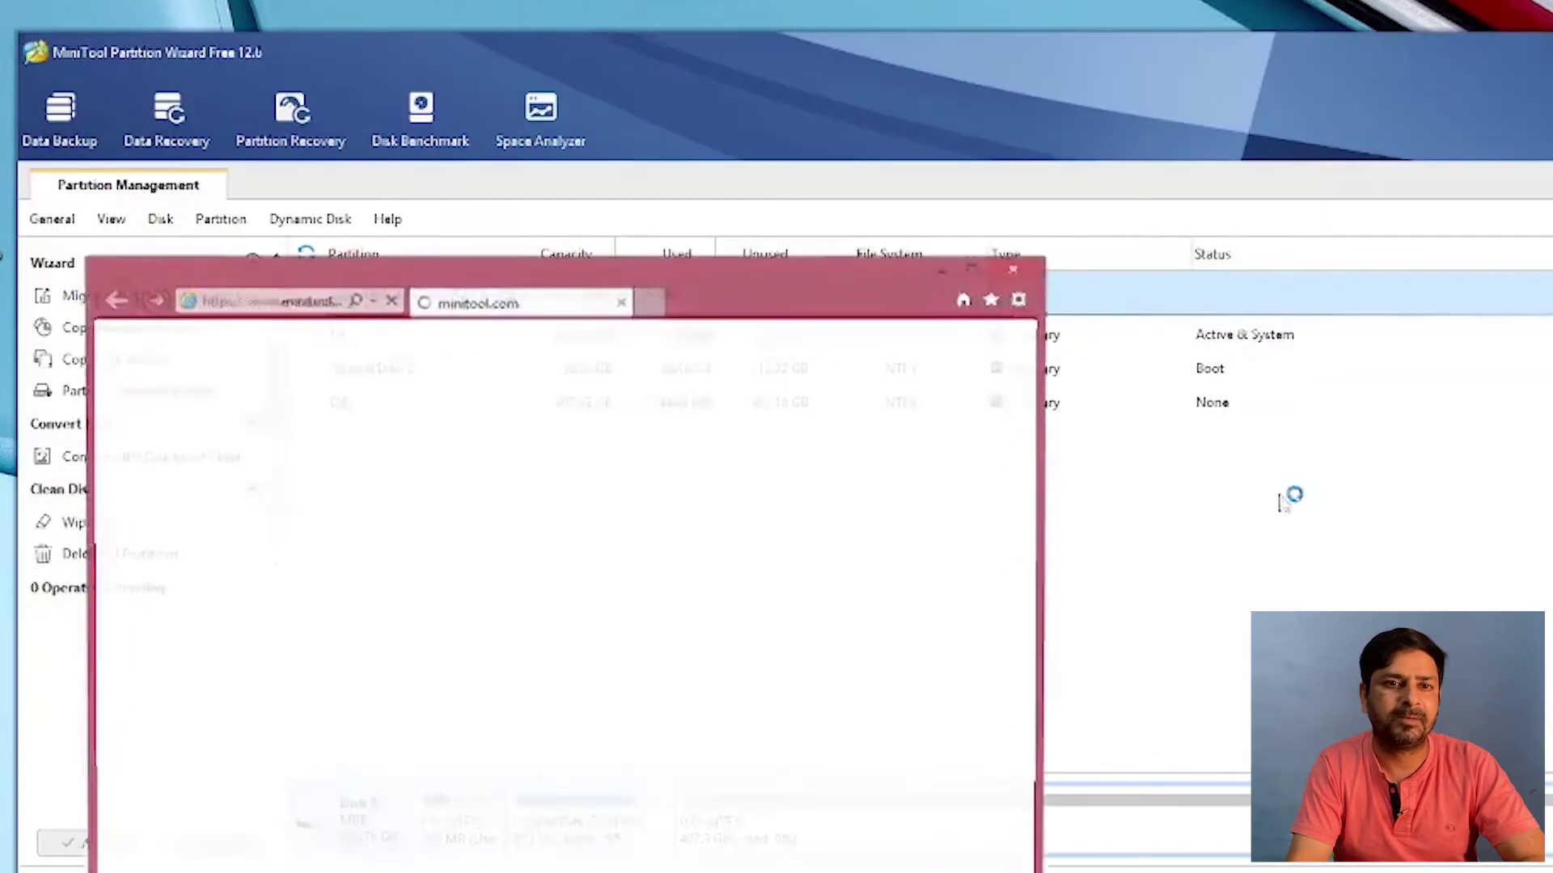
left_click(1019, 263)
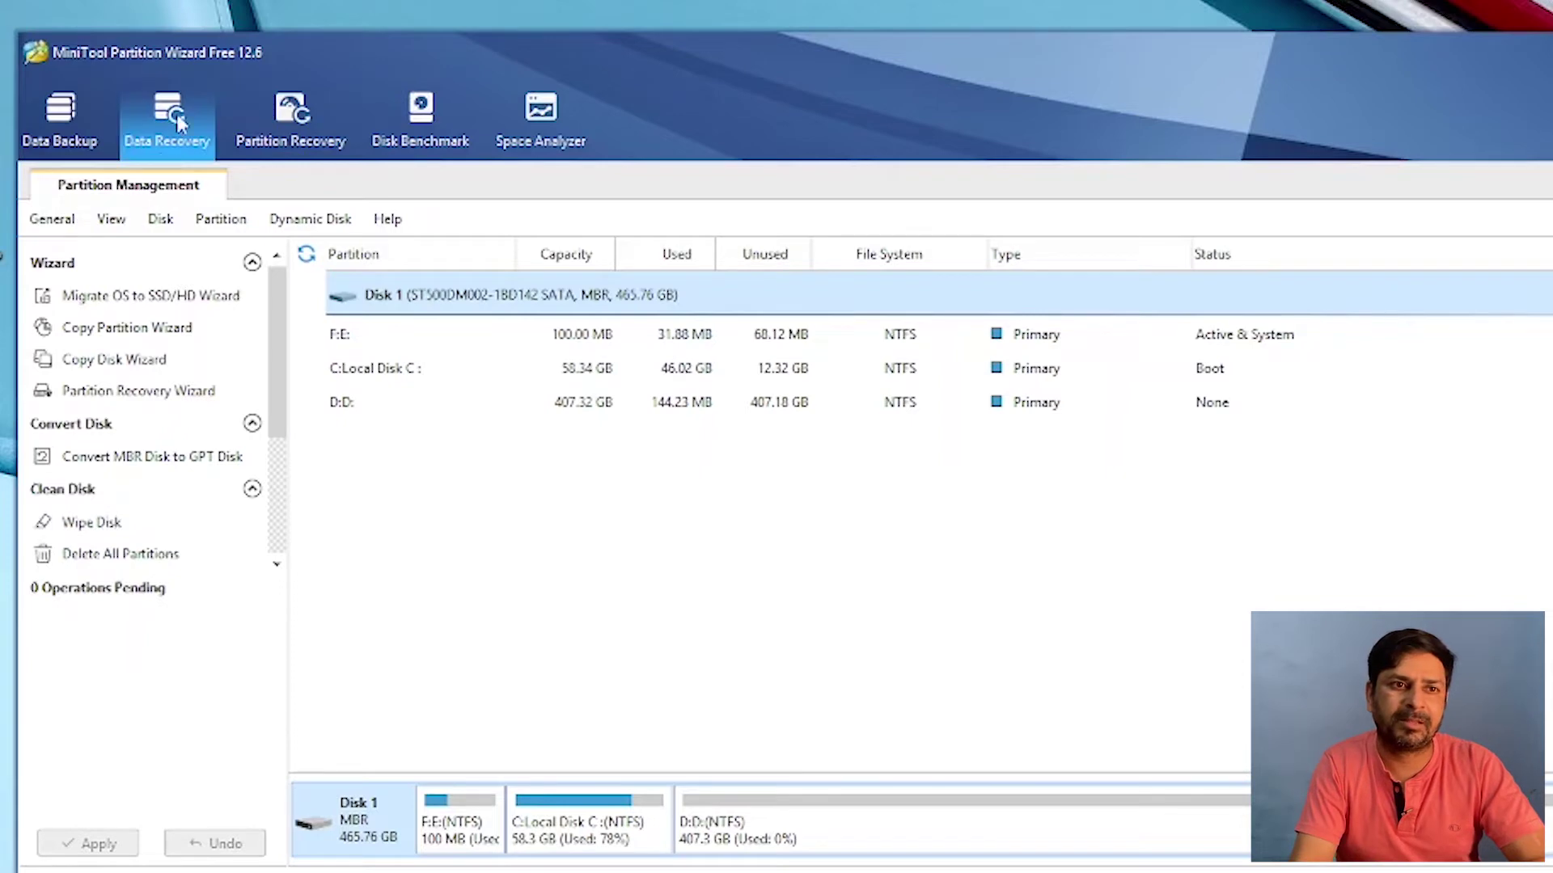
Run a Data Recovery scan on a logical drive, look over the recoverable file types and exit the scan.
left_click(171, 144)
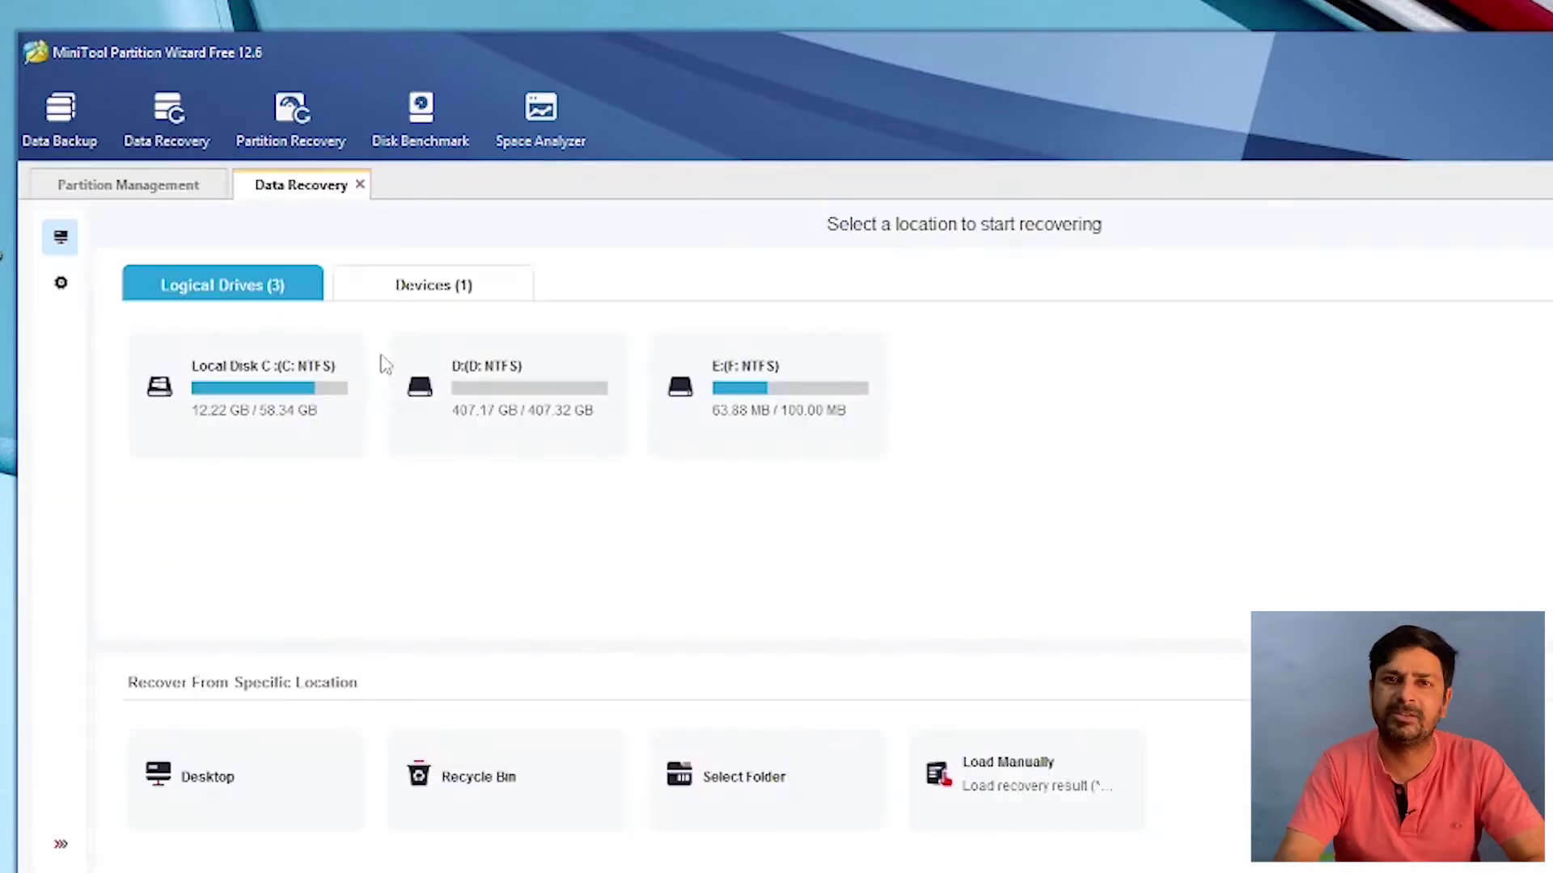
double_click(381, 360)
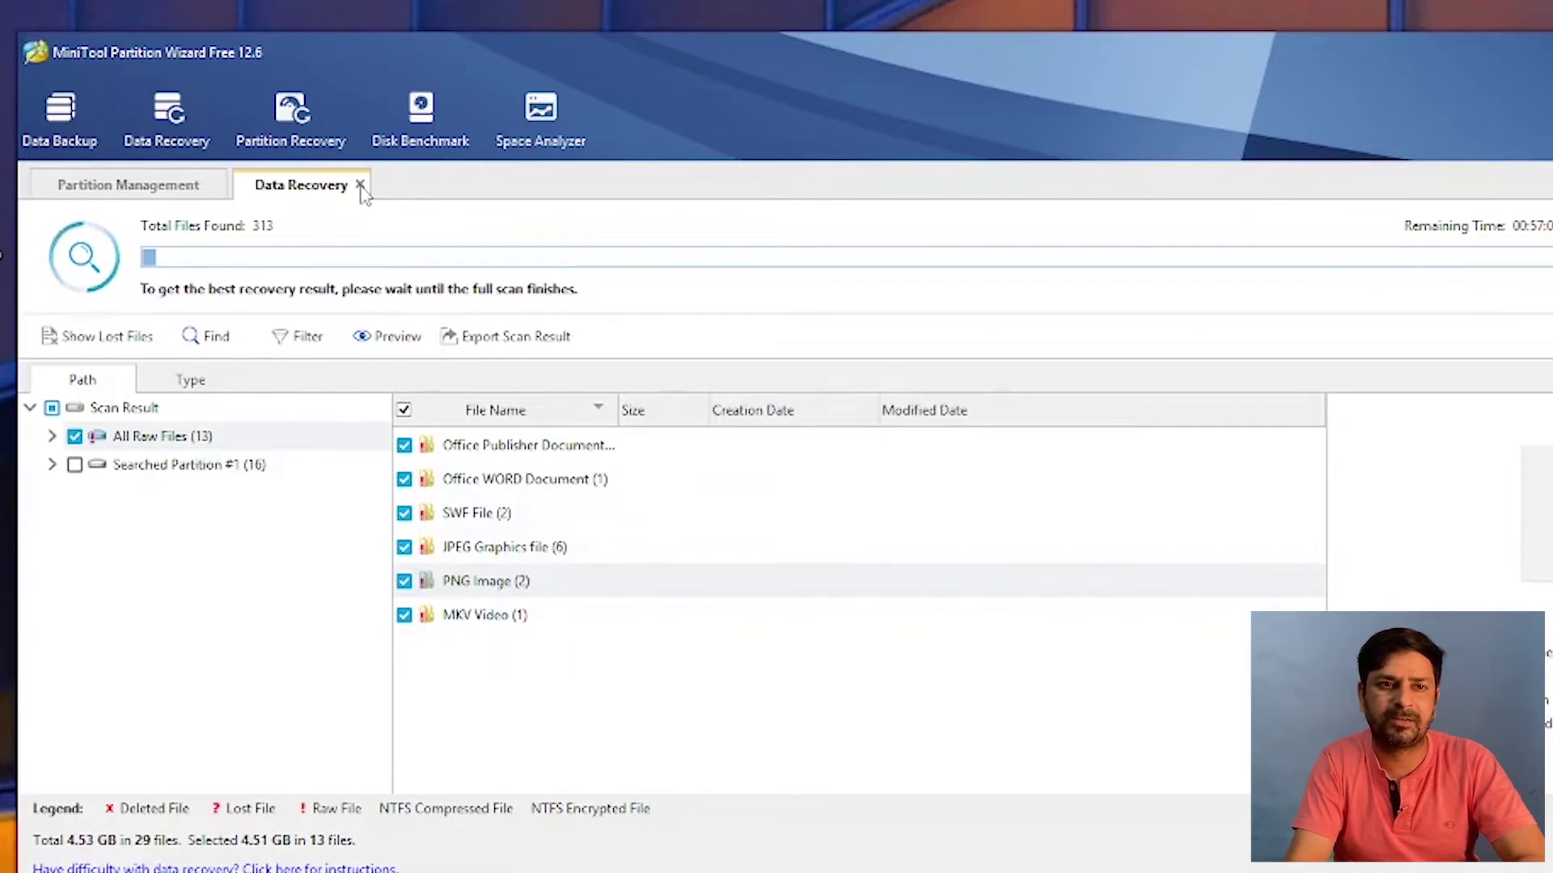
left_click(360, 185)
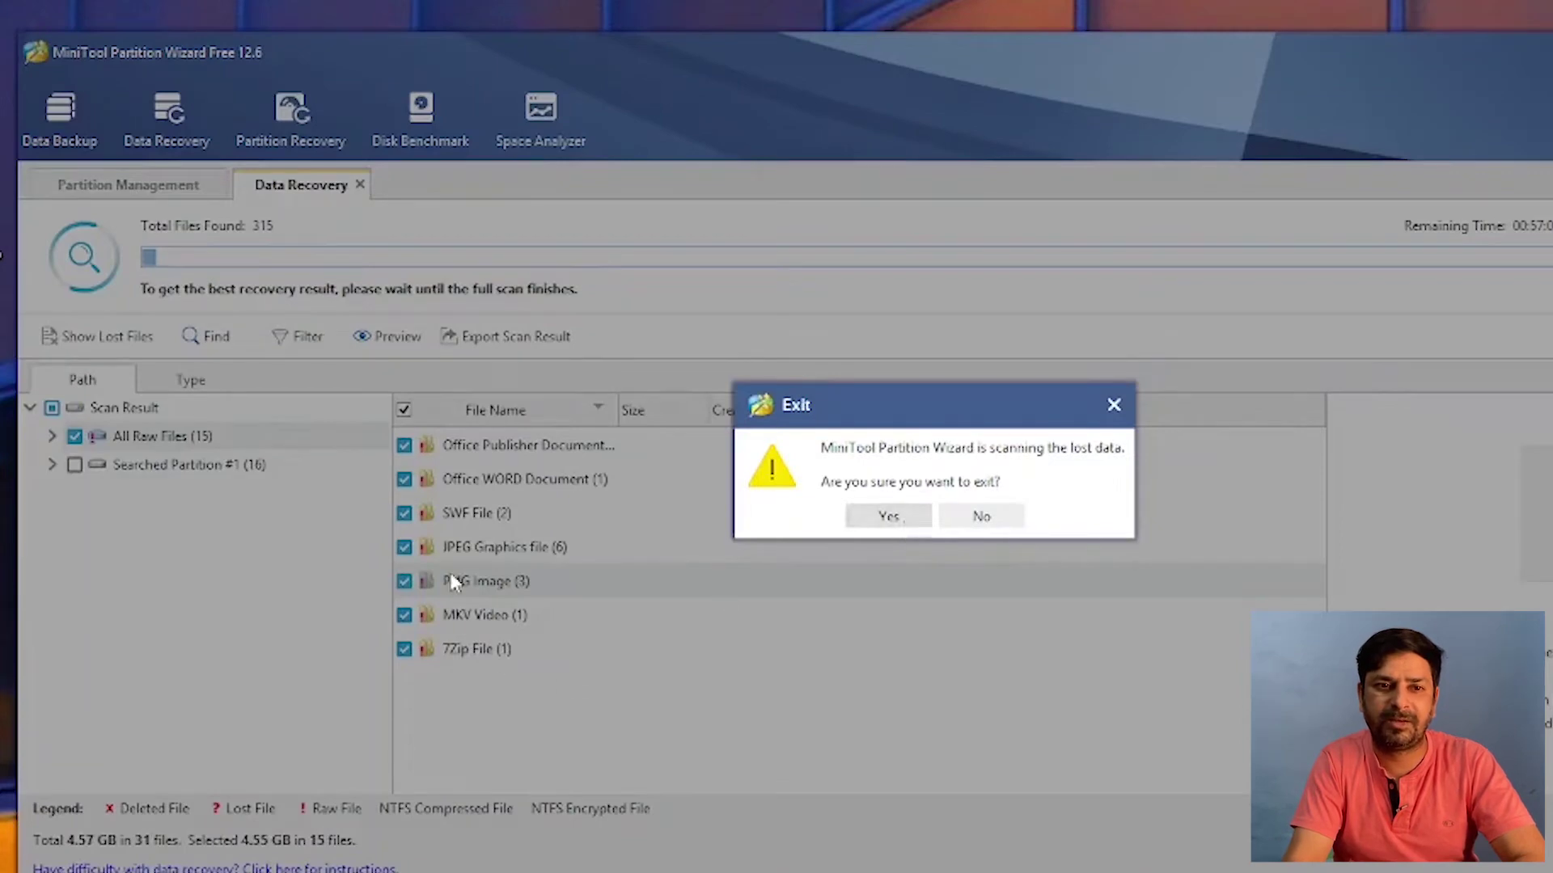
left_click(888, 517)
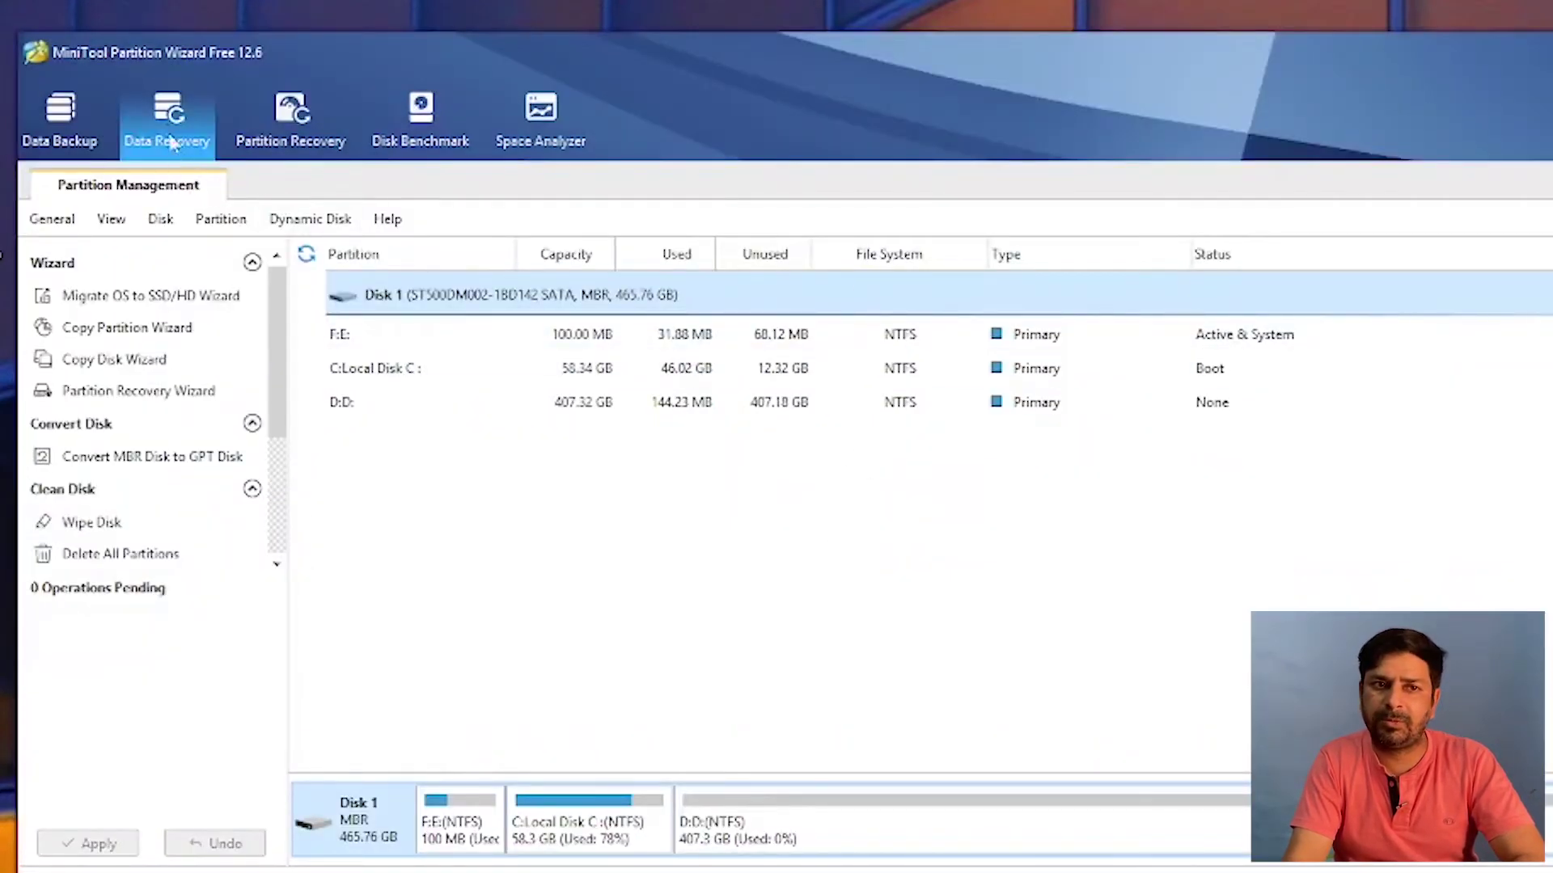
Explore the Partition Recovery Wizard up to selecting Disk 1 for recovery, and exit the wizard.
left_click(291, 154)
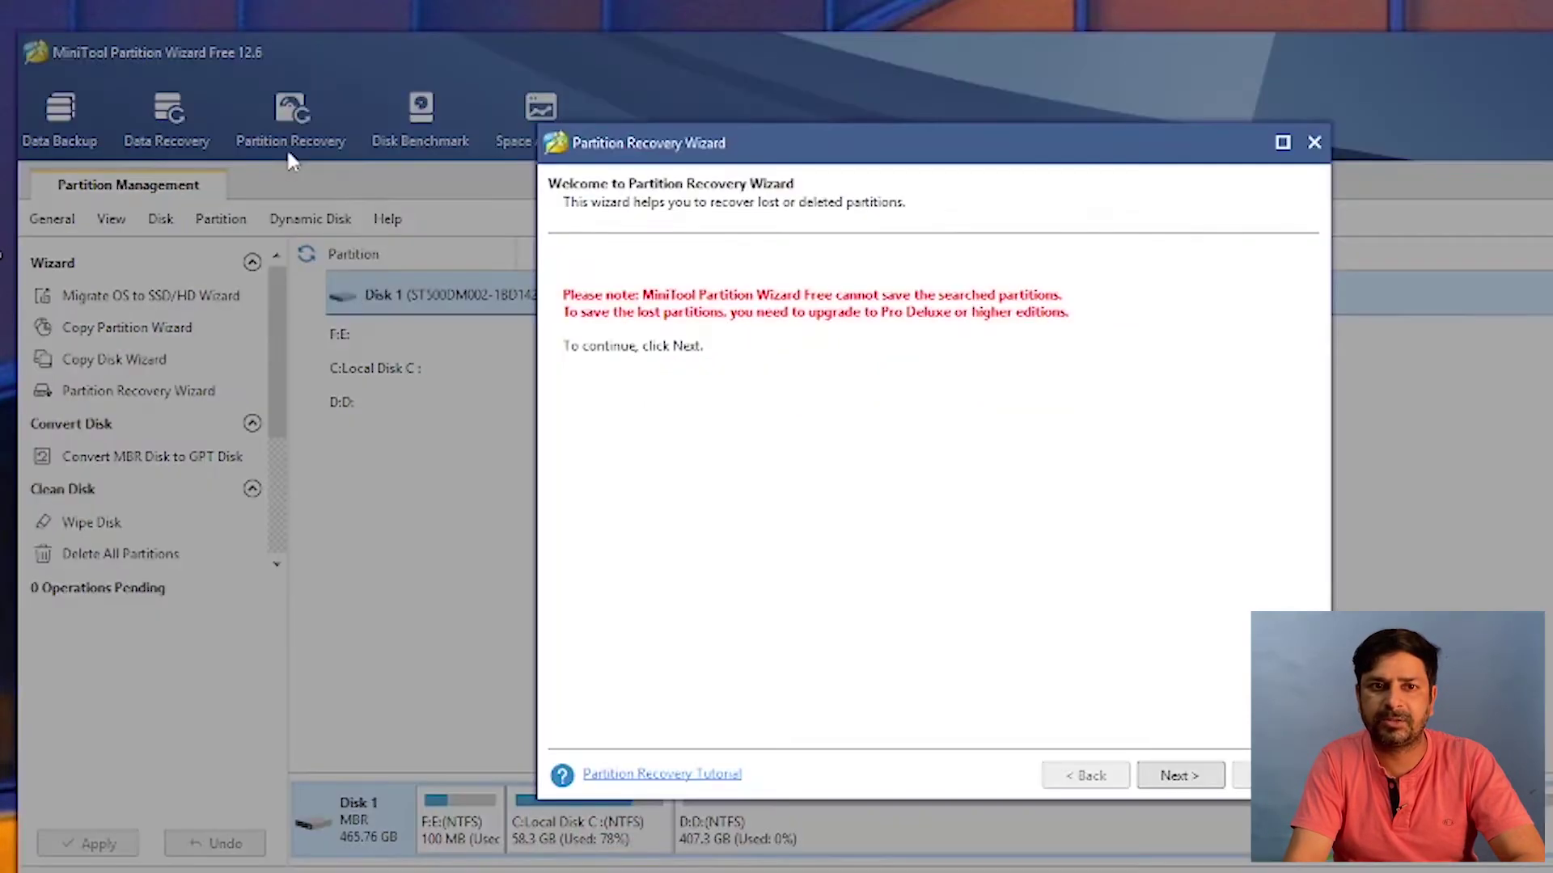
left_click(1178, 776)
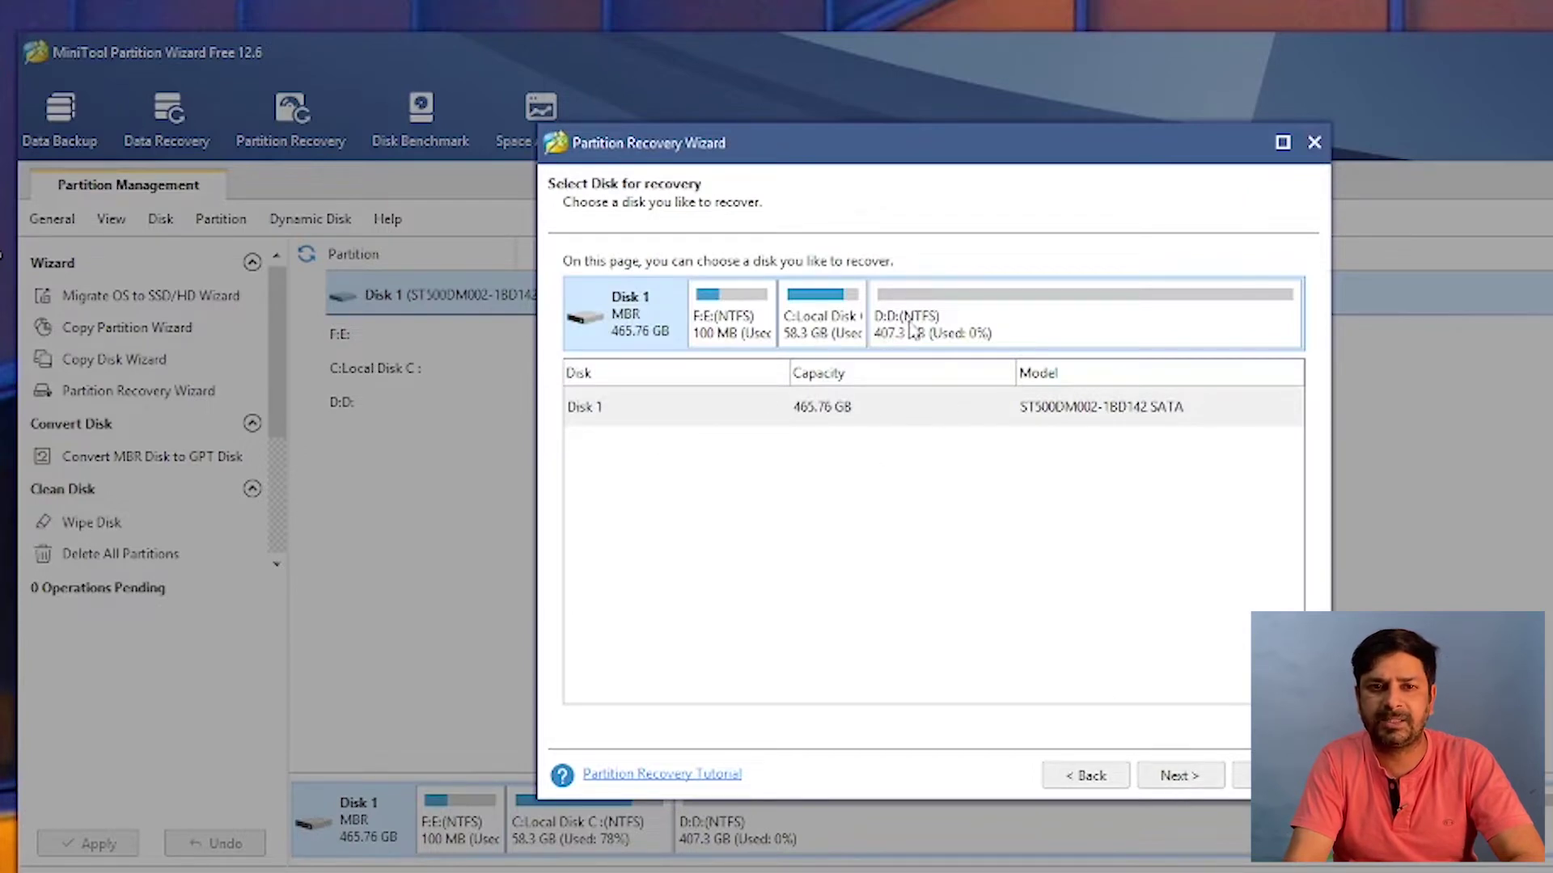
left_click(790, 418)
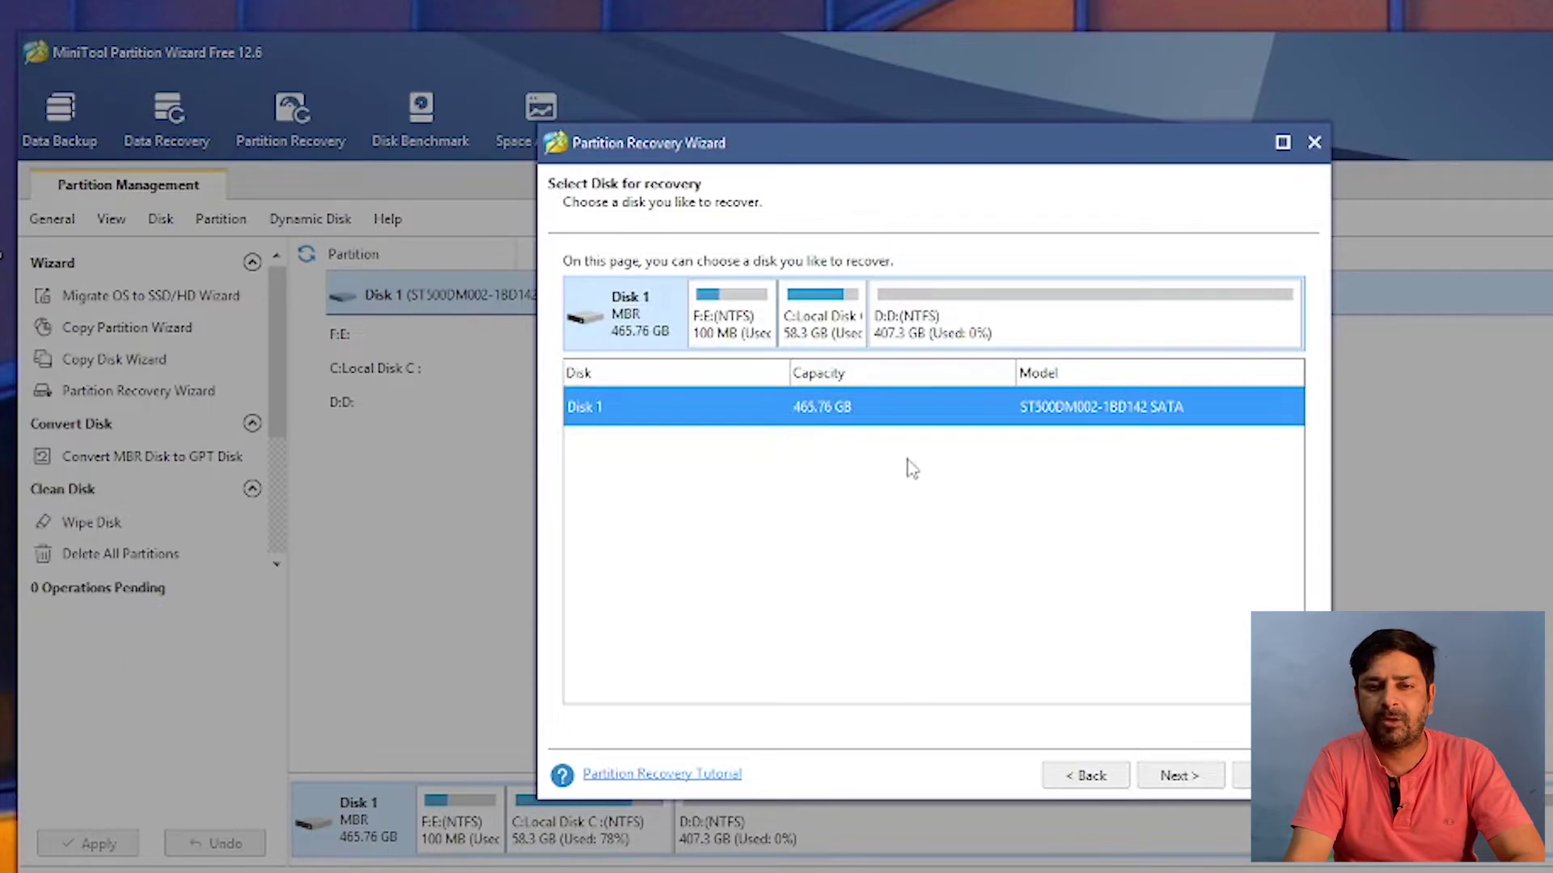
left_click(1314, 142)
left_click(885, 511)
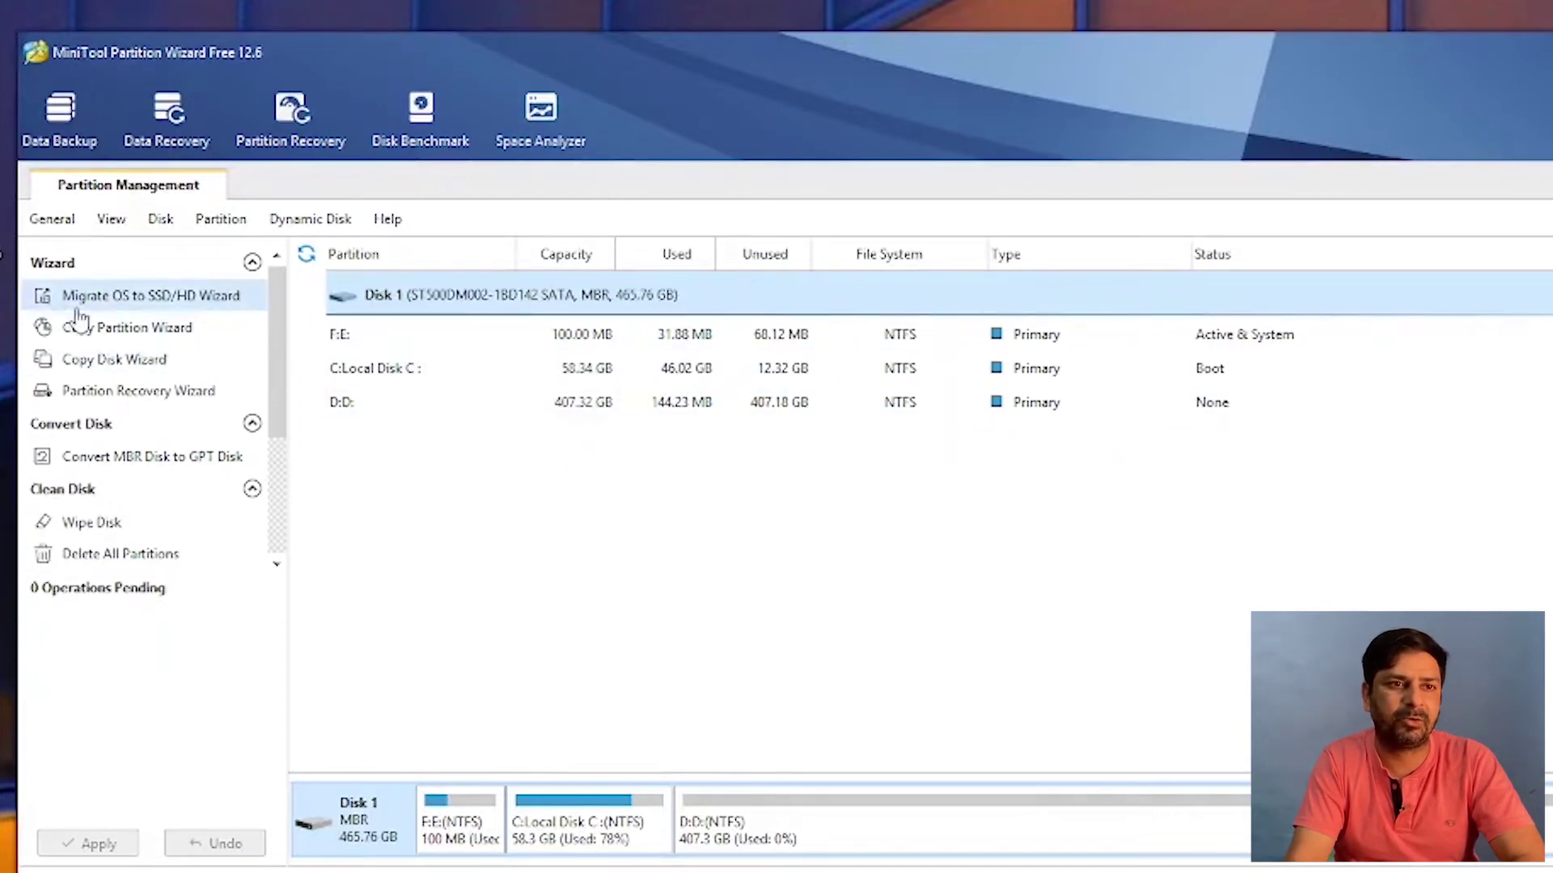
View the options of the Migrate OS to SSD/HD Wizard and the Copy Partition Wizard, closing each without changes.
left_click(162, 299)
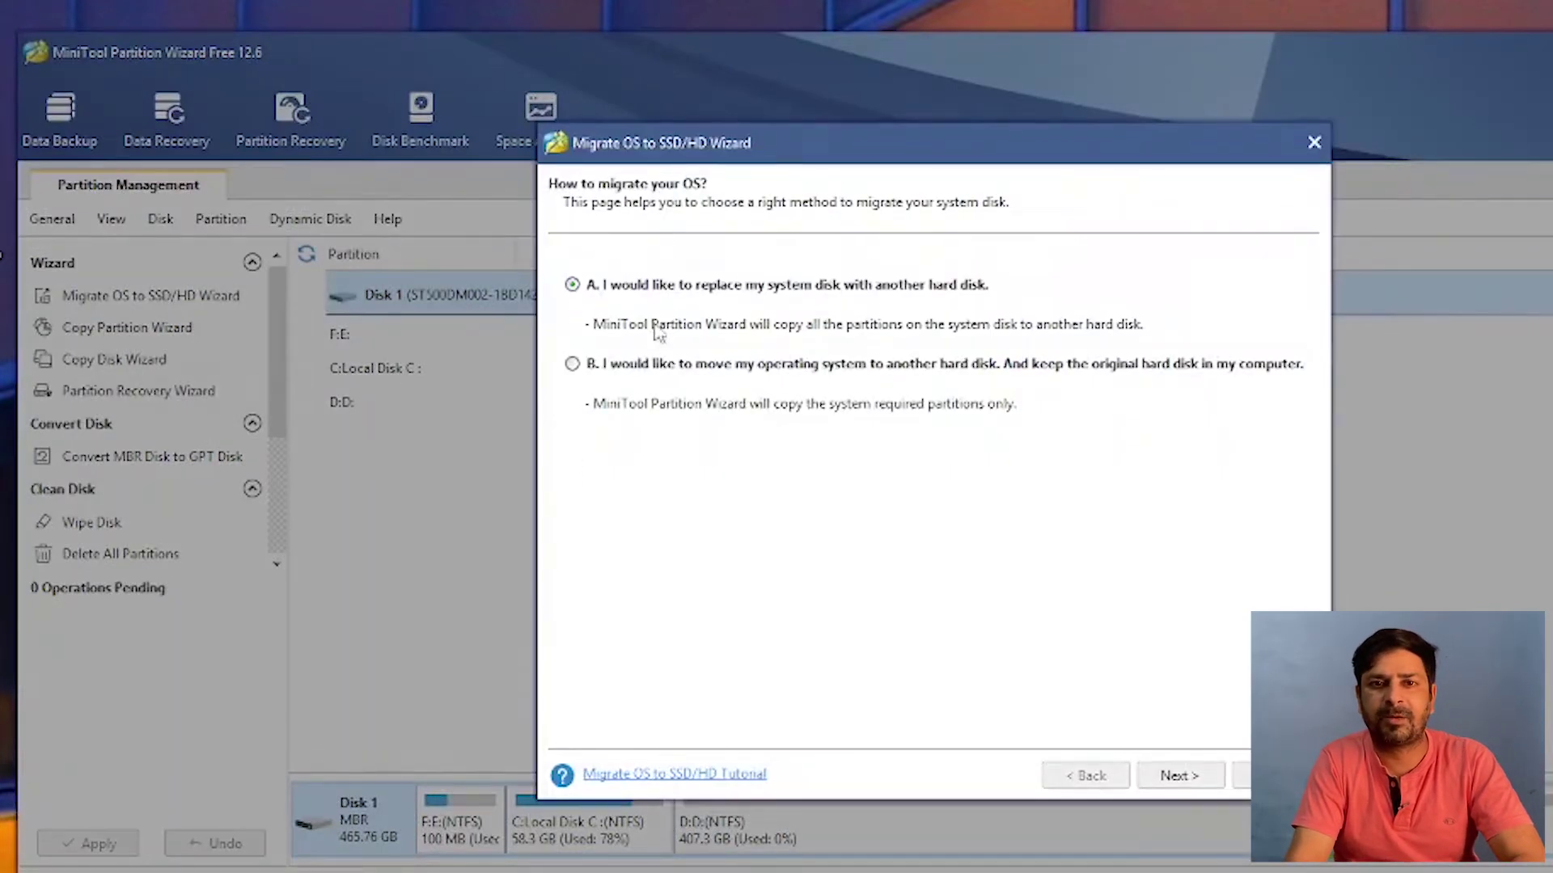
left_click(1316, 144)
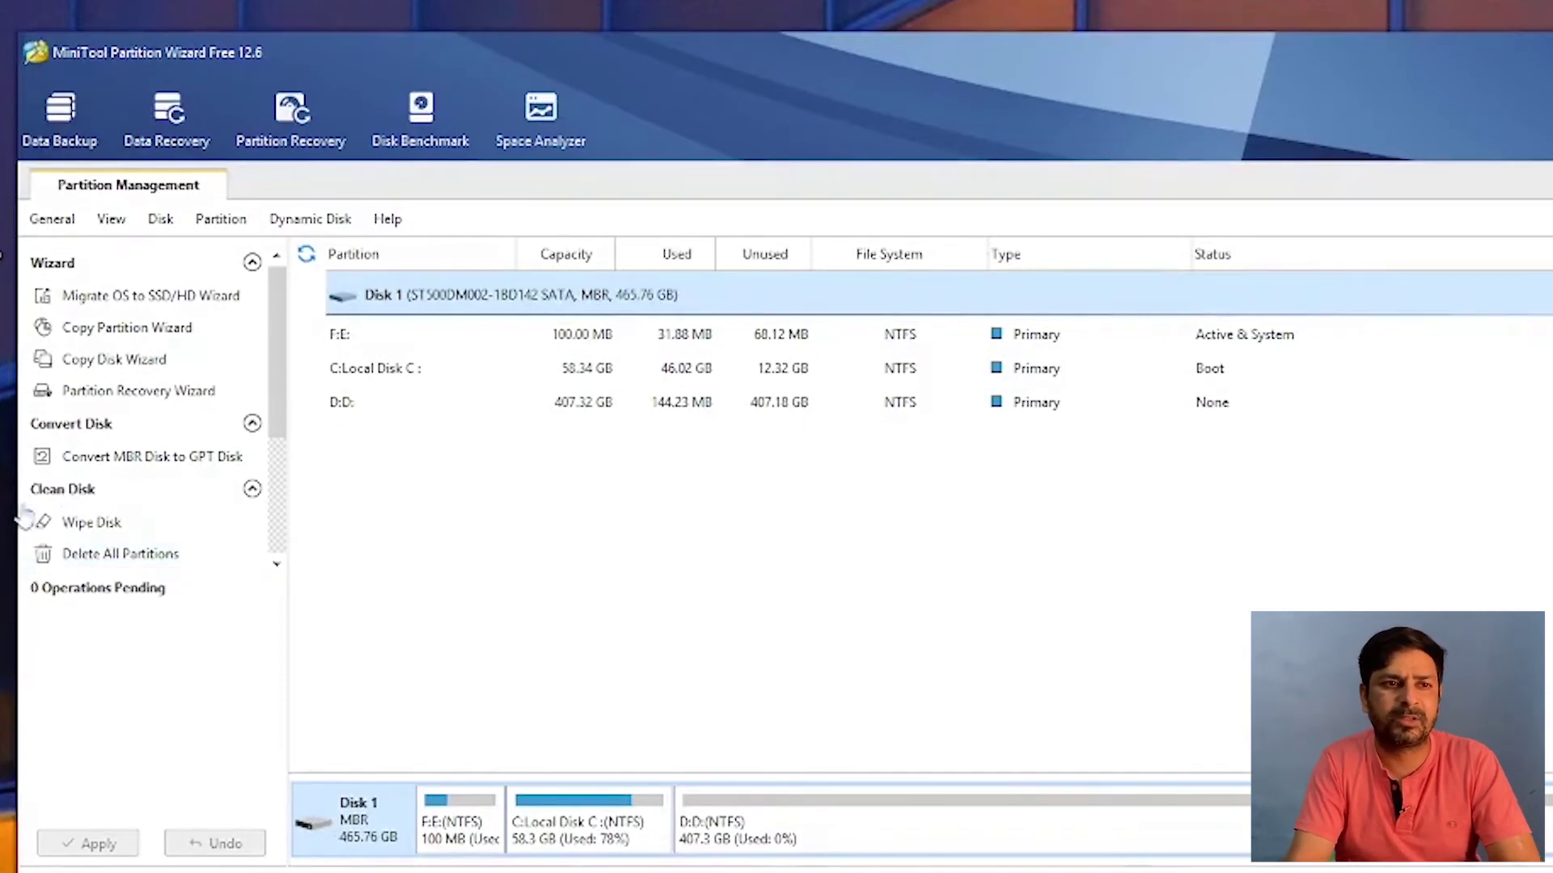
left_click(121, 327)
left_click(1180, 775)
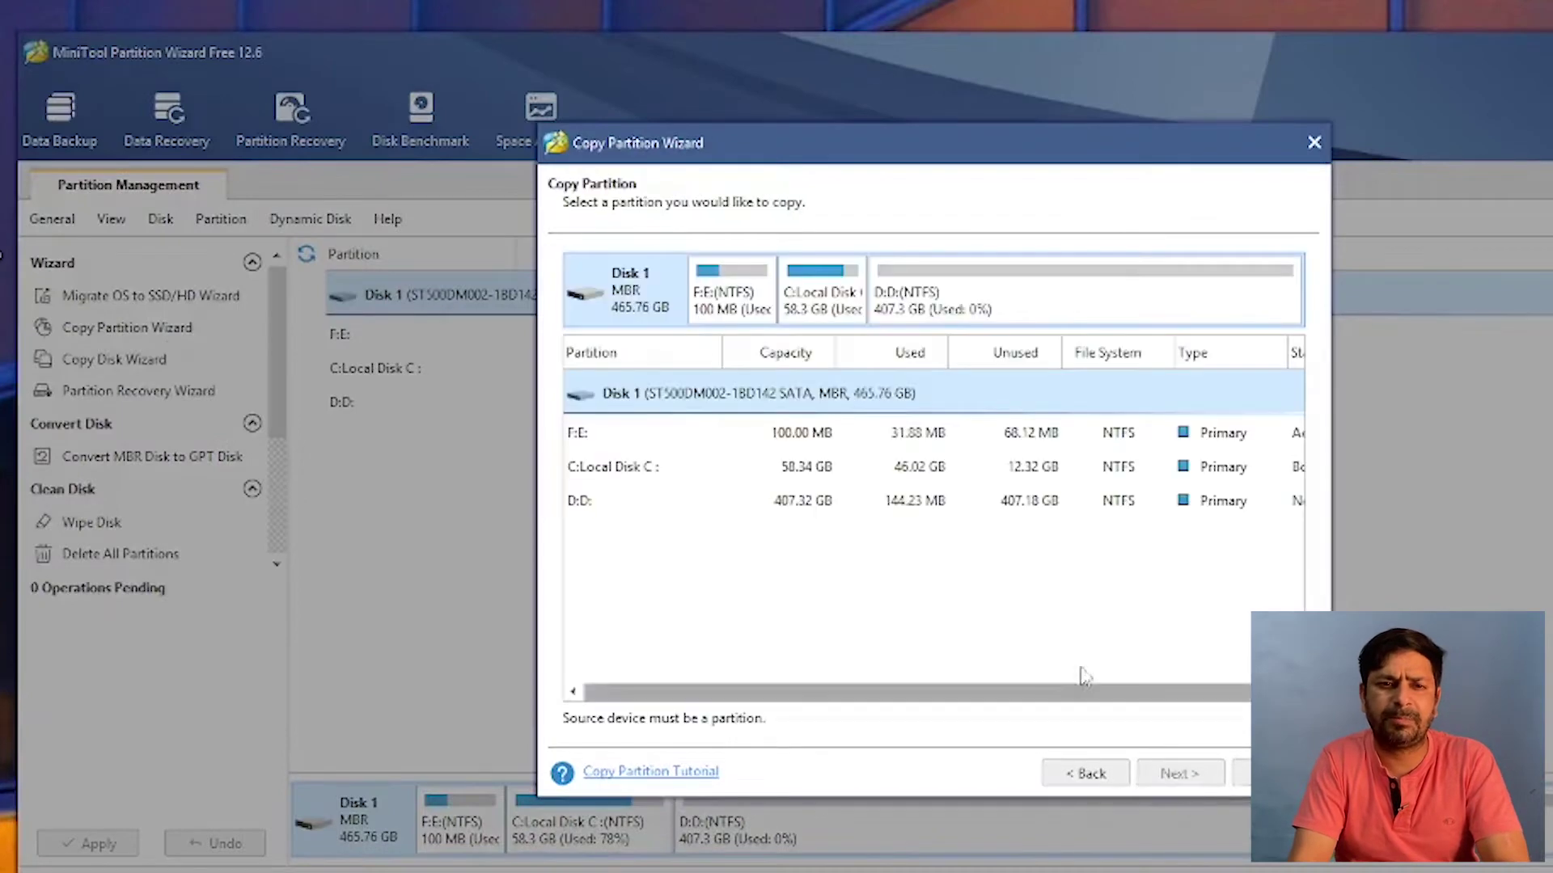
left_click(1314, 143)
View the Copy Disk Wizard up to choosing the source disk, and close it without copying.
left_click(139, 369)
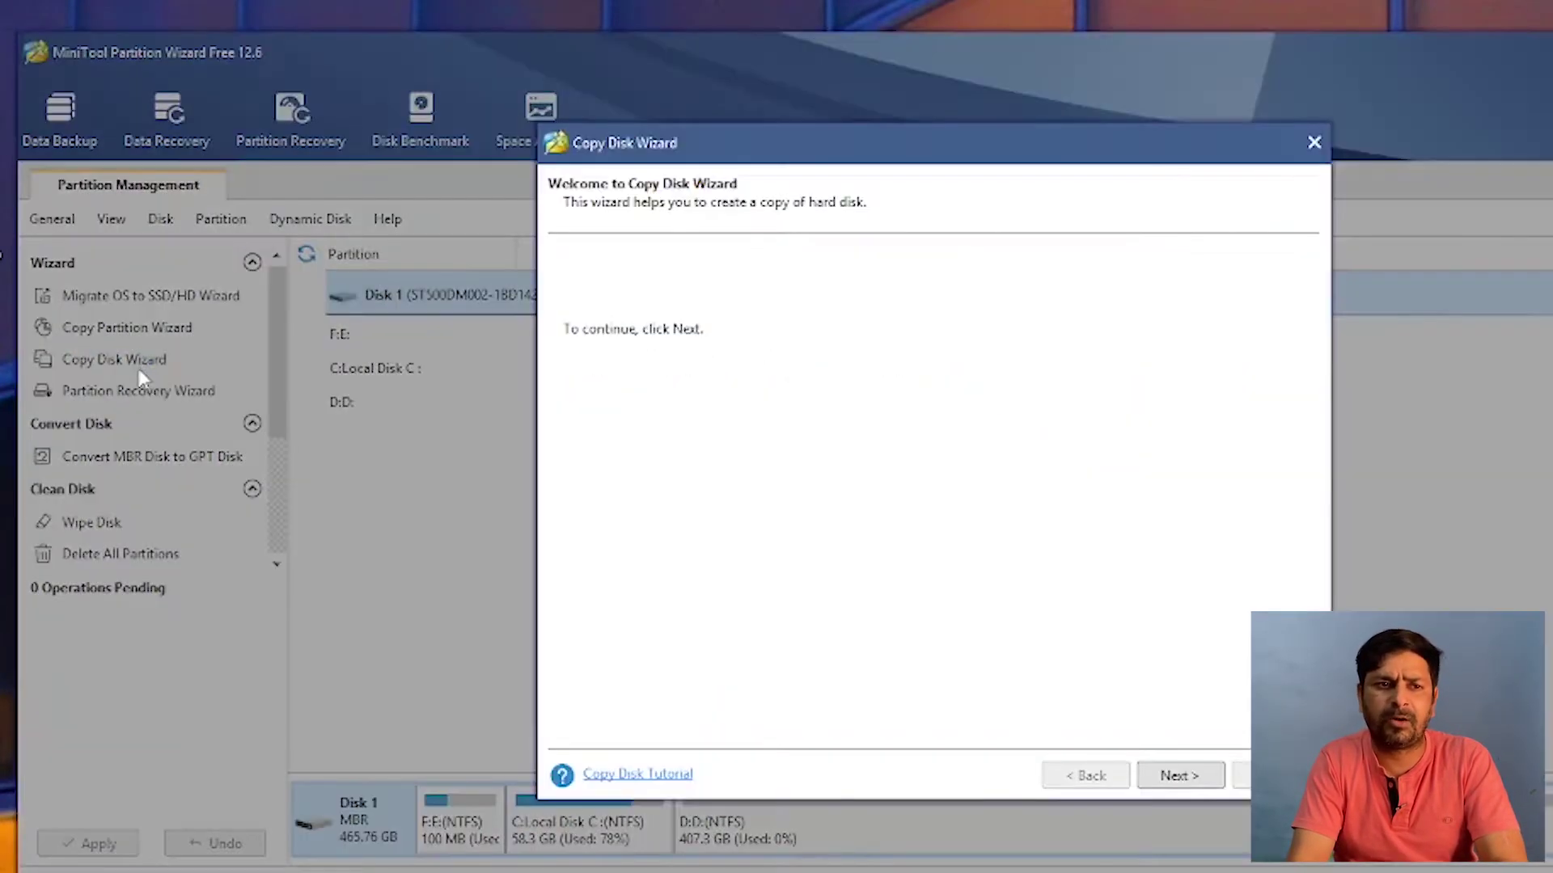
left_click(1174, 778)
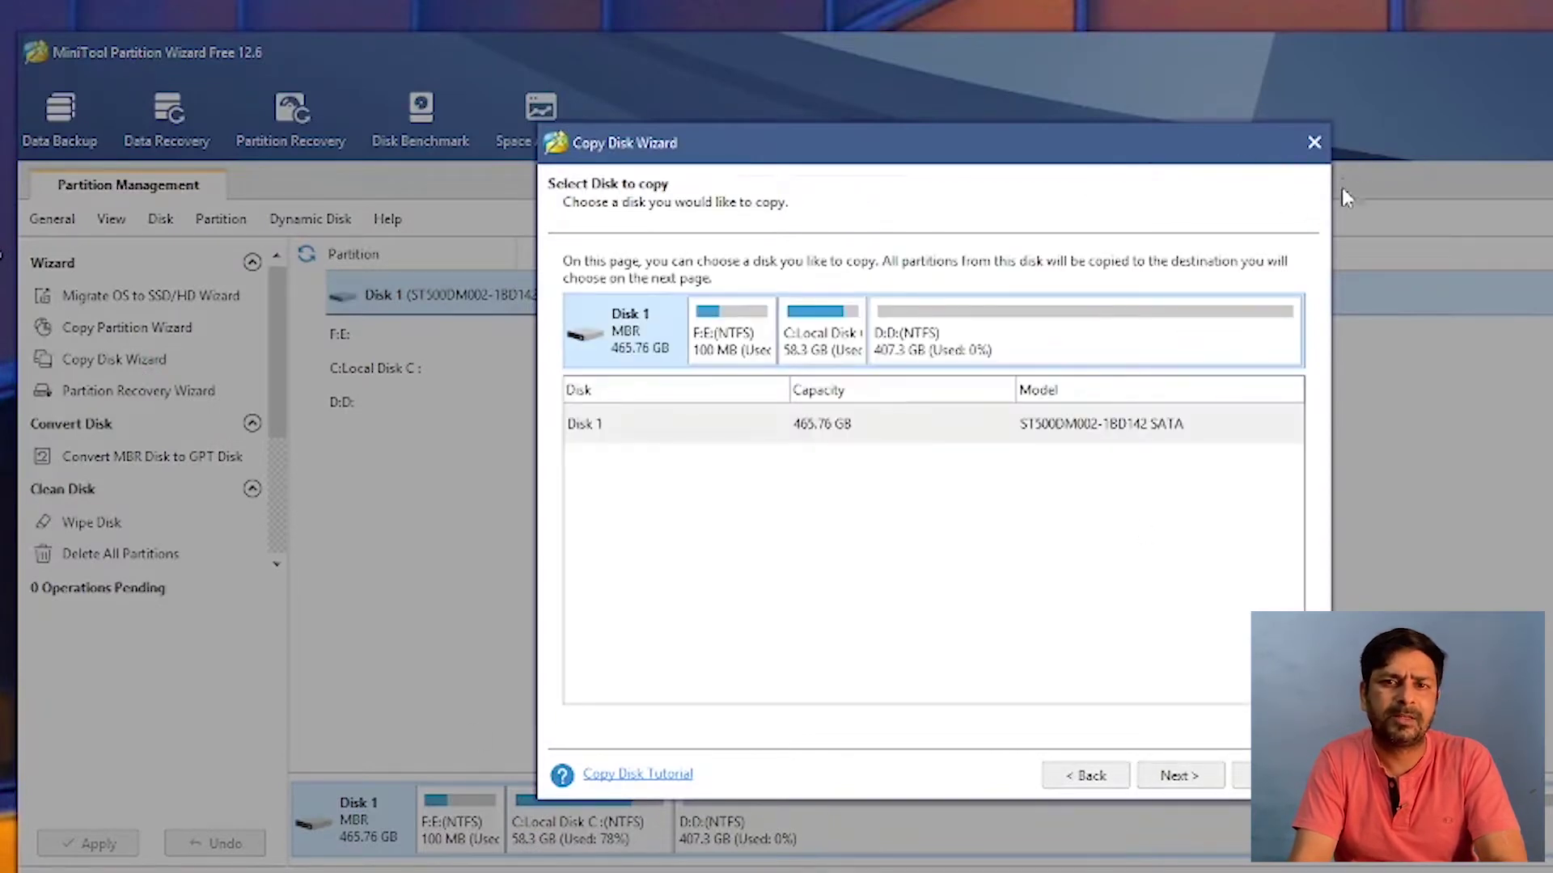
left_click(1314, 143)
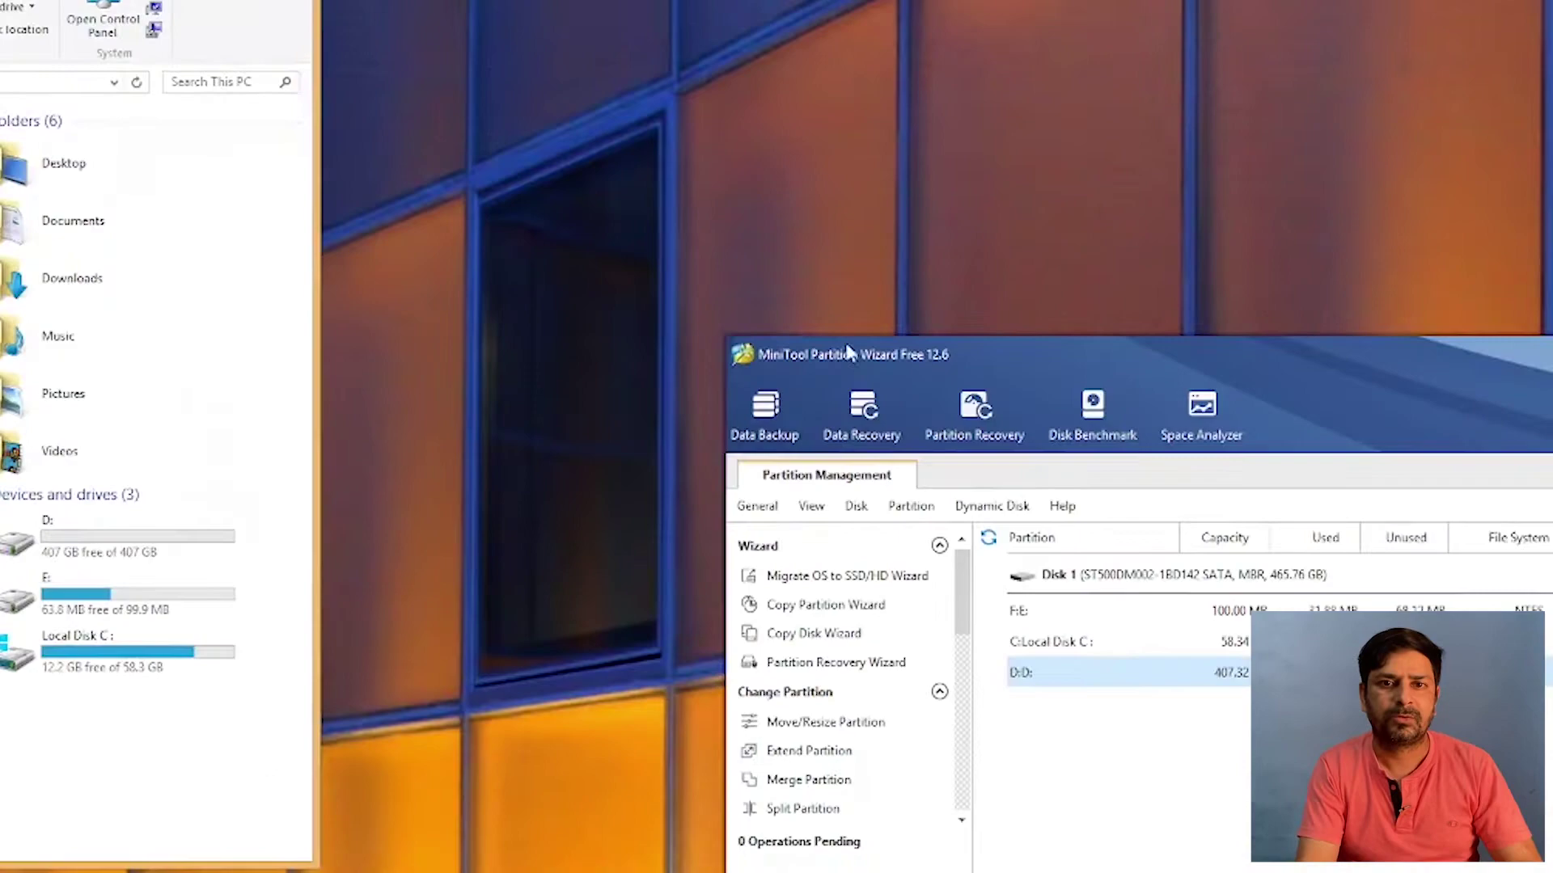
Place the partition manager beside the File Explorer window, compare partitions F and D with the drives there, and view partition D's available operations.
left_click_drag(848, 352, 543, 97)
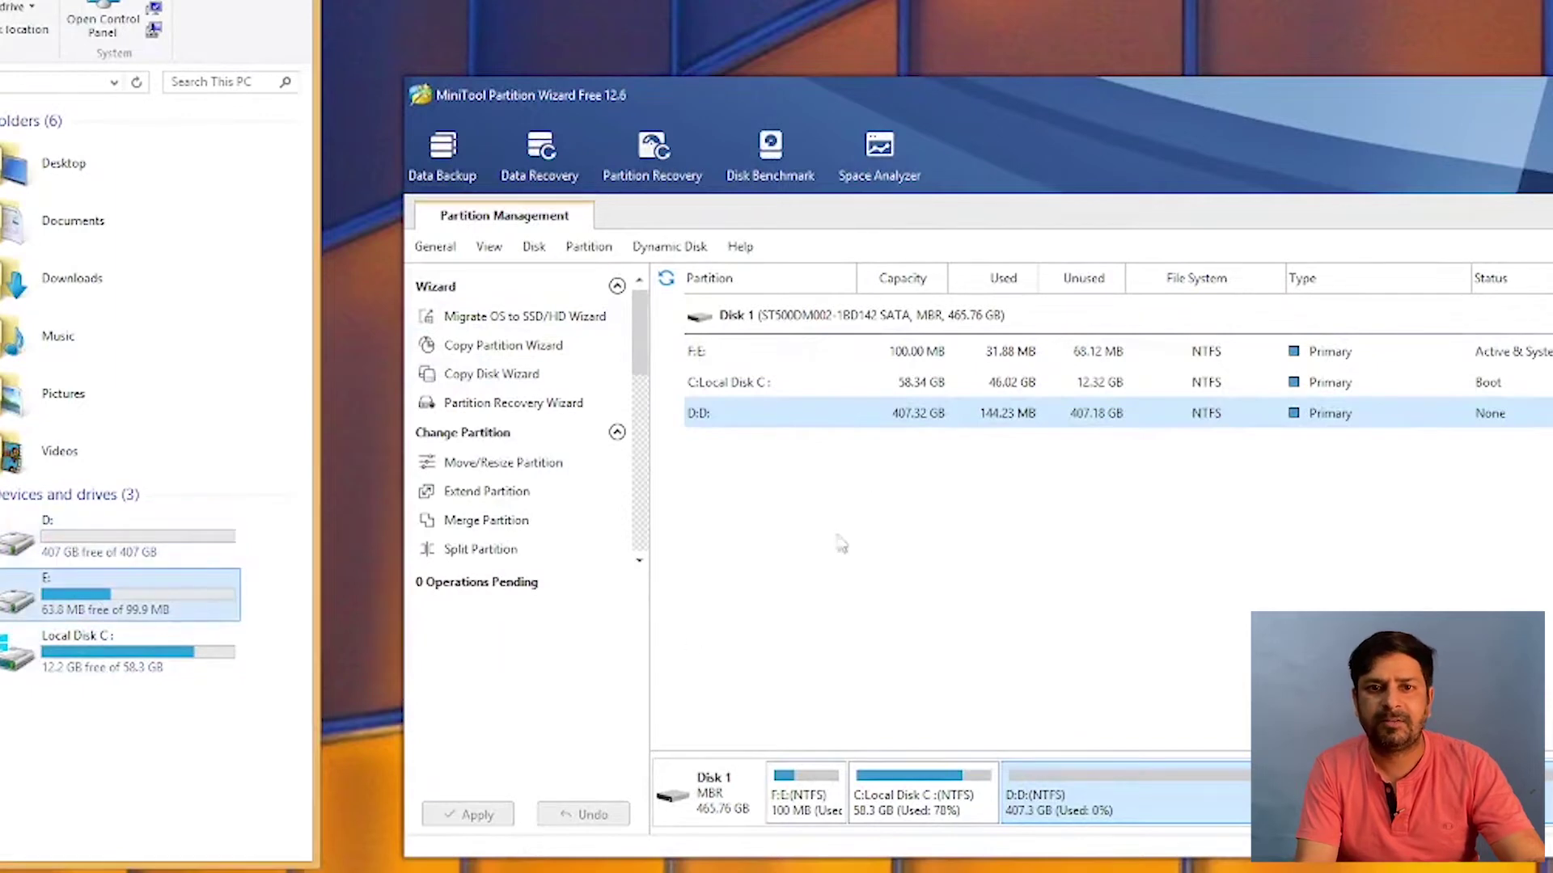
left_click(747, 356)
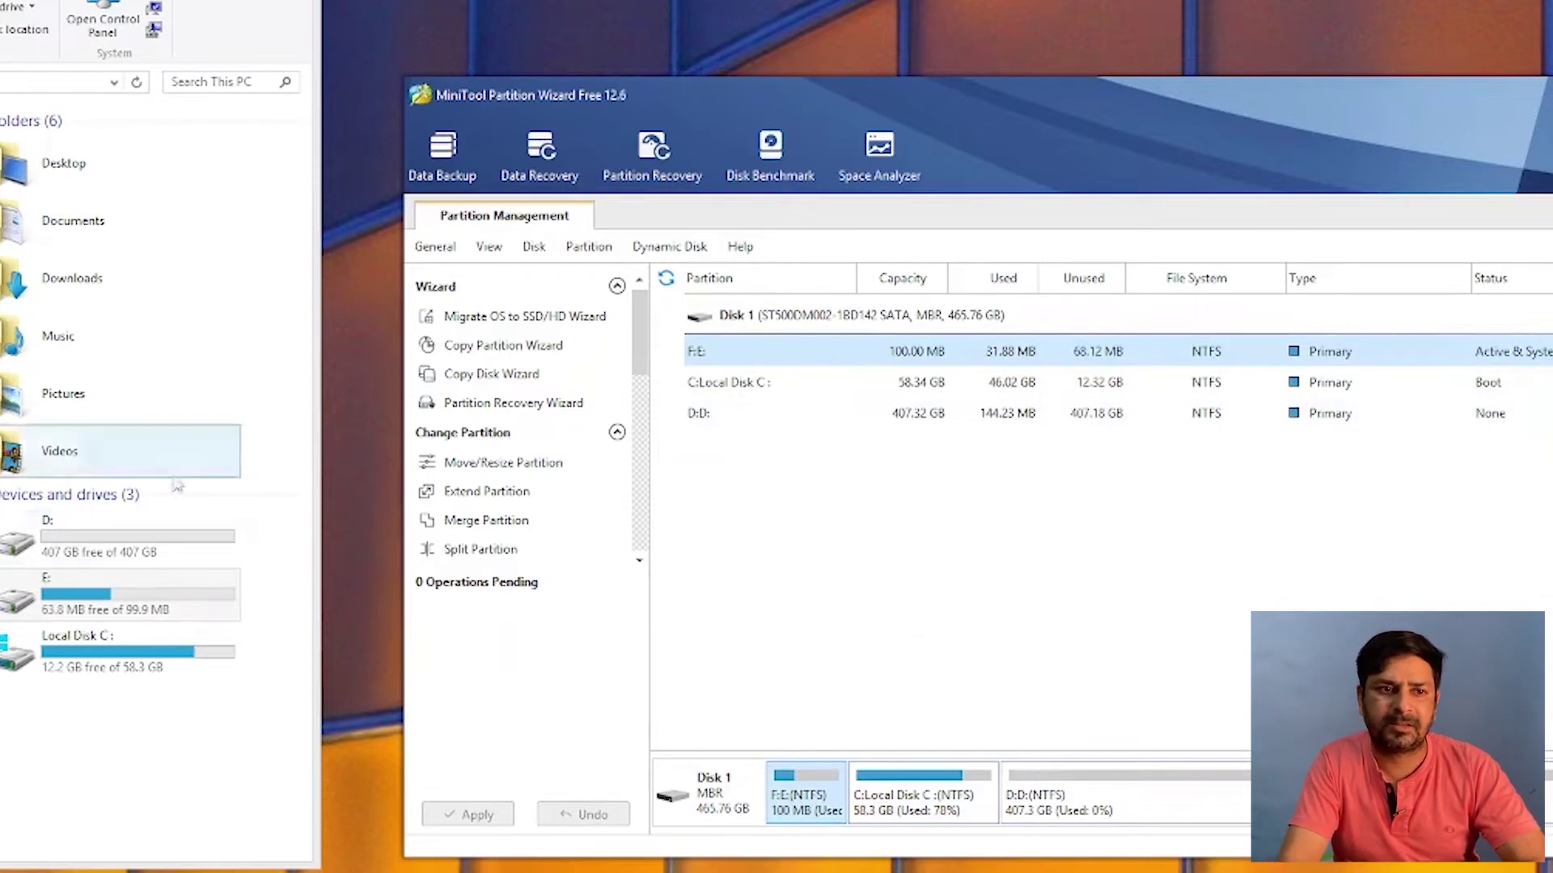
left_click(871, 414)
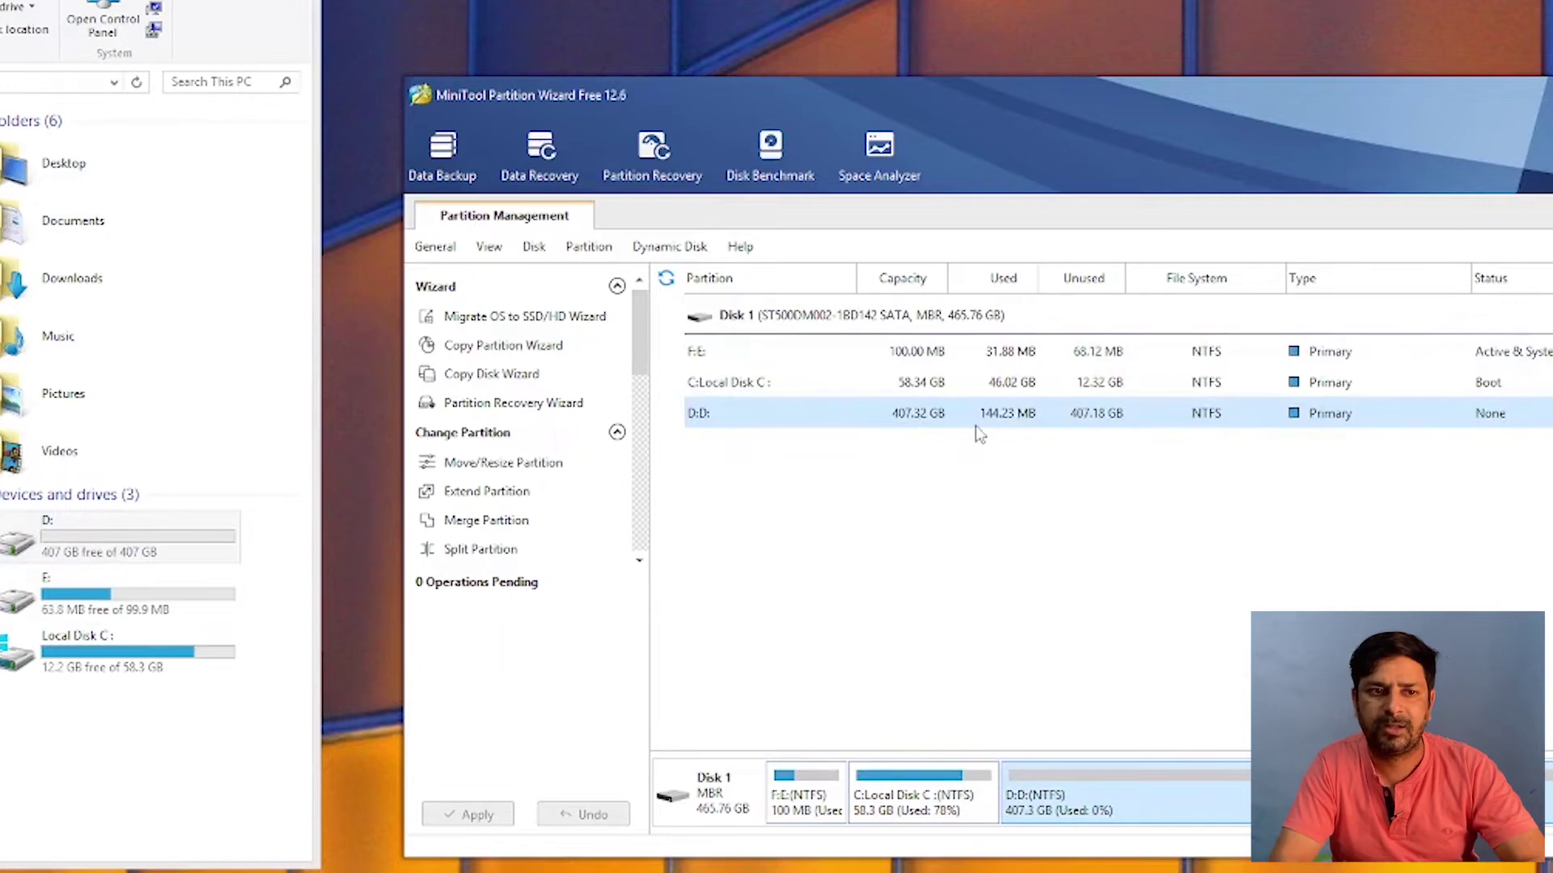
right_click(911, 426)
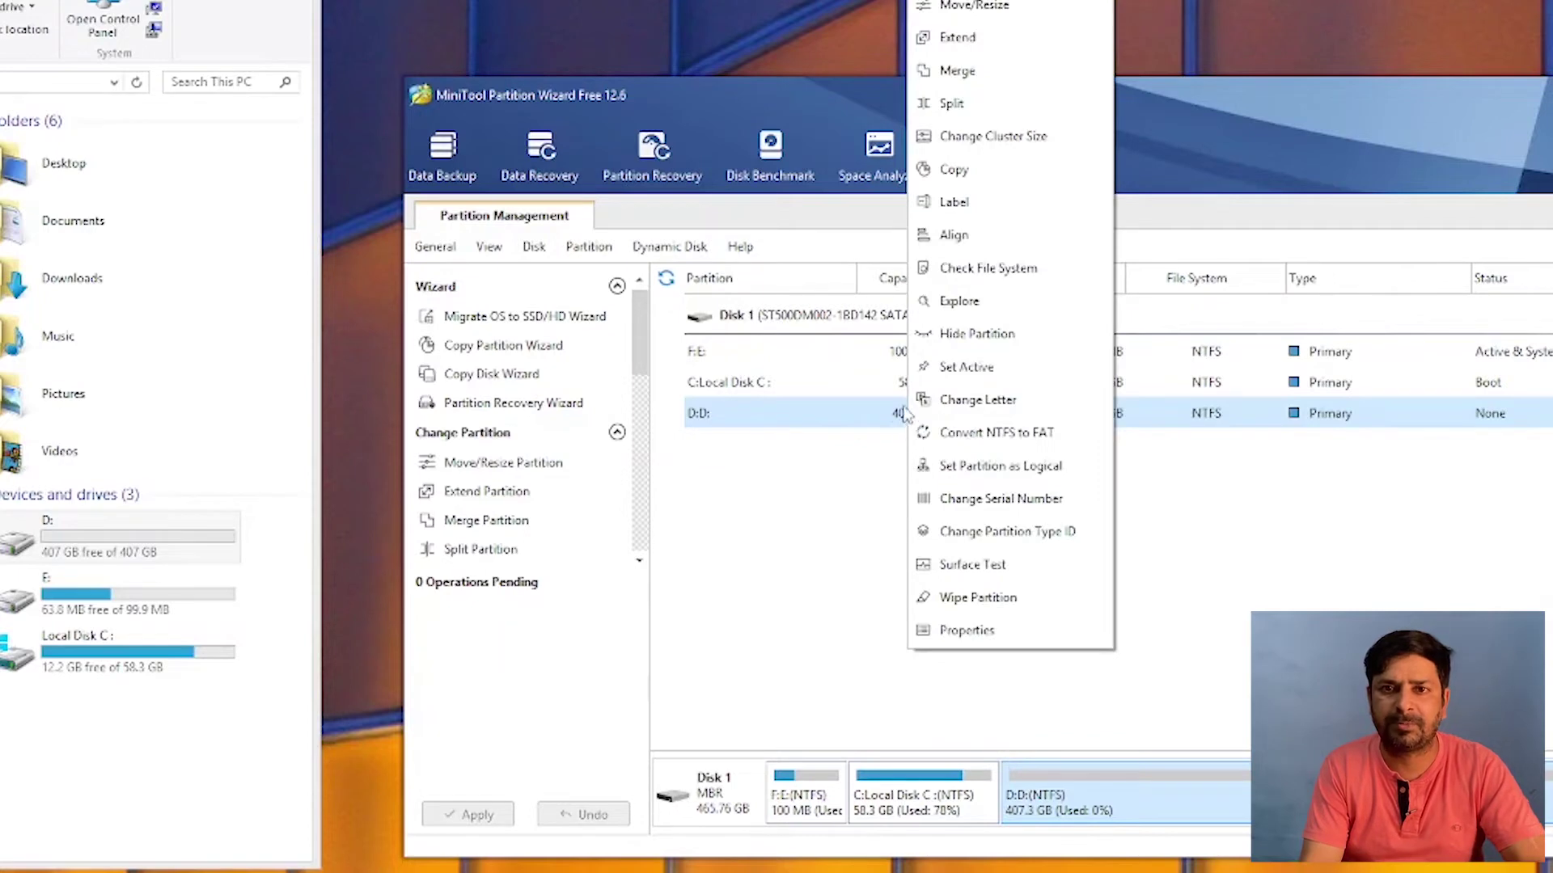
left_click(904, 414)
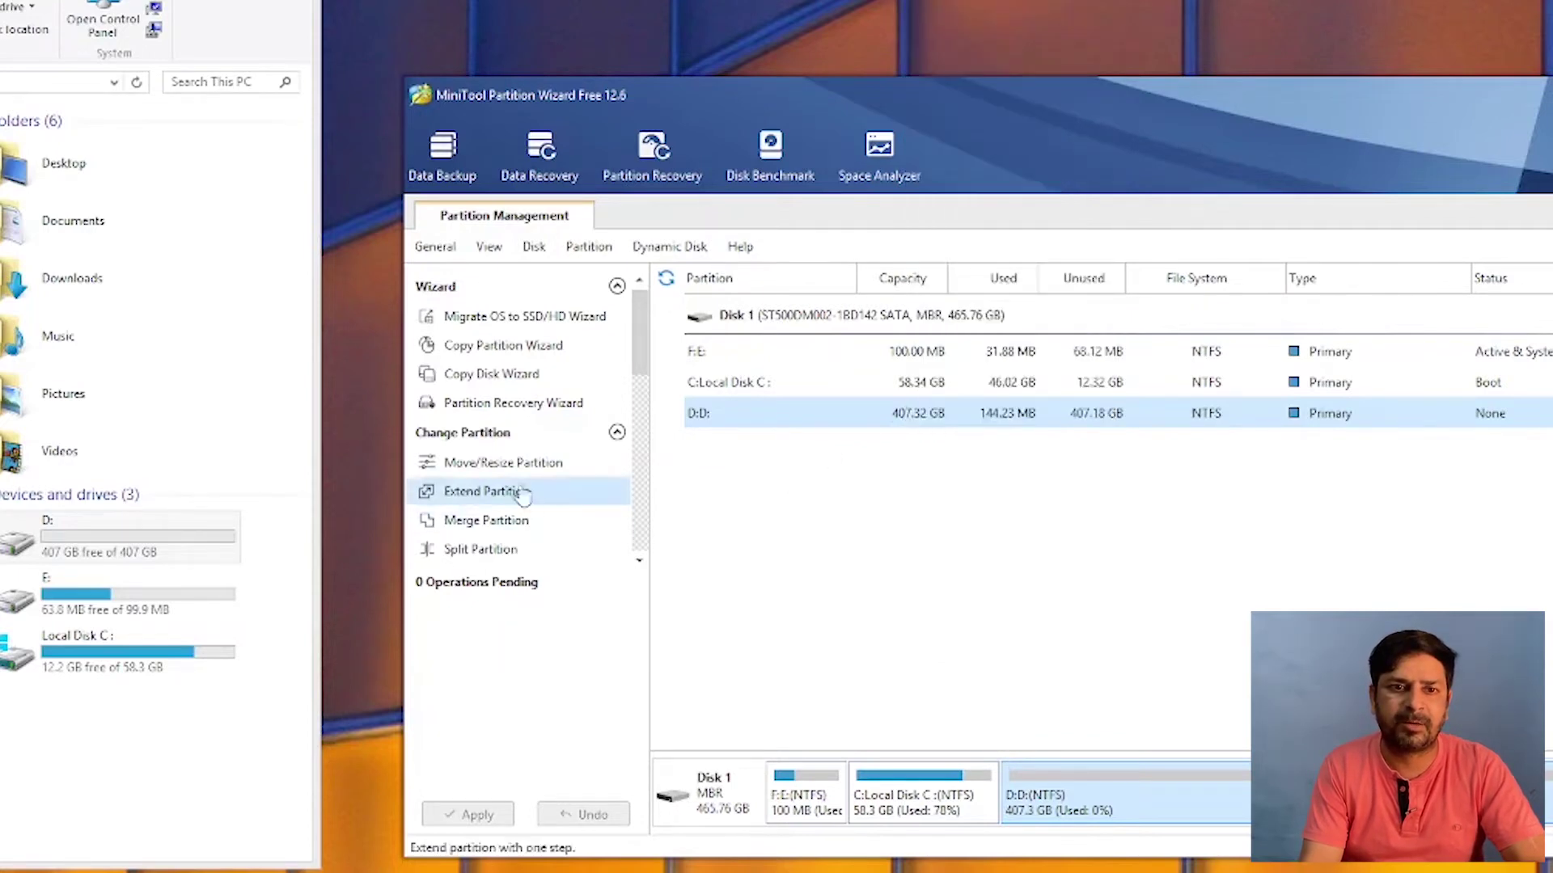
Resize partition D to about 307.12 GB, leaving about 100.21 GB of unallocated space after it.
left_click(494, 469)
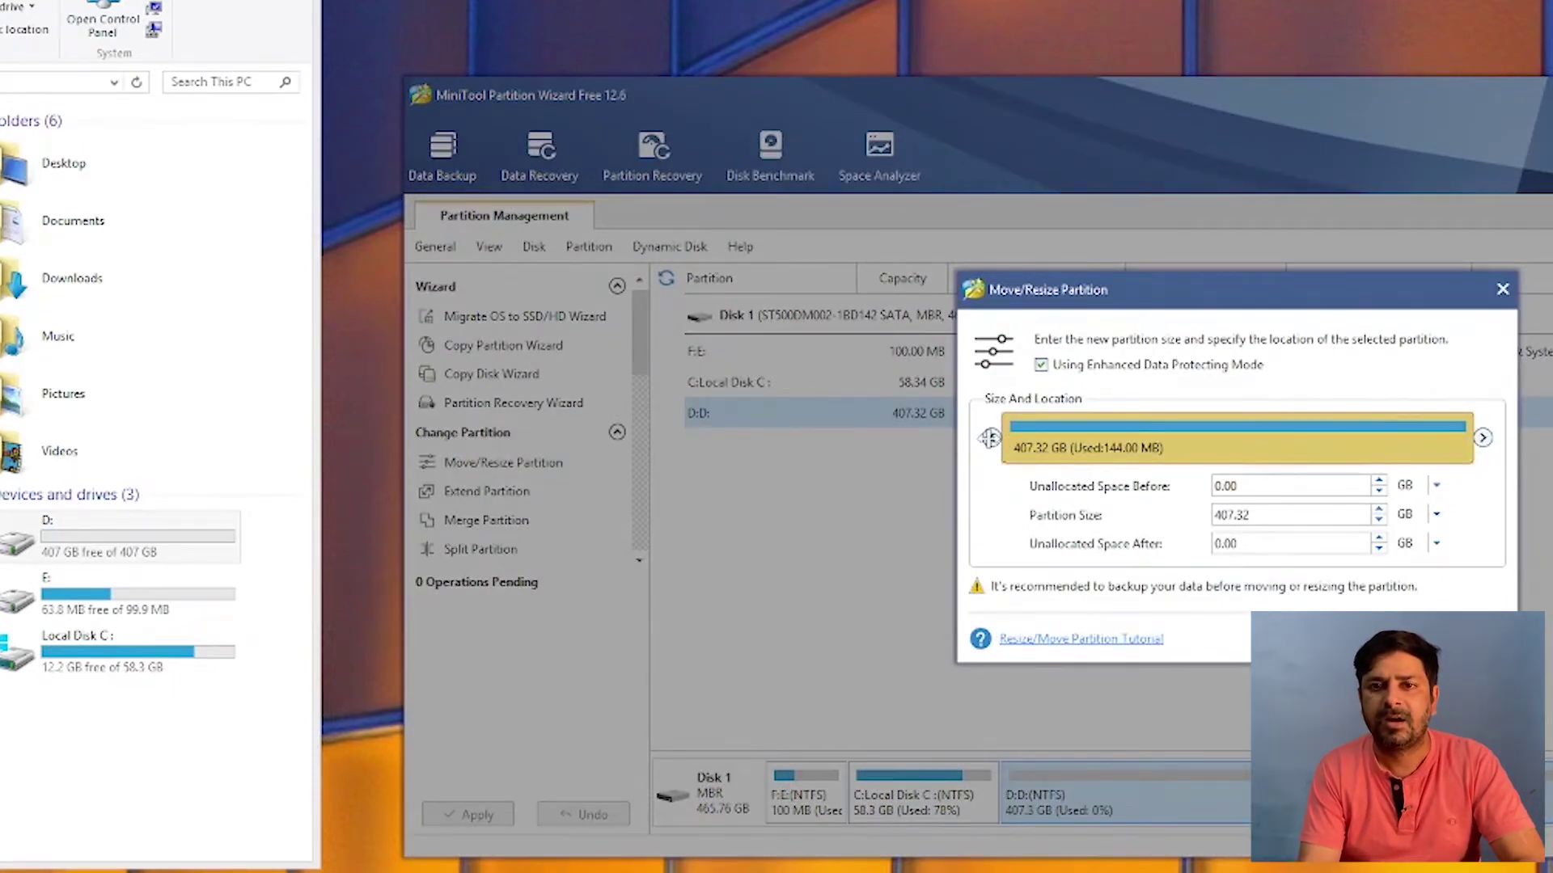
mouse_move(990, 437)
left_mouse_down()
mouse_move(1068, 437)
mouse_move(991, 437)
left_mouse_up()
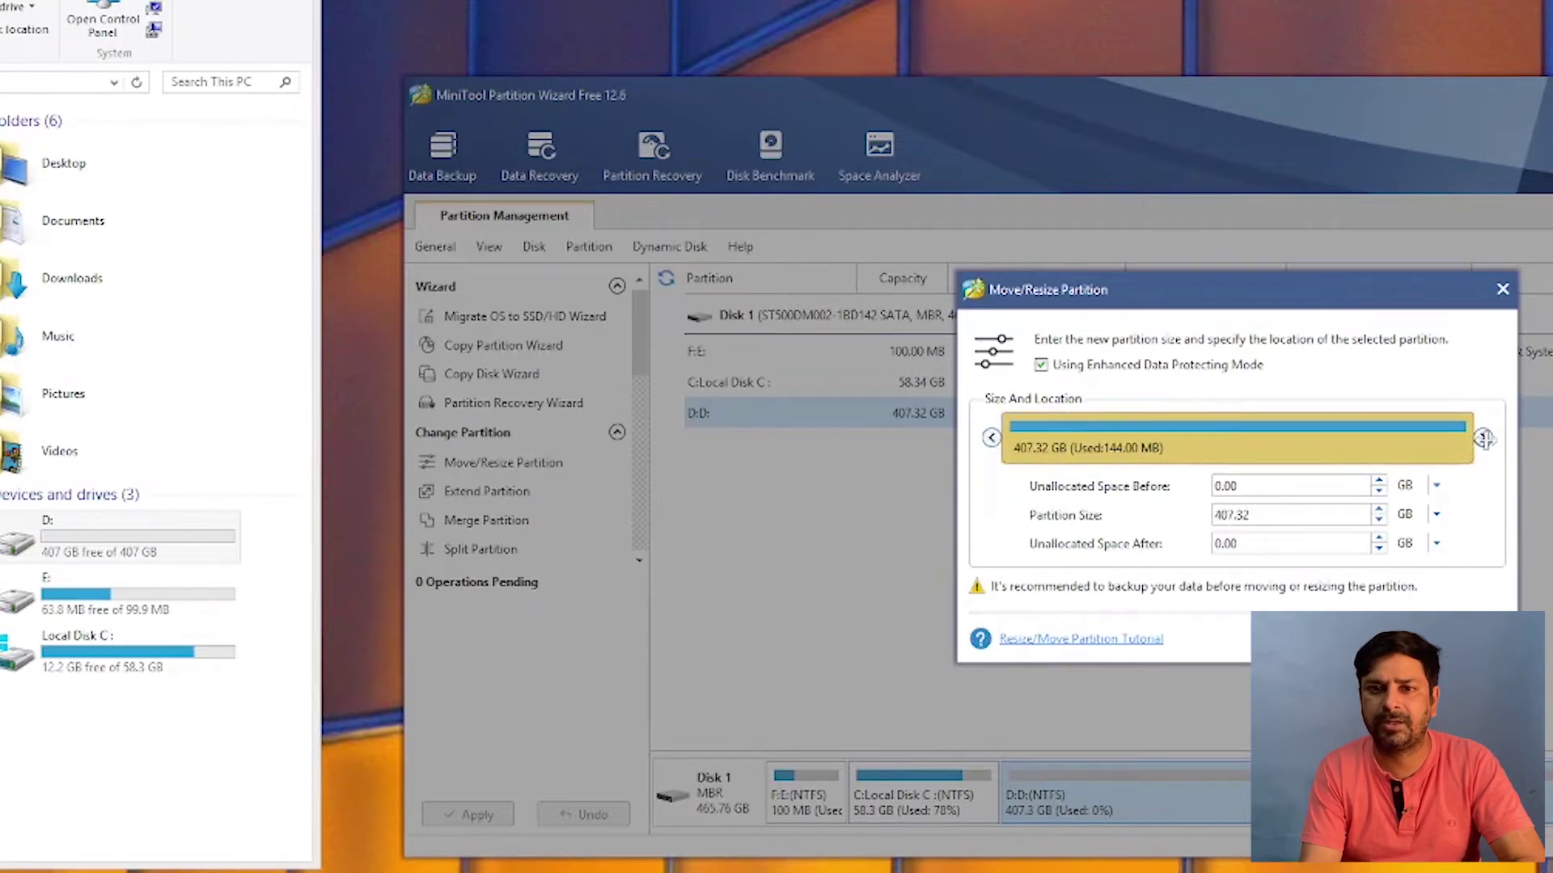
left_click_drag(1483, 439, 1370, 438)
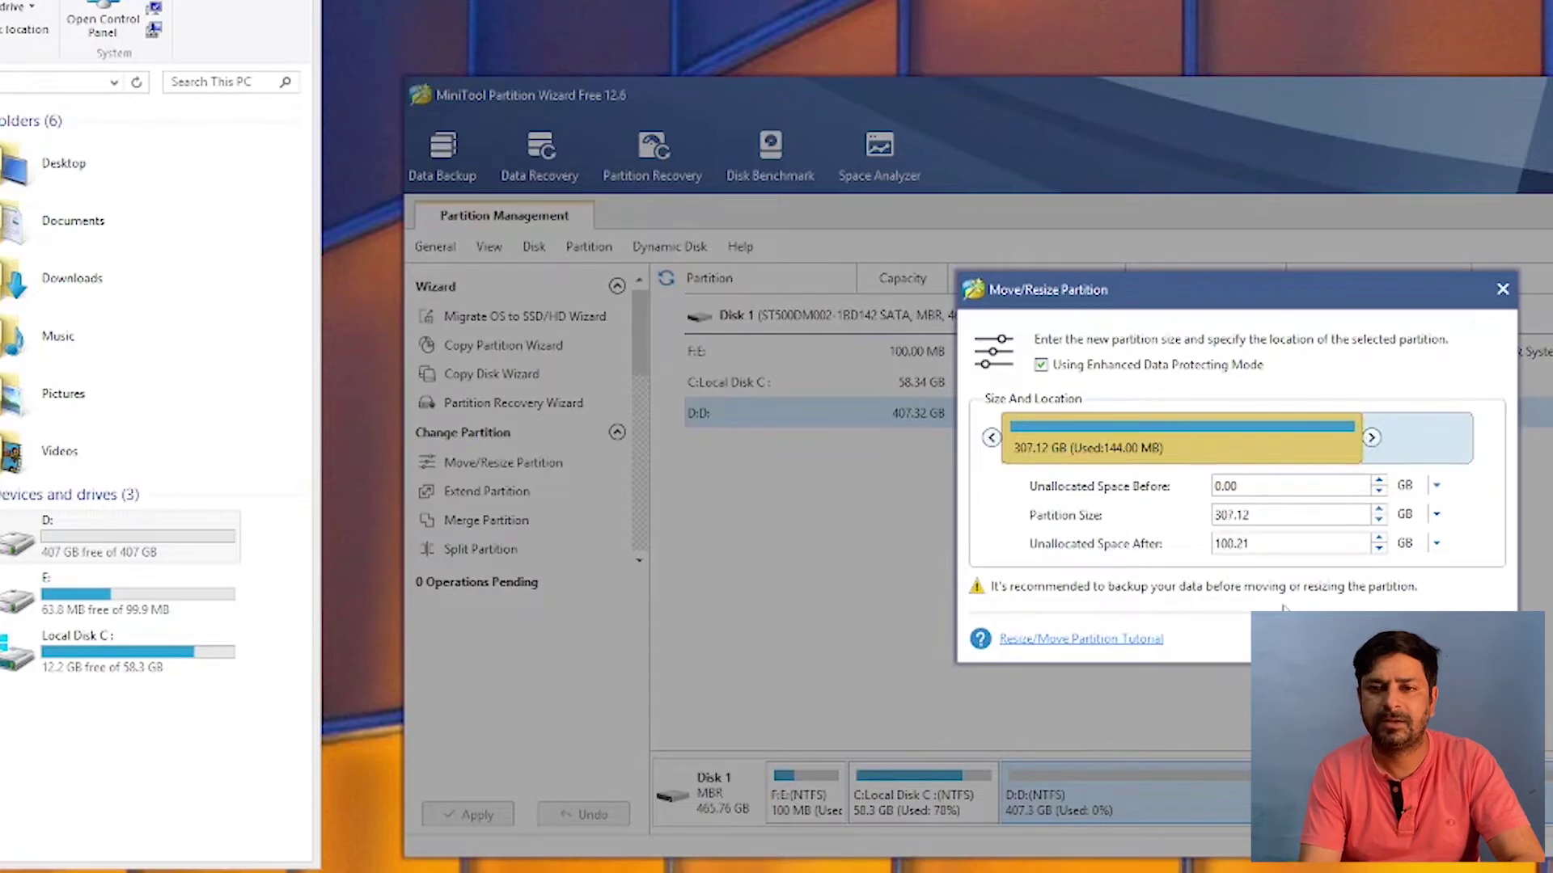
key("Return")
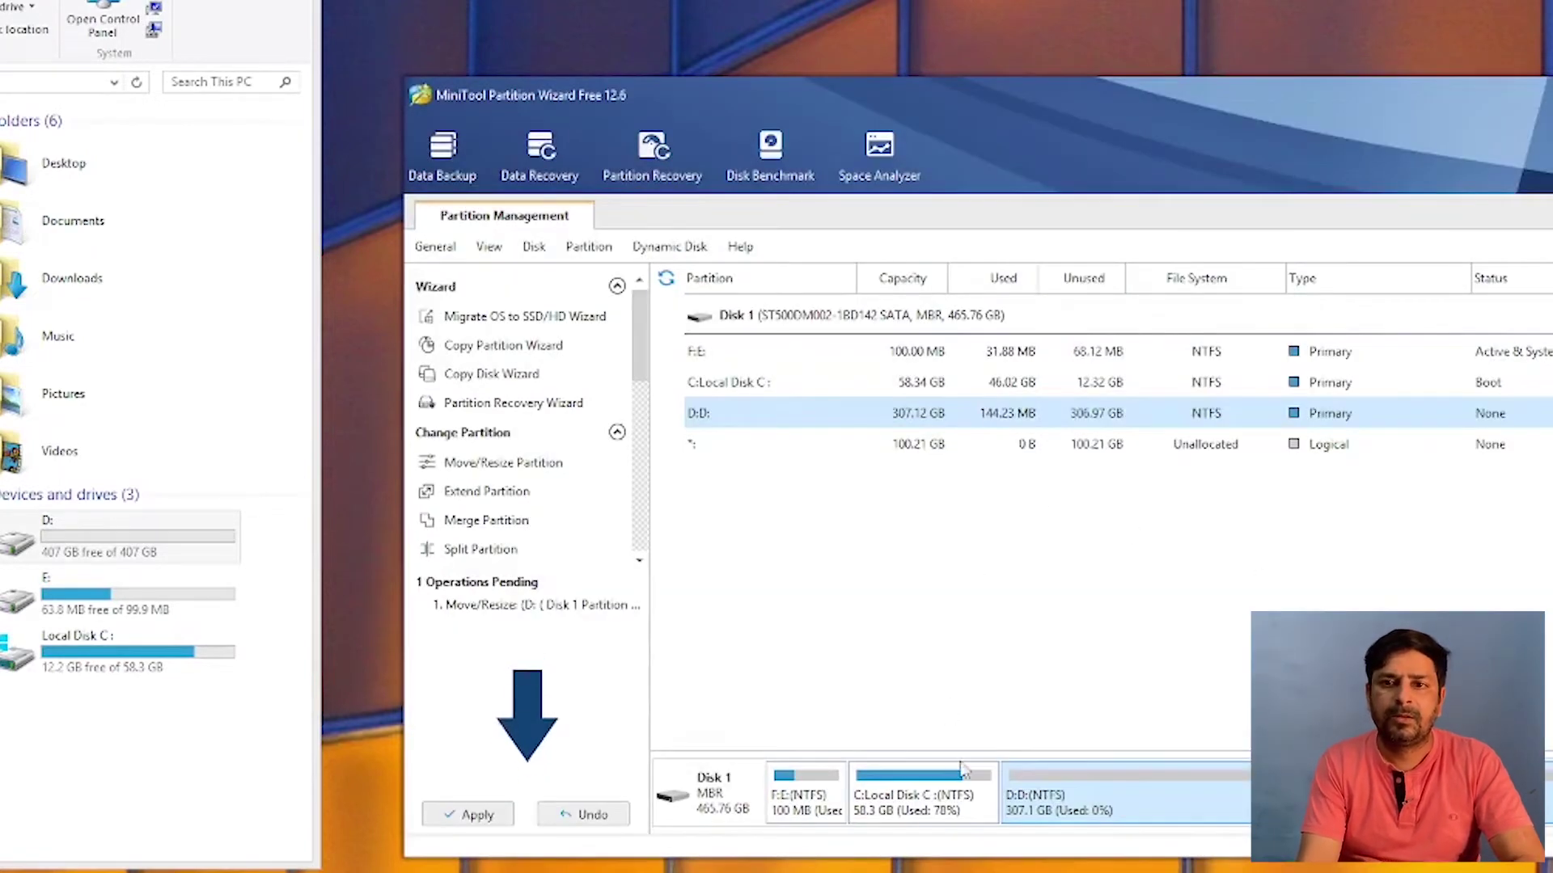
Create a primary NTFS partition with drive letter E using the full 100.21 GB of unallocated space.
left_click(915, 458)
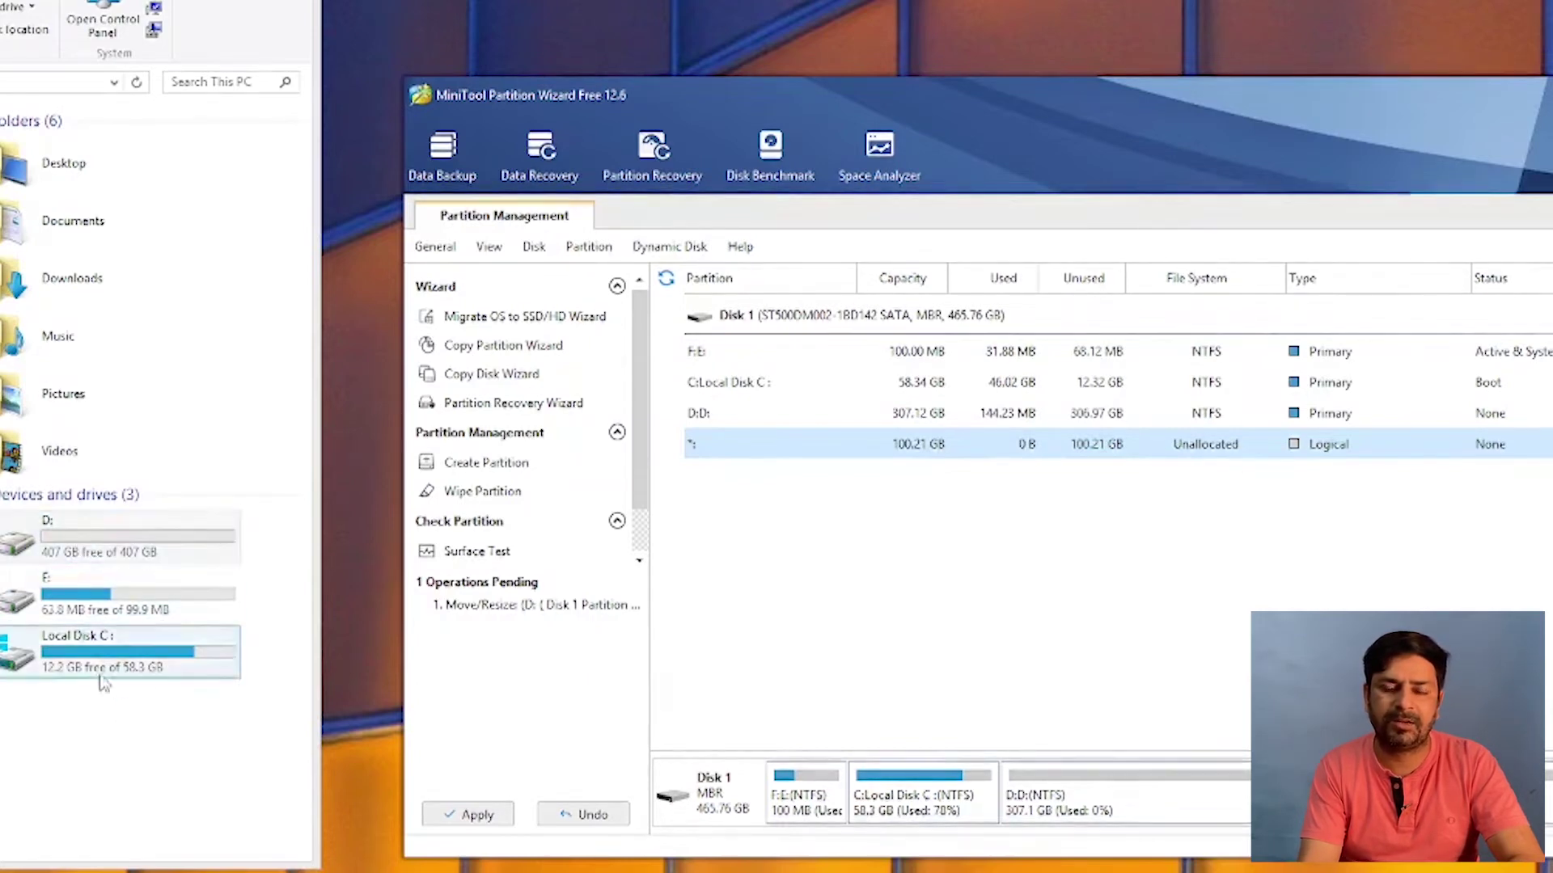
right_click(975, 447)
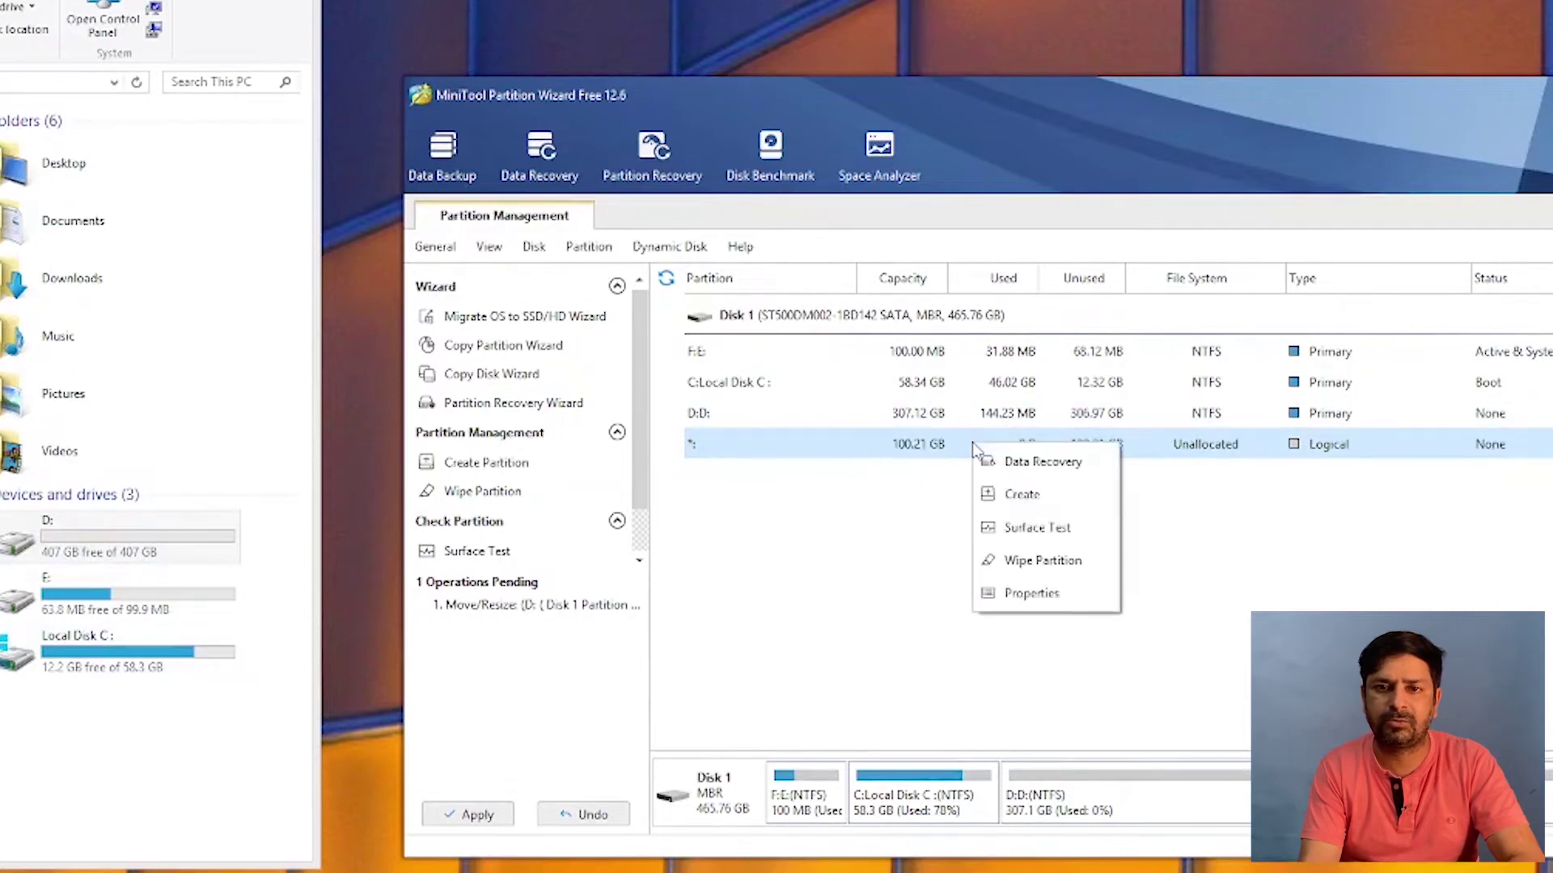
left_click(1026, 506)
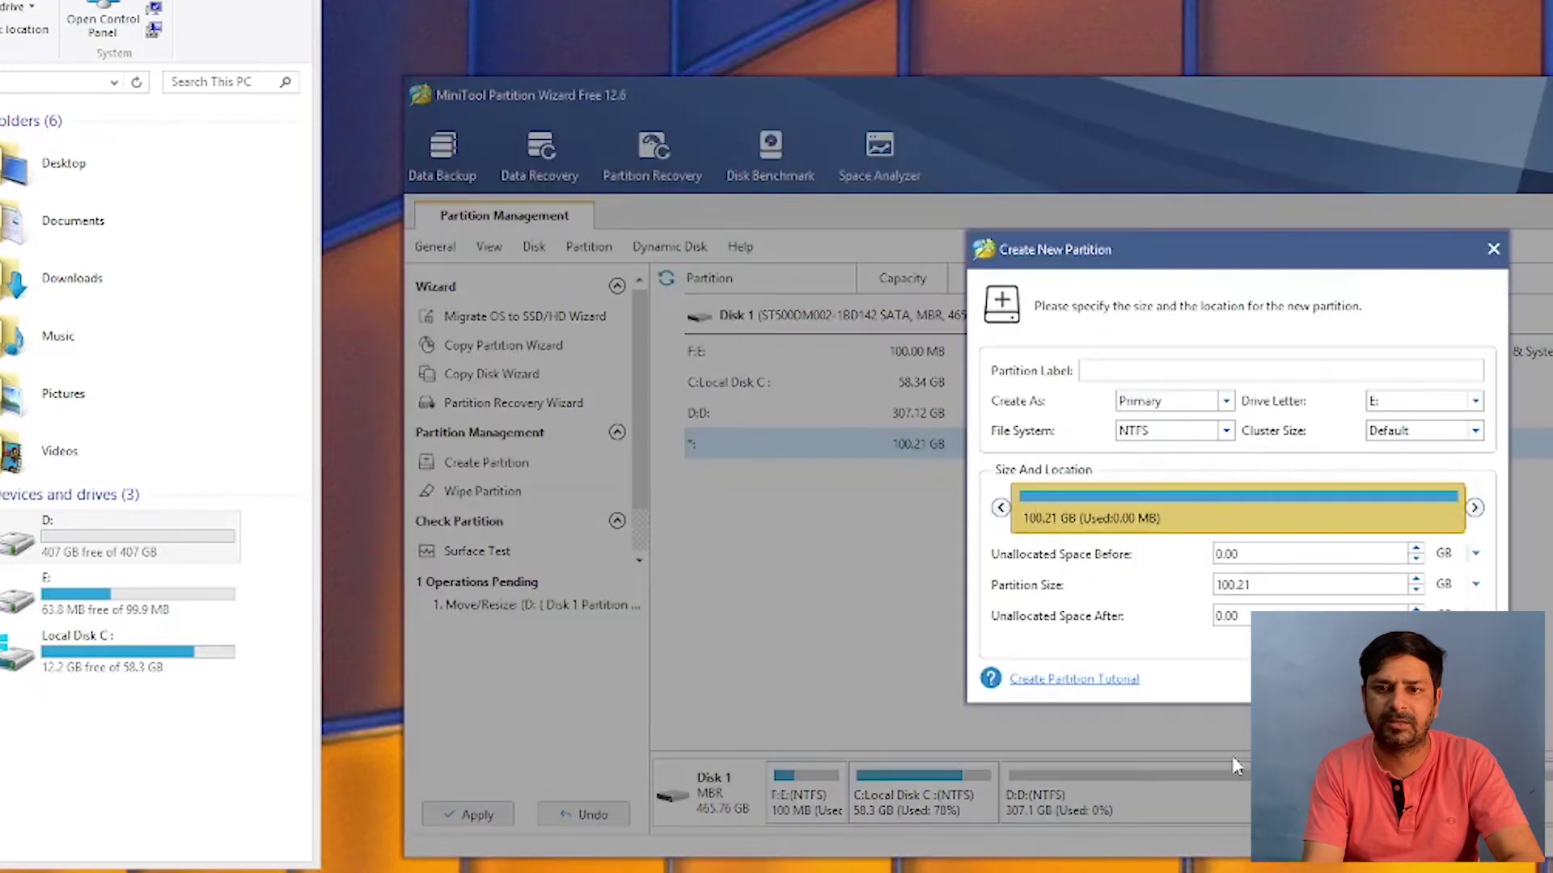
left_click(1375, 679)
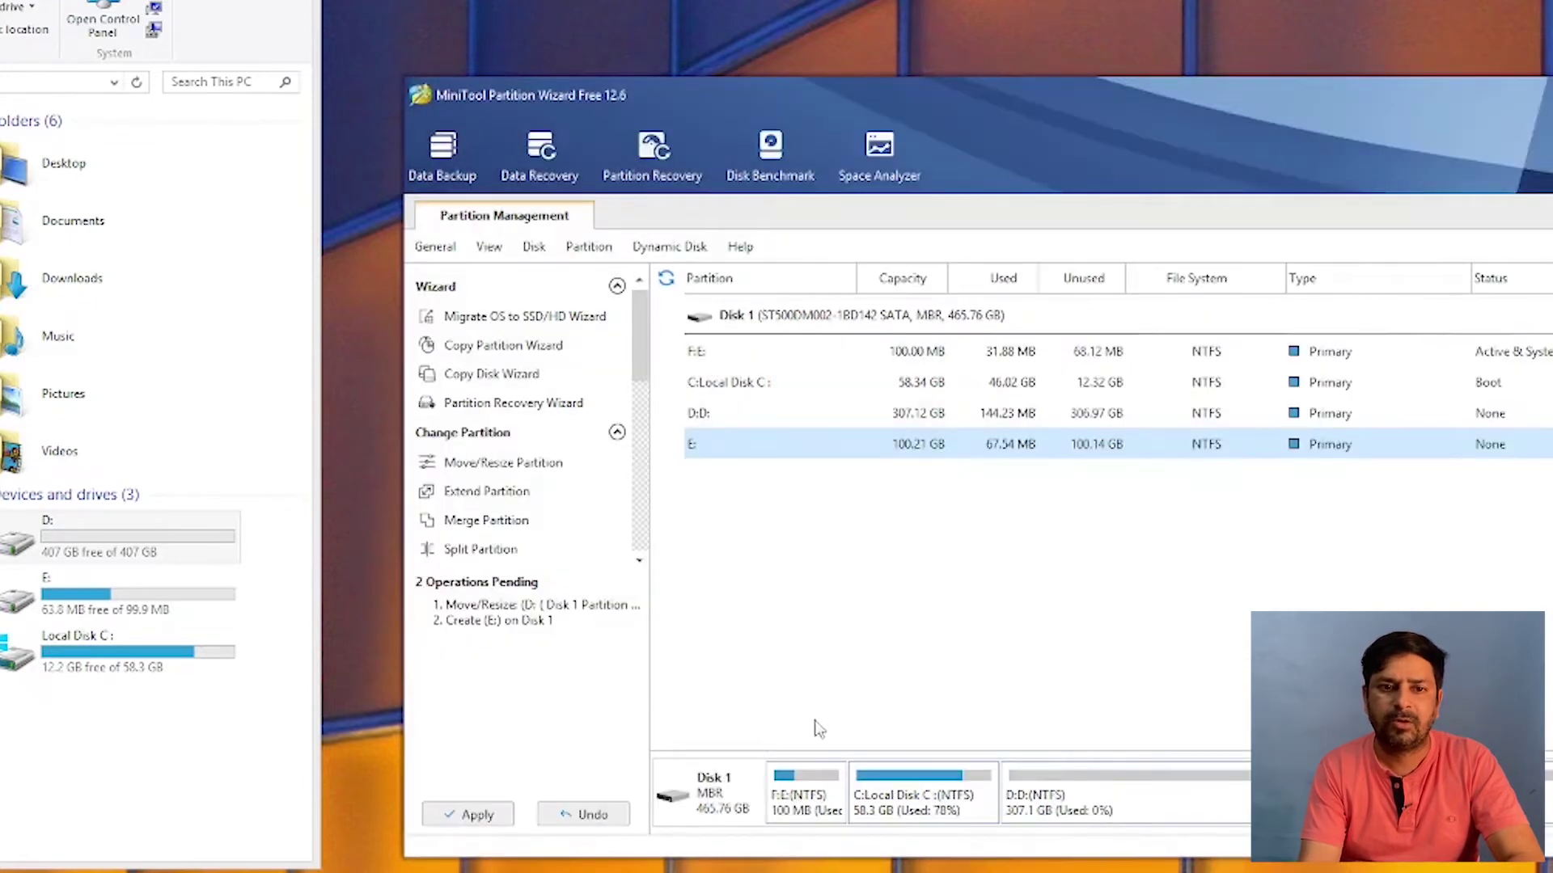
Apply the pending resize and create operations and check the new drive in File Explorer.
left_click(473, 822)
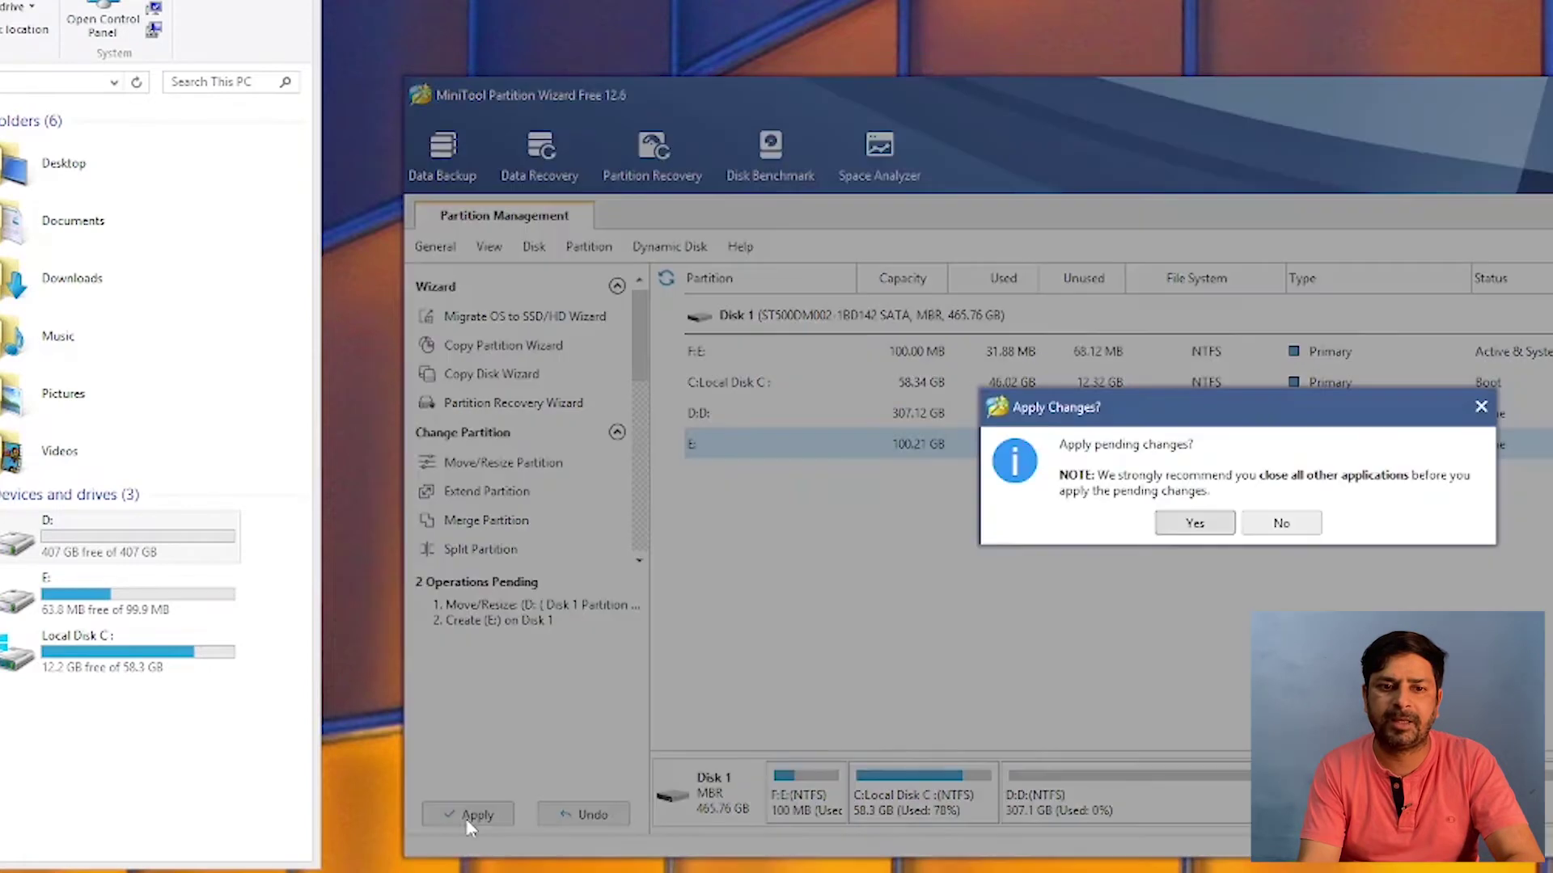
left_click(1195, 524)
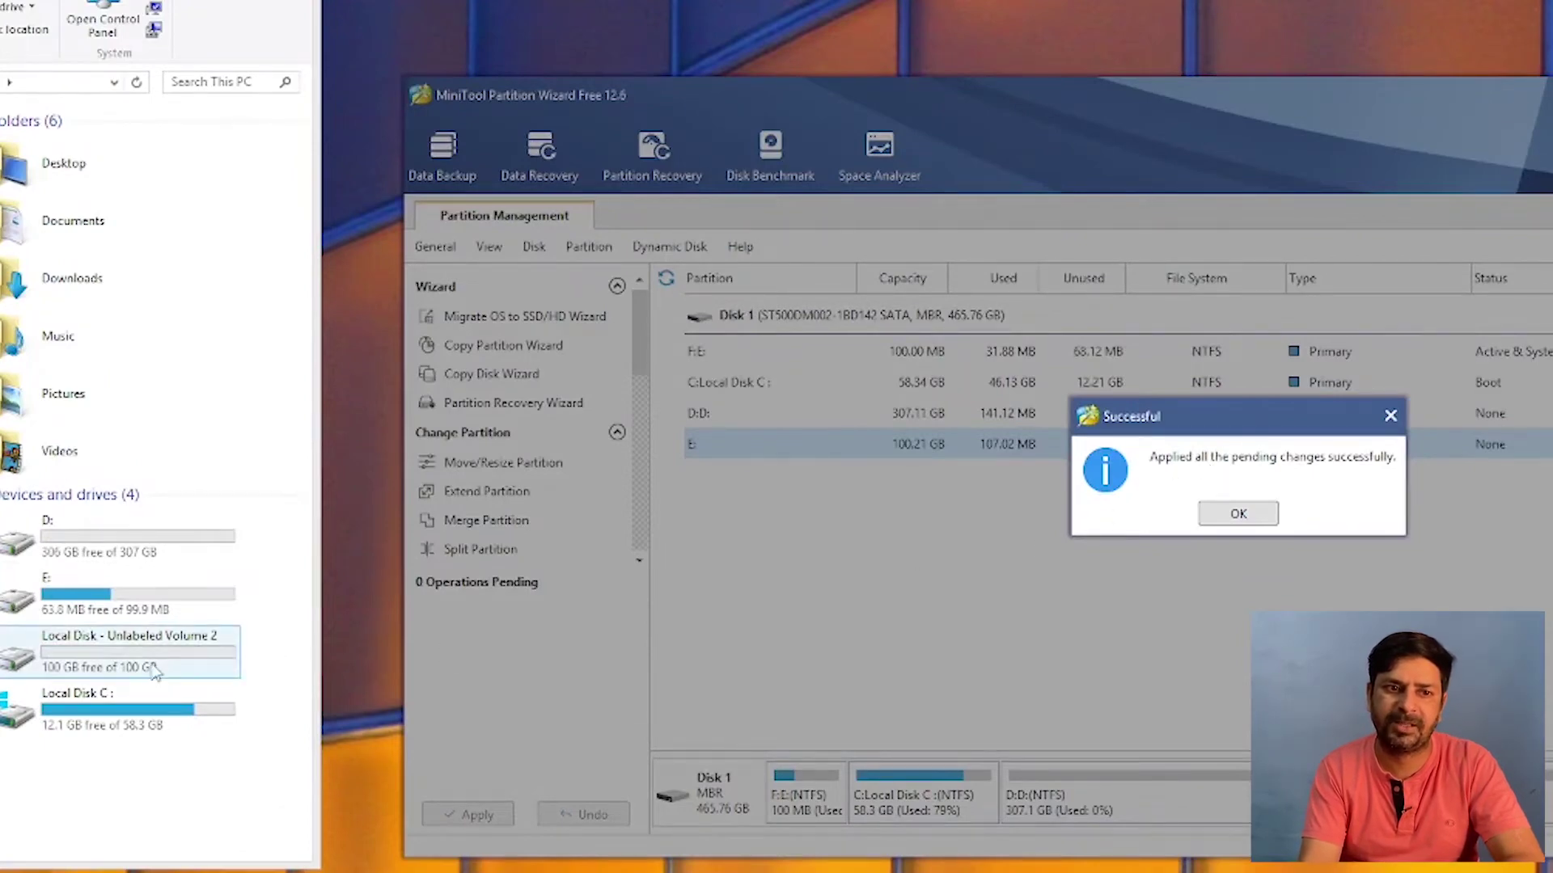
left_click(154, 671)
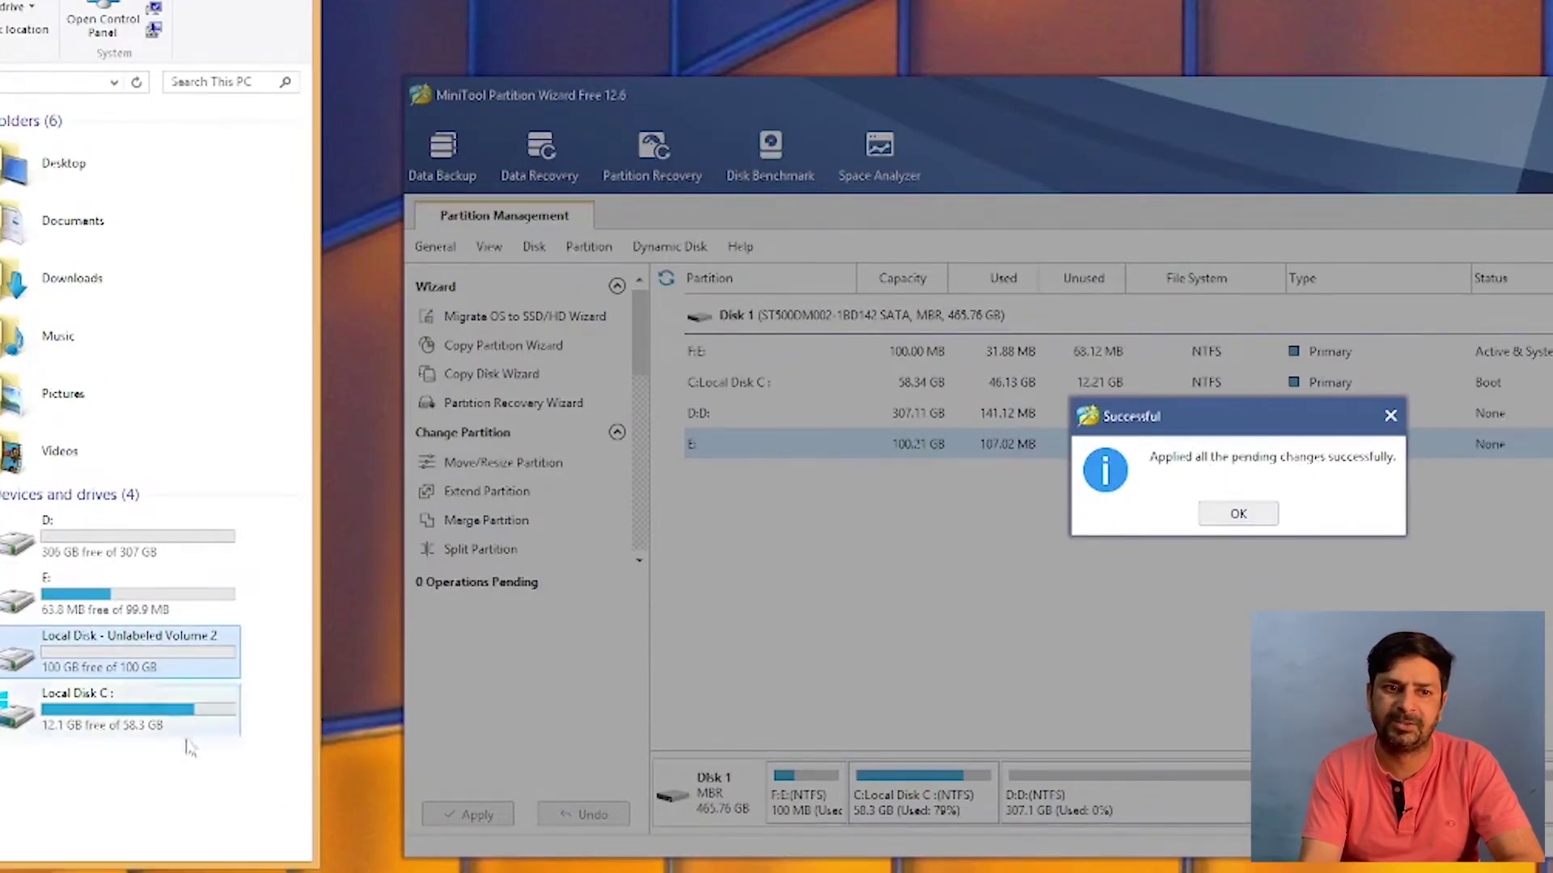
left_click(1223, 516)
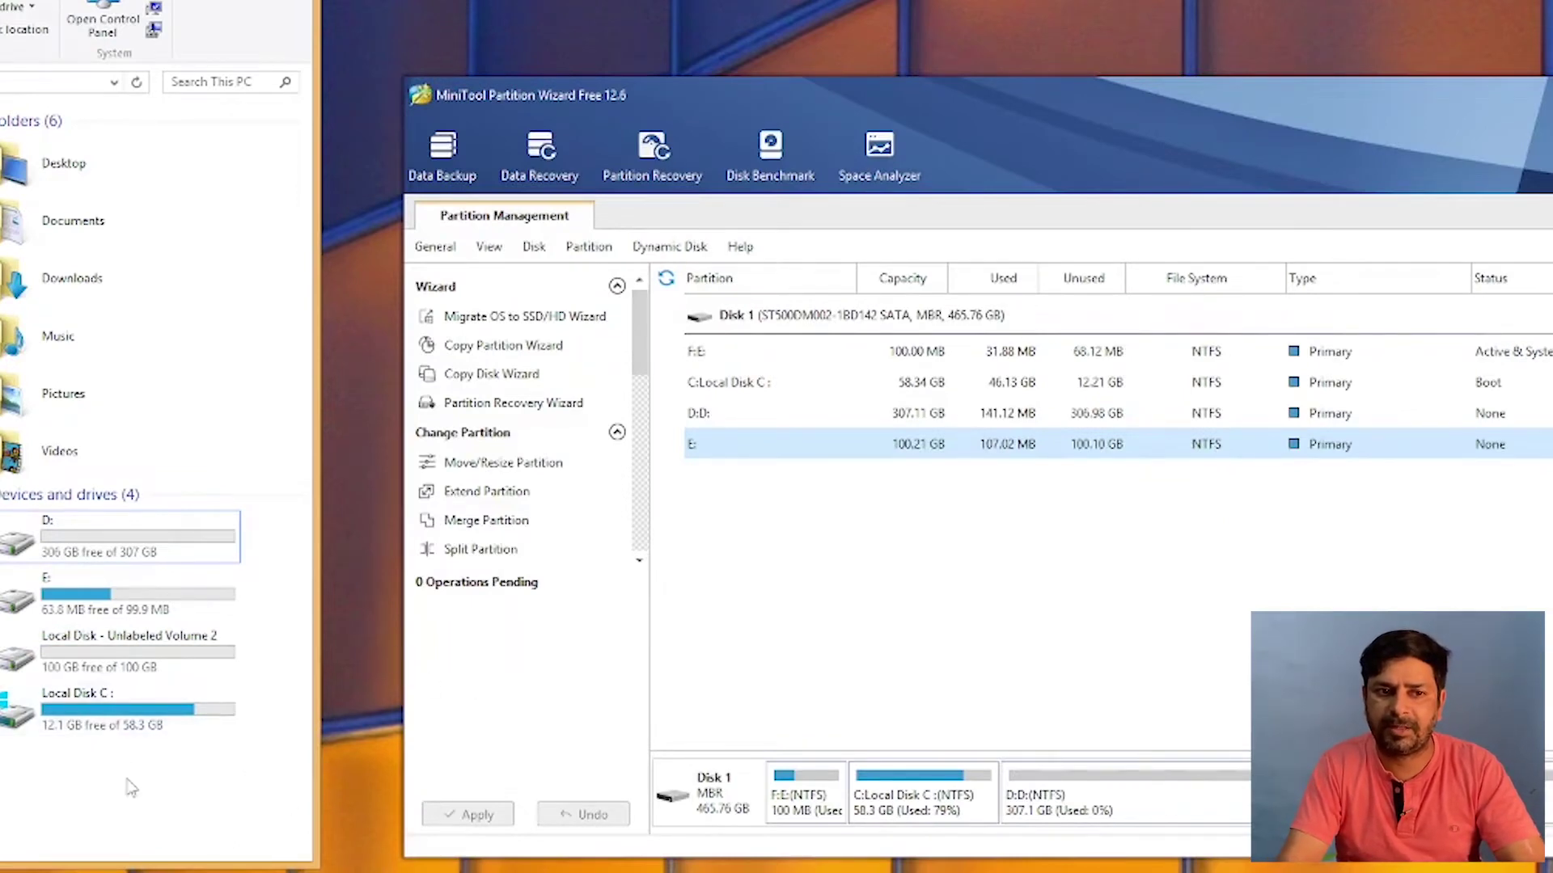
Compare the capacities of the drives in File Explorer with the new partition E in the partition list.
left_click(105, 722)
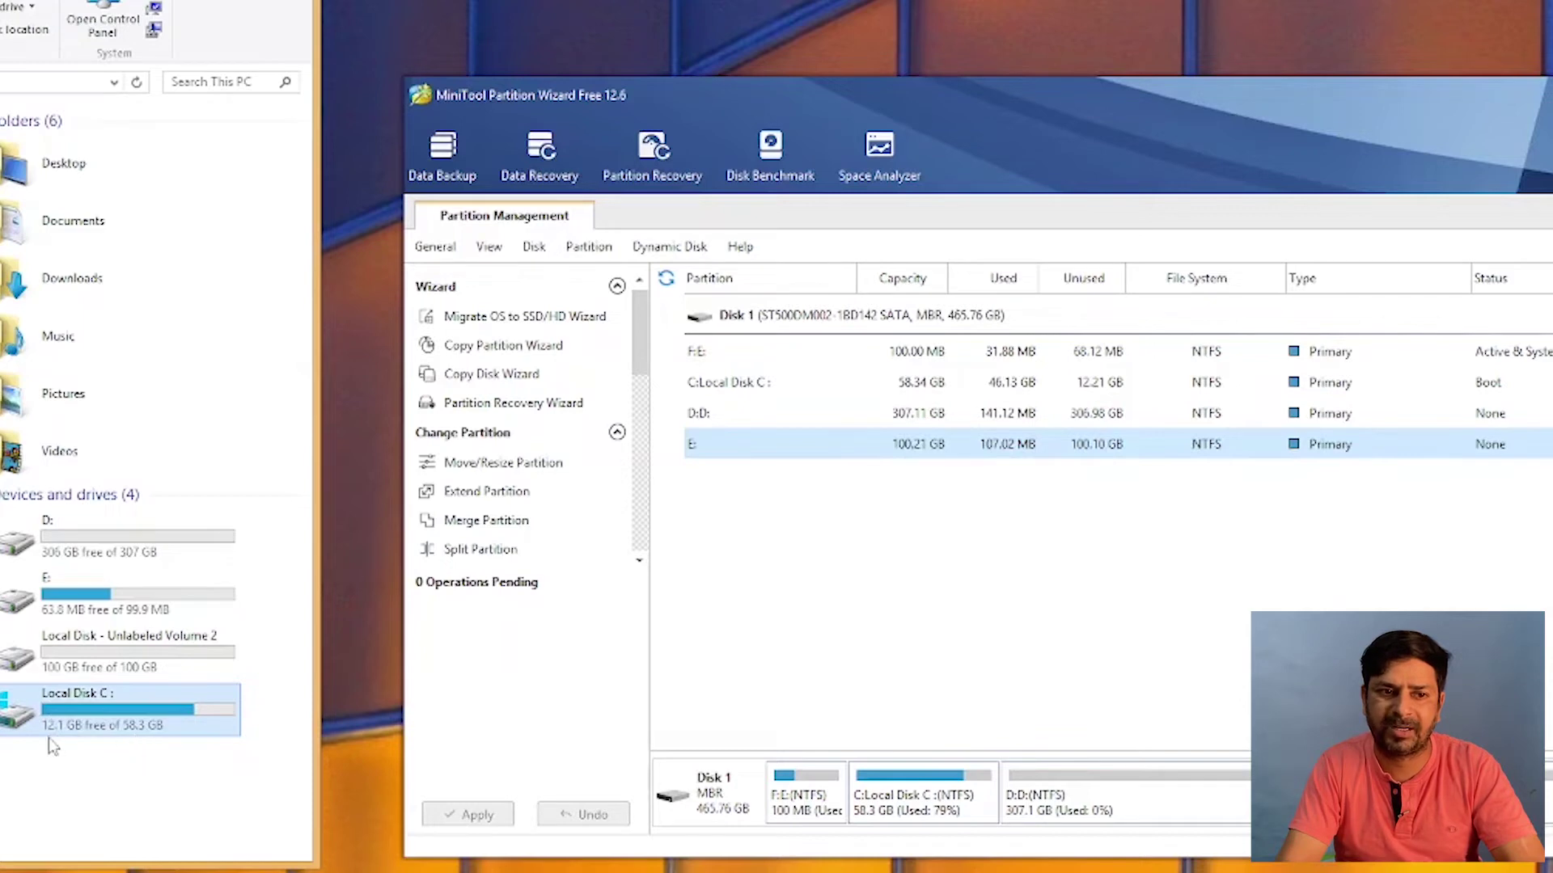
left_click(48, 742)
left_click(128, 731)
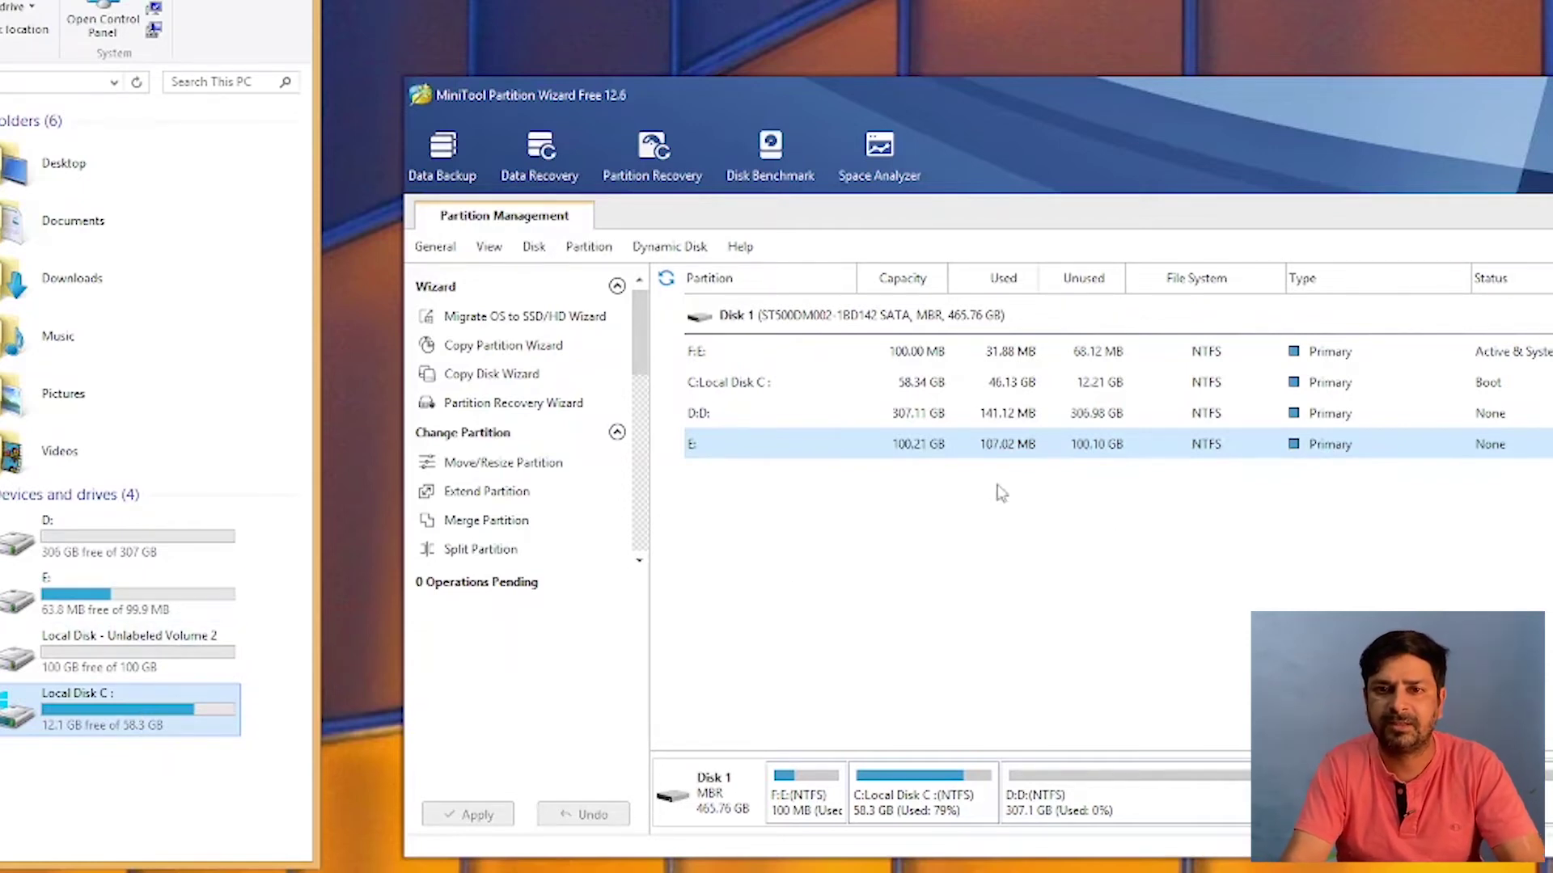
left_click(969, 440)
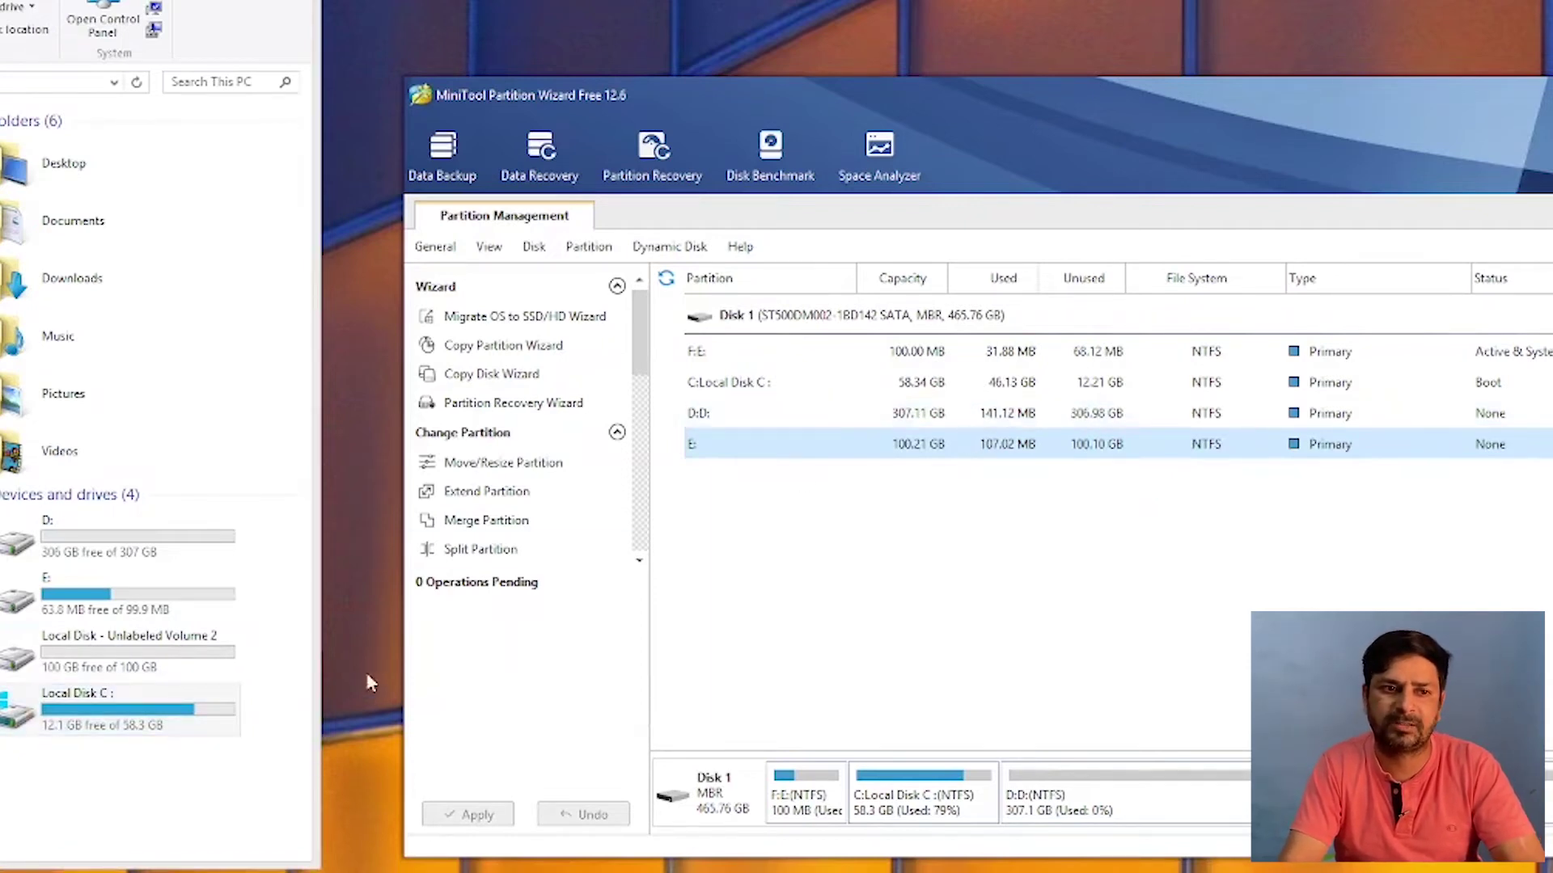
left_click(119, 602)
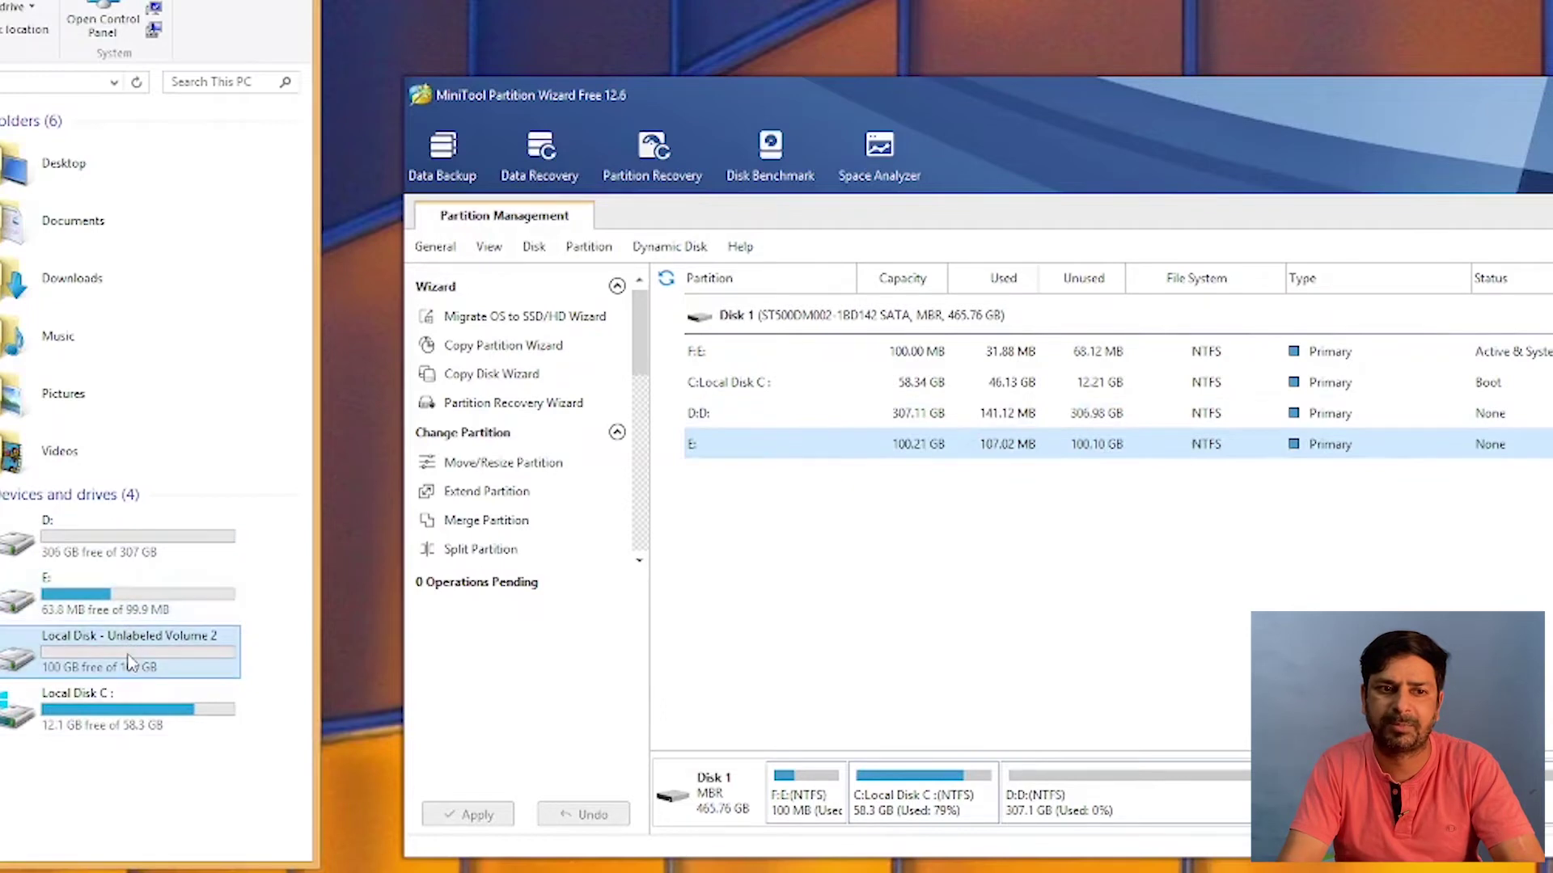
left_click(144, 555)
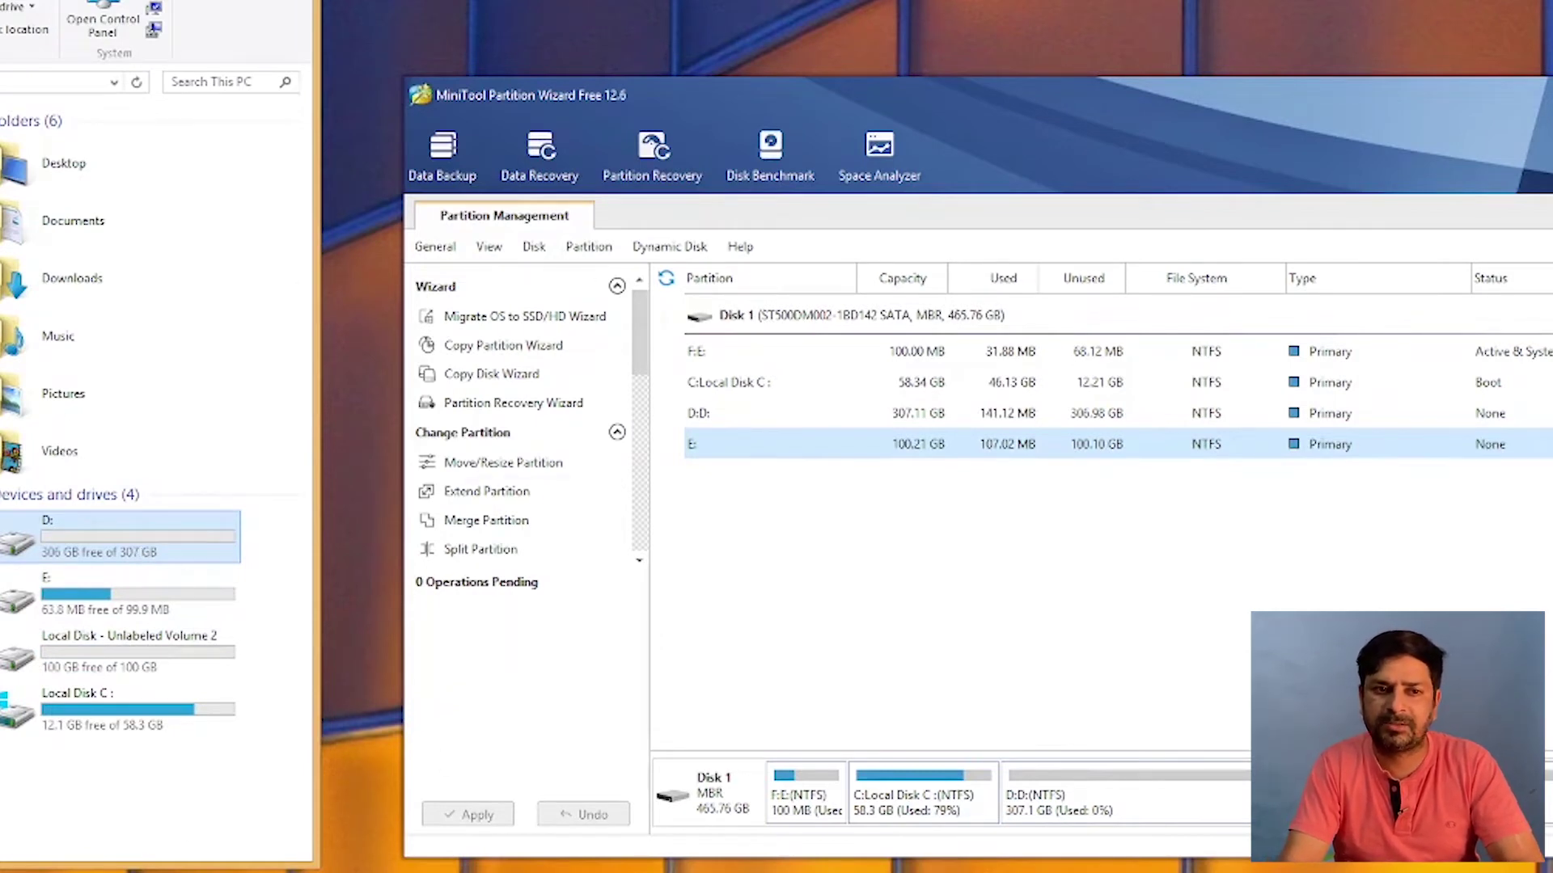
left_click(68, 724)
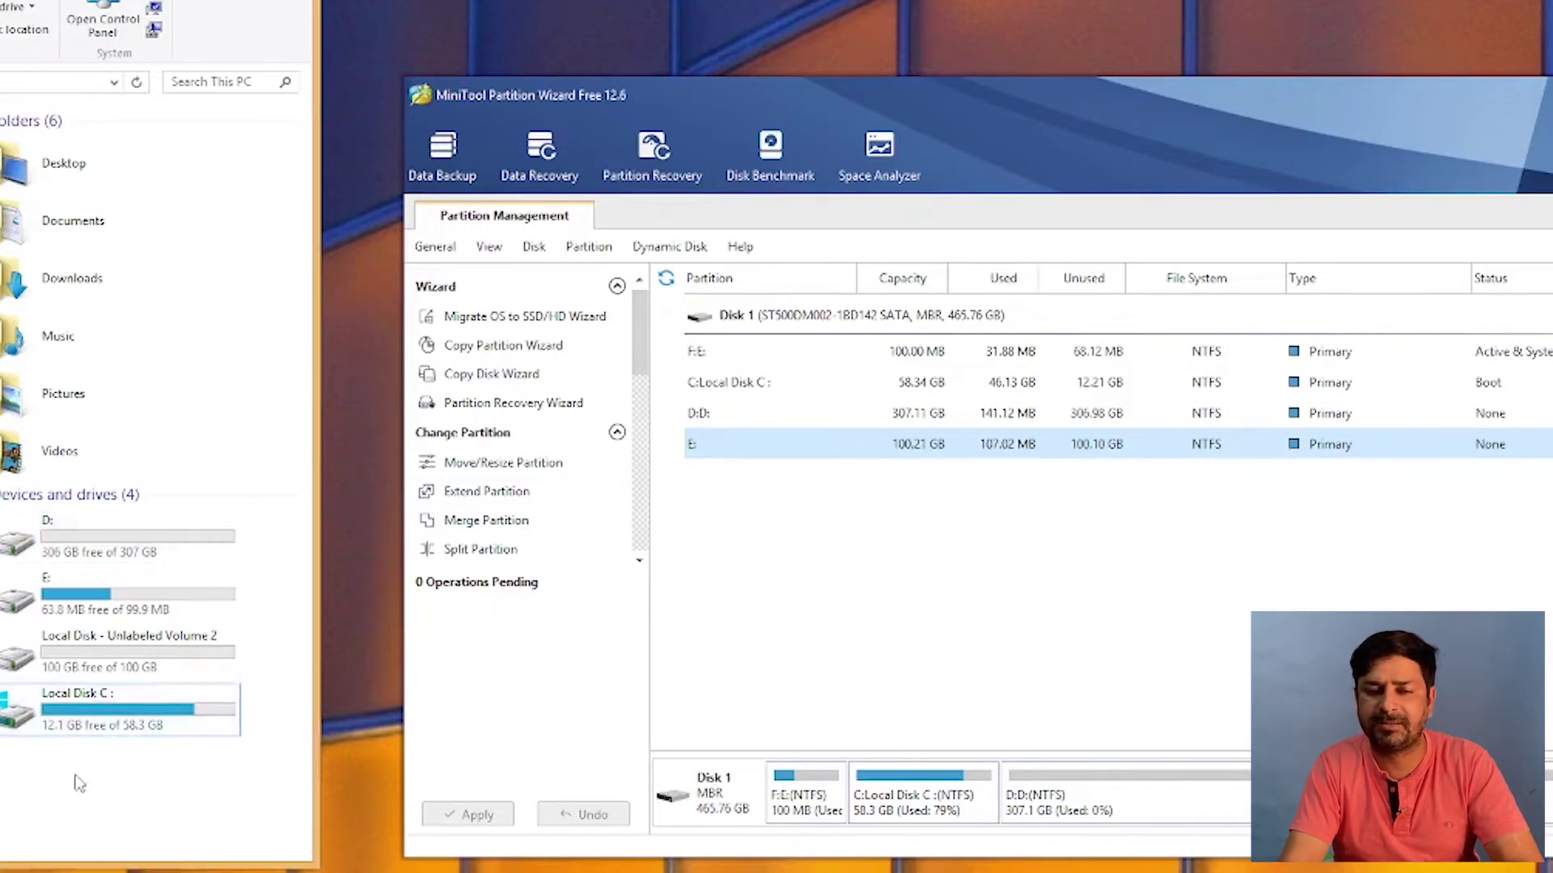
Delete the 100.21 GB partition E as a pending operation.
left_click(1128, 455)
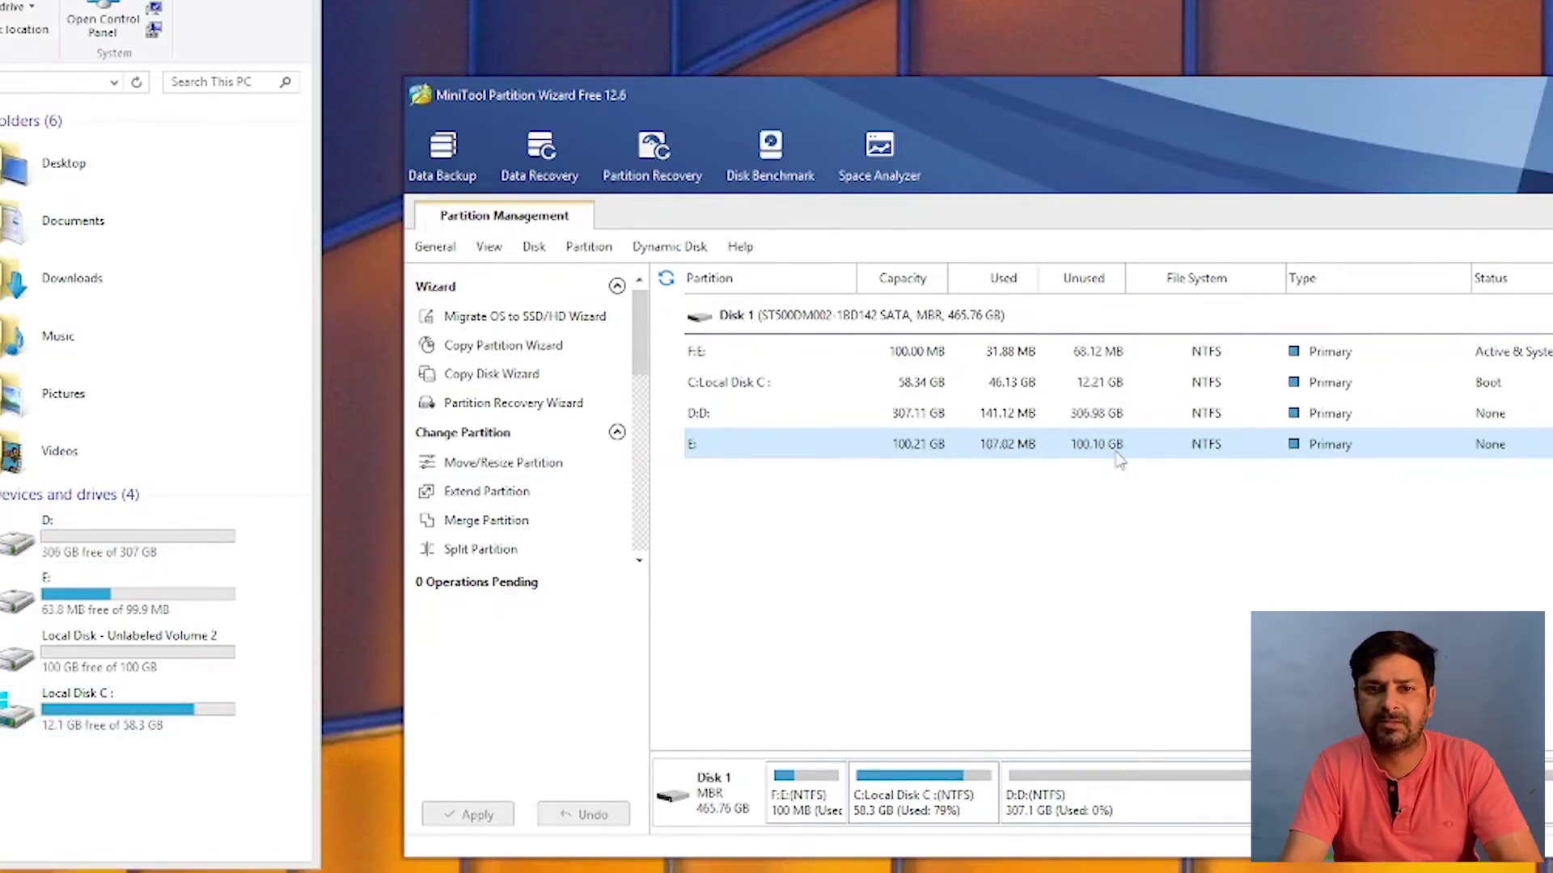
right_click(961, 447)
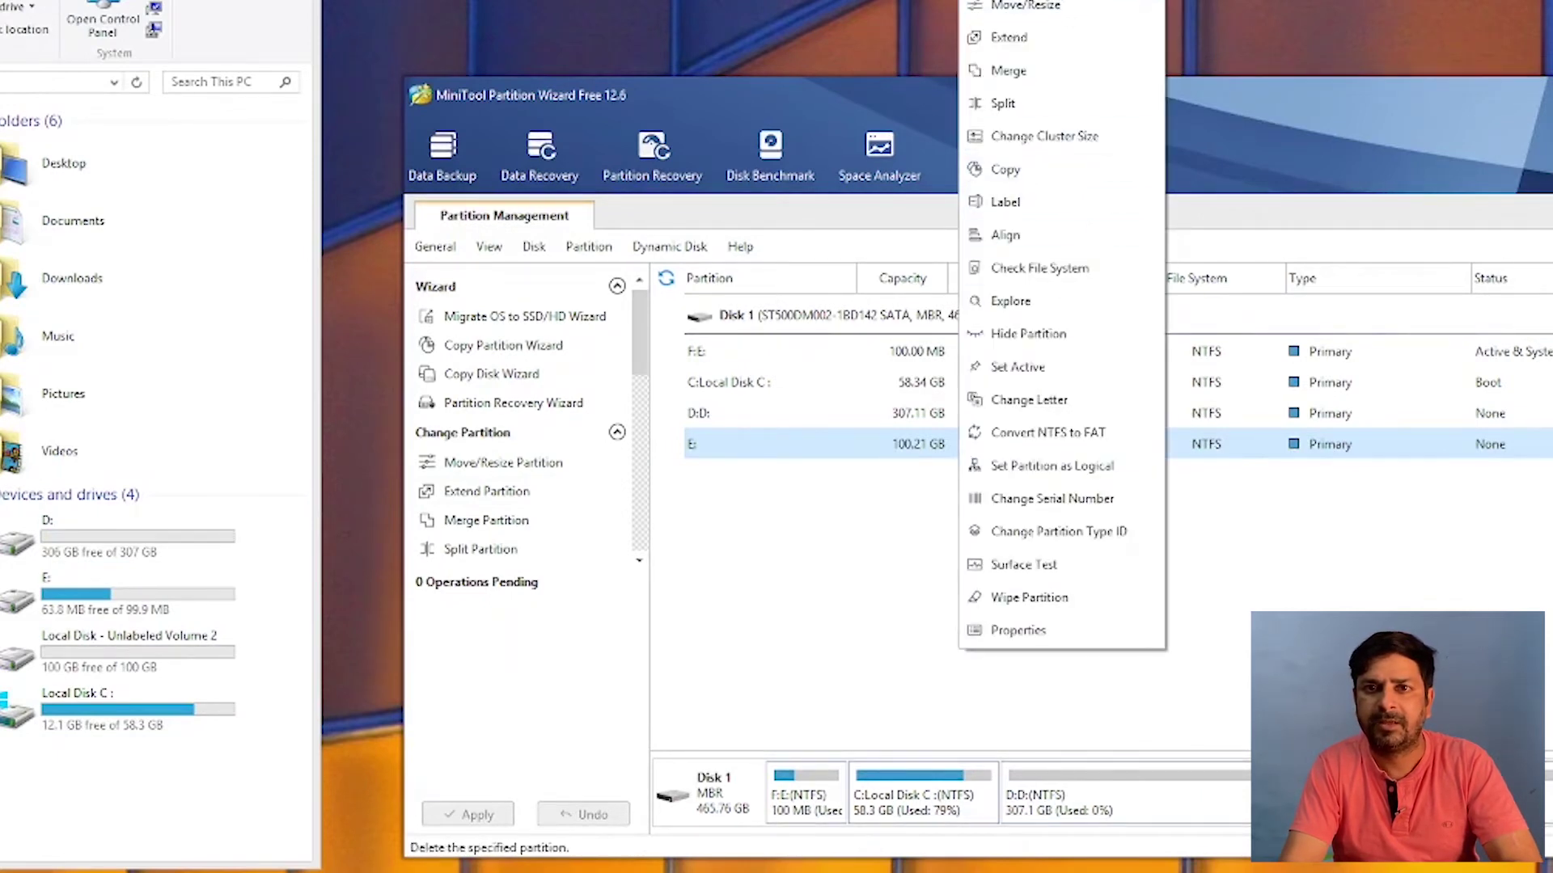
left_click(1059, 2)
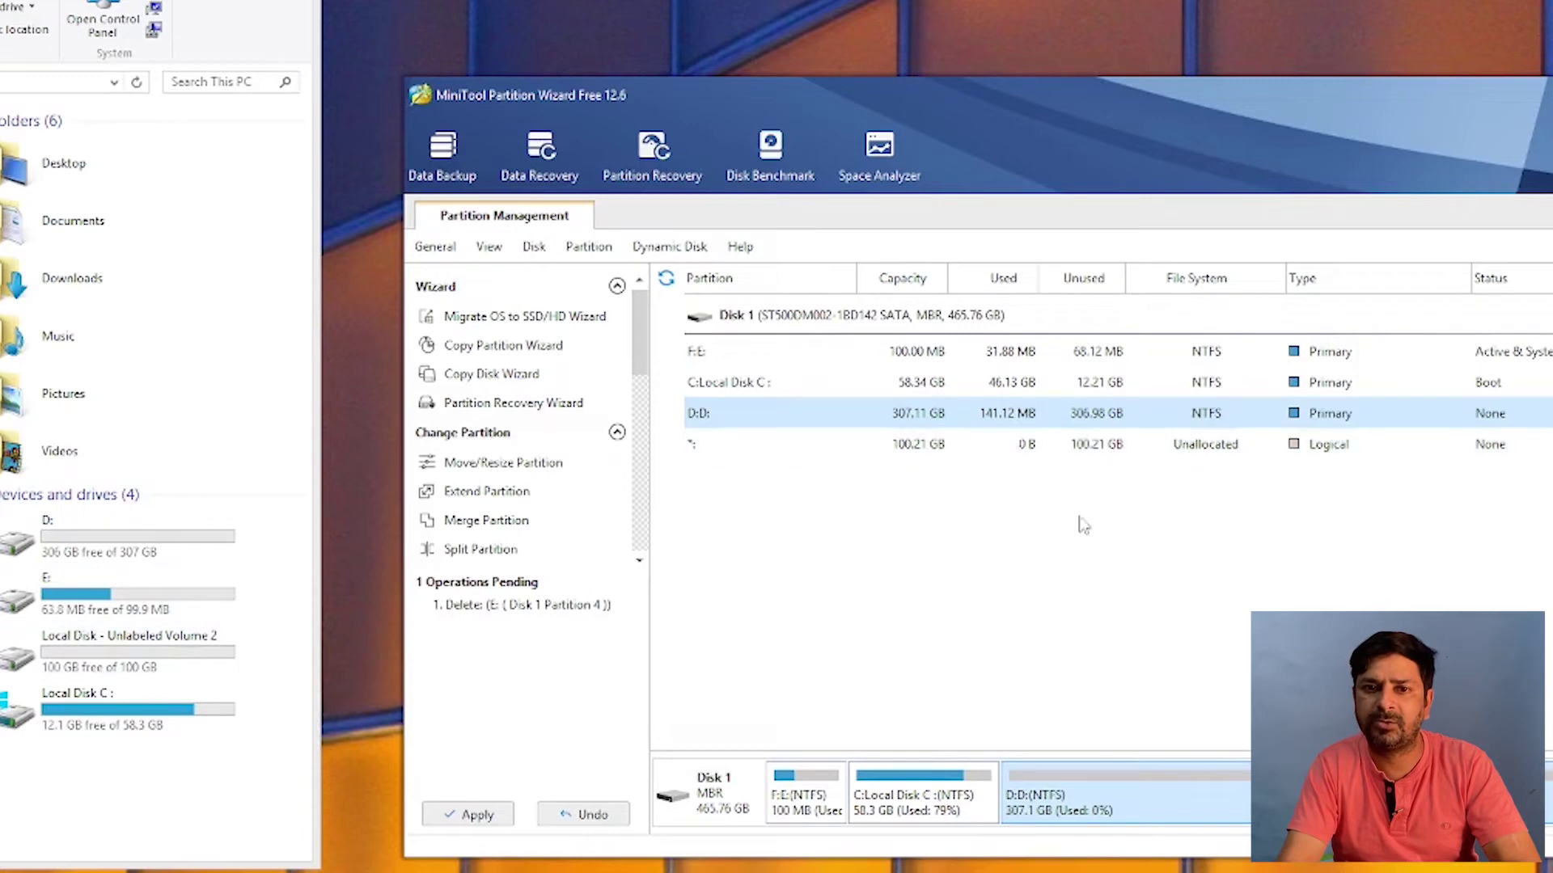
Extend partition D with all 100.21 GB of the unallocated space, for a new size of 407.32 GB.
right_click(1084, 413)
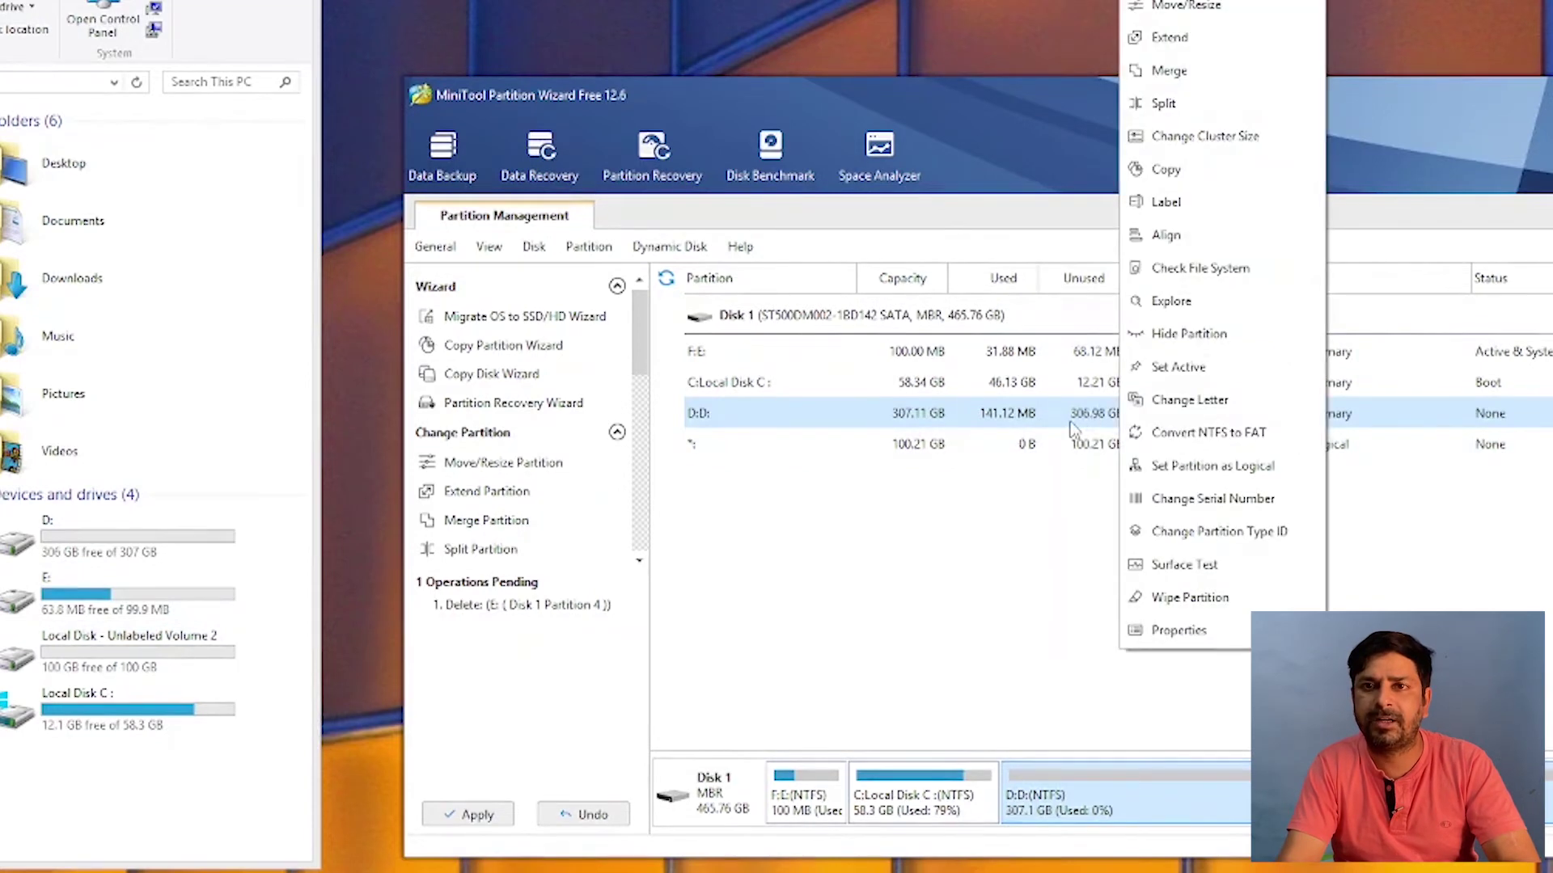
left_click(1212, 50)
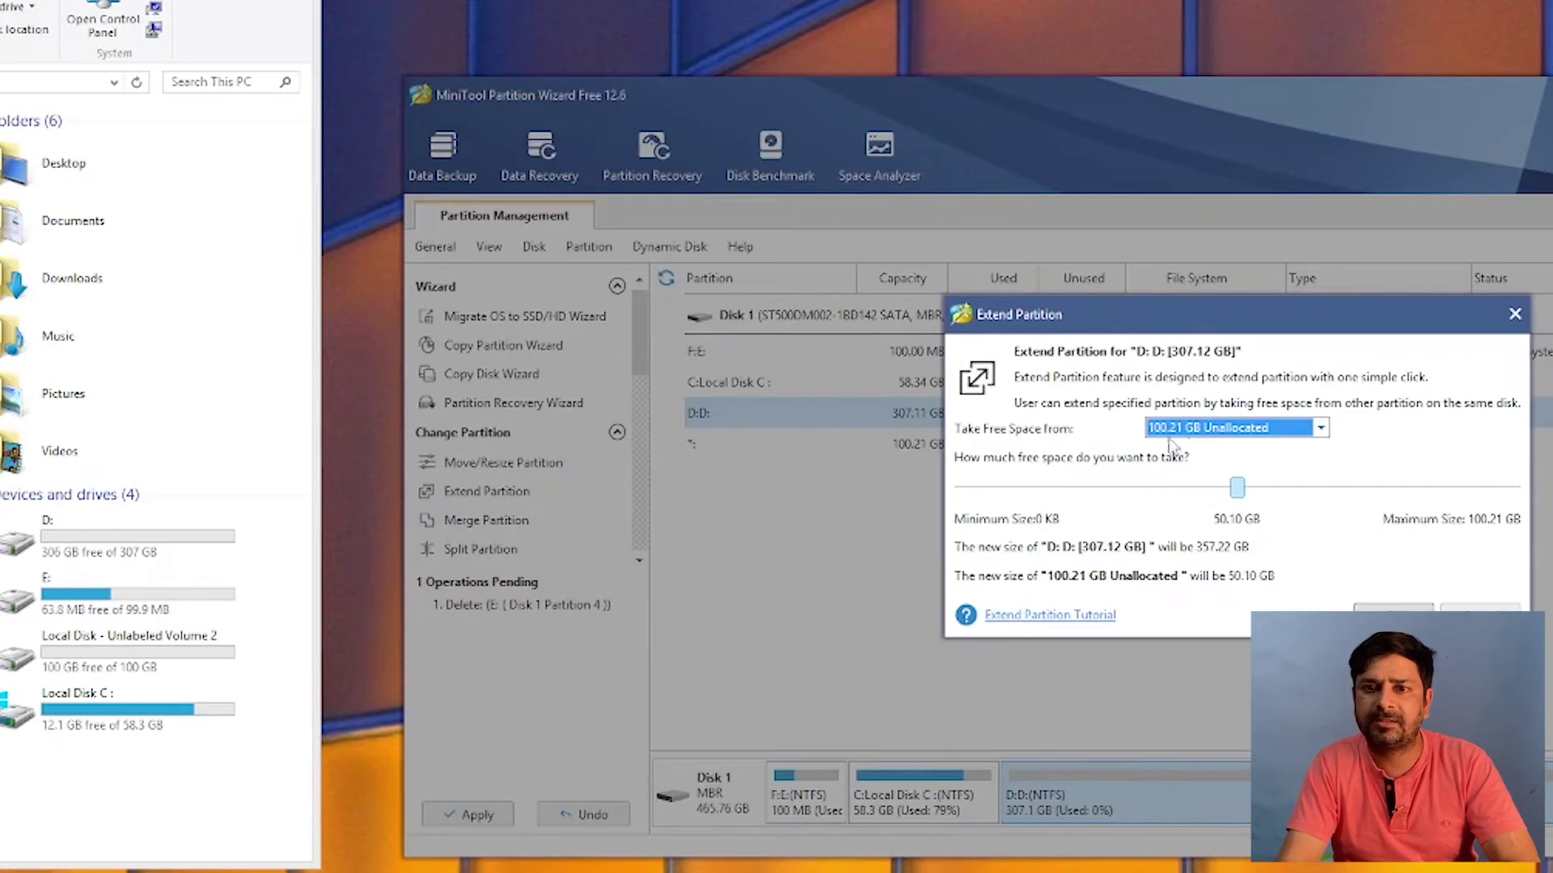
left_click_drag(1186, 334, 905, 473)
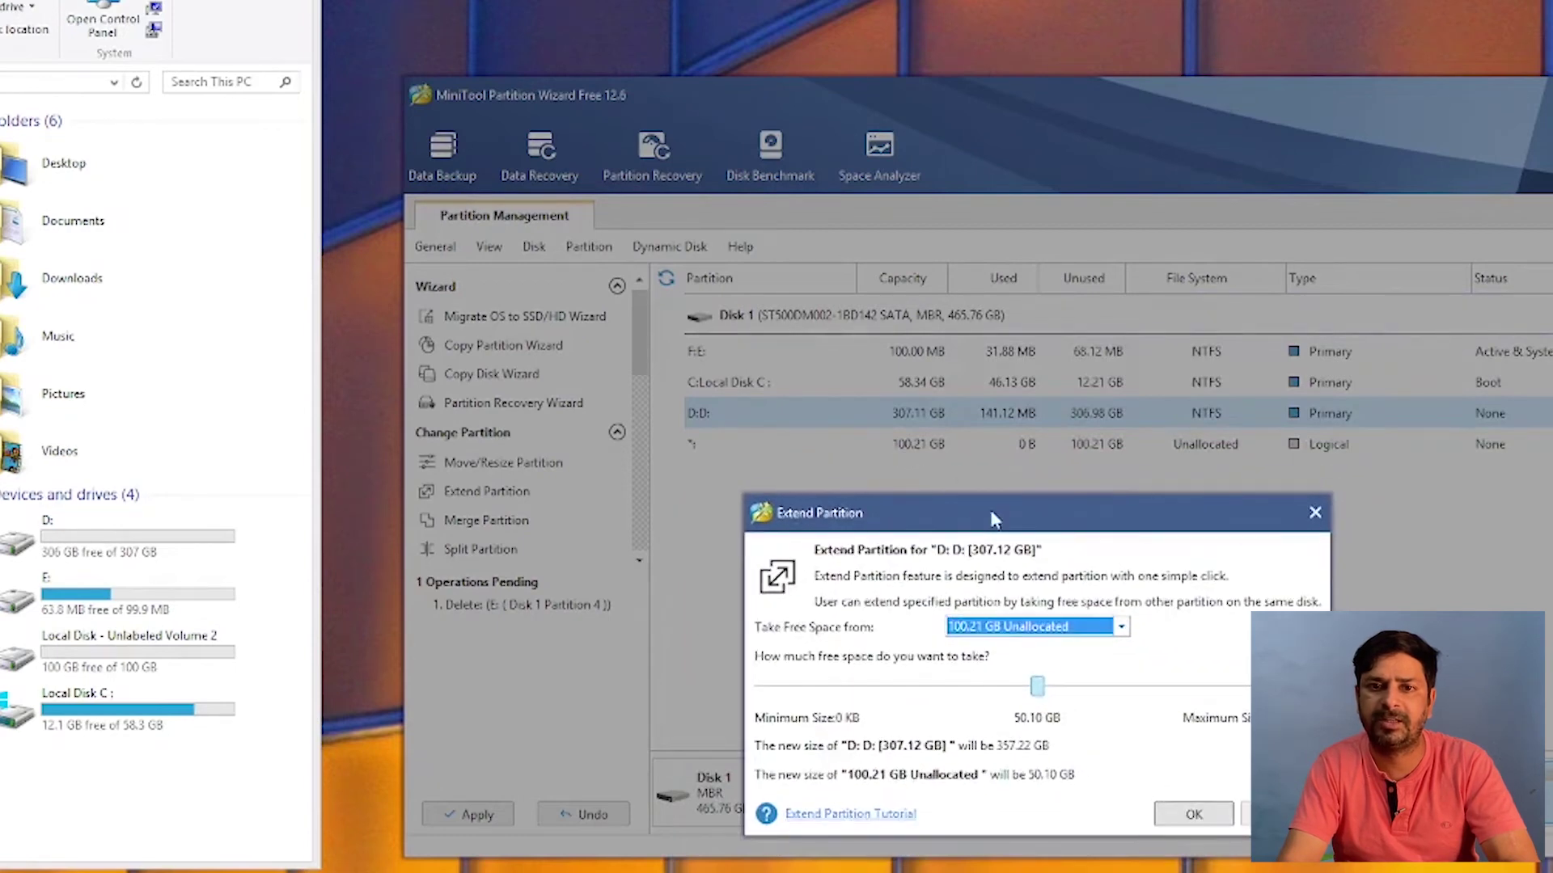
left_click_drag(995, 526, 938, 500)
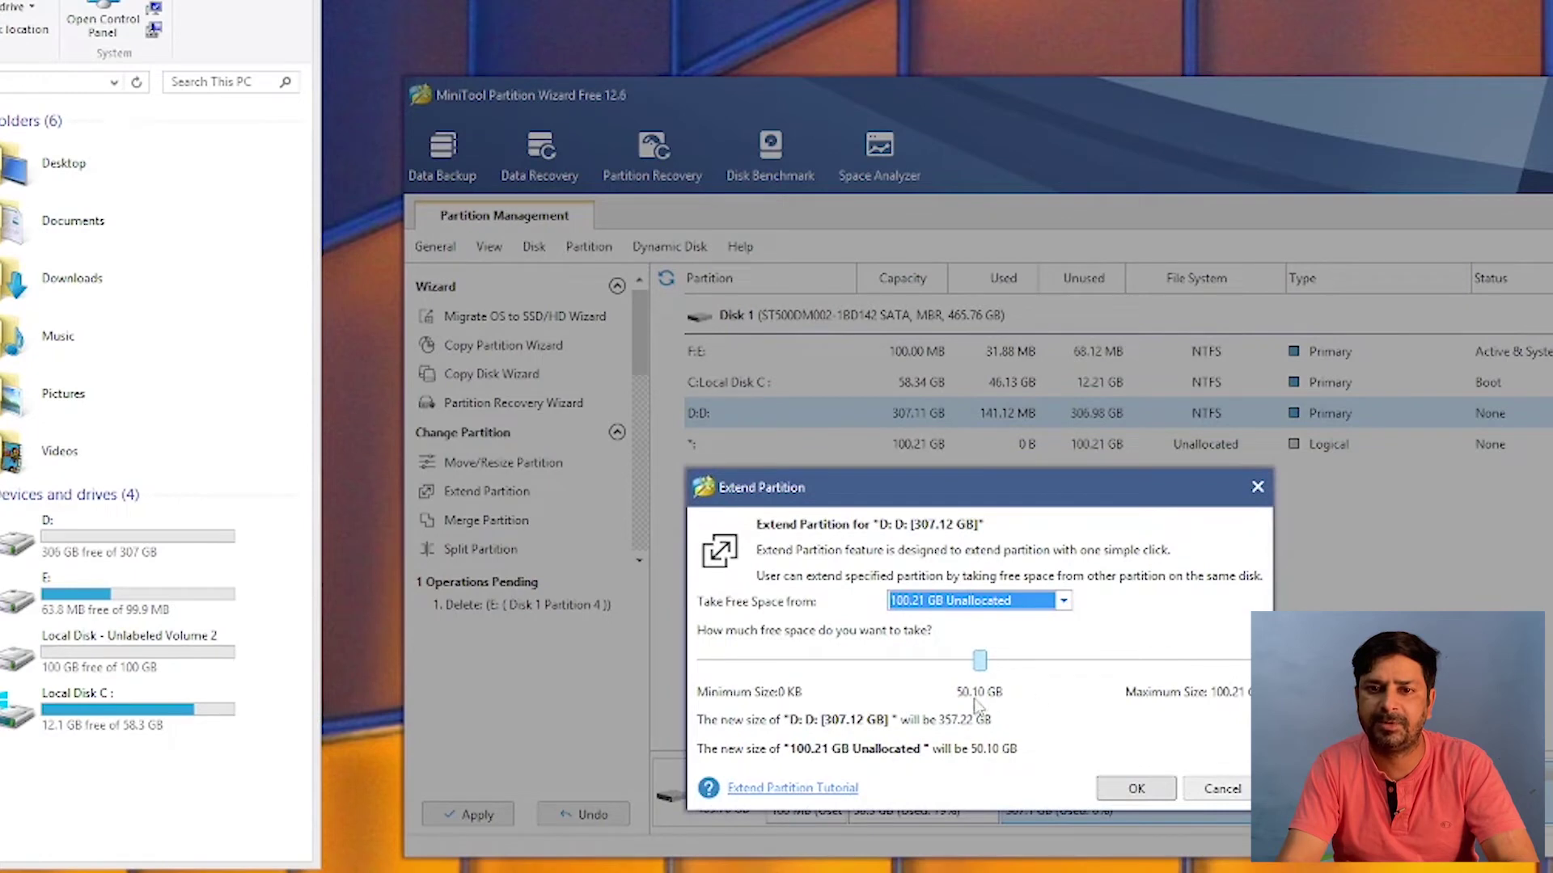
left_click_drag(979, 660, 1249, 661)
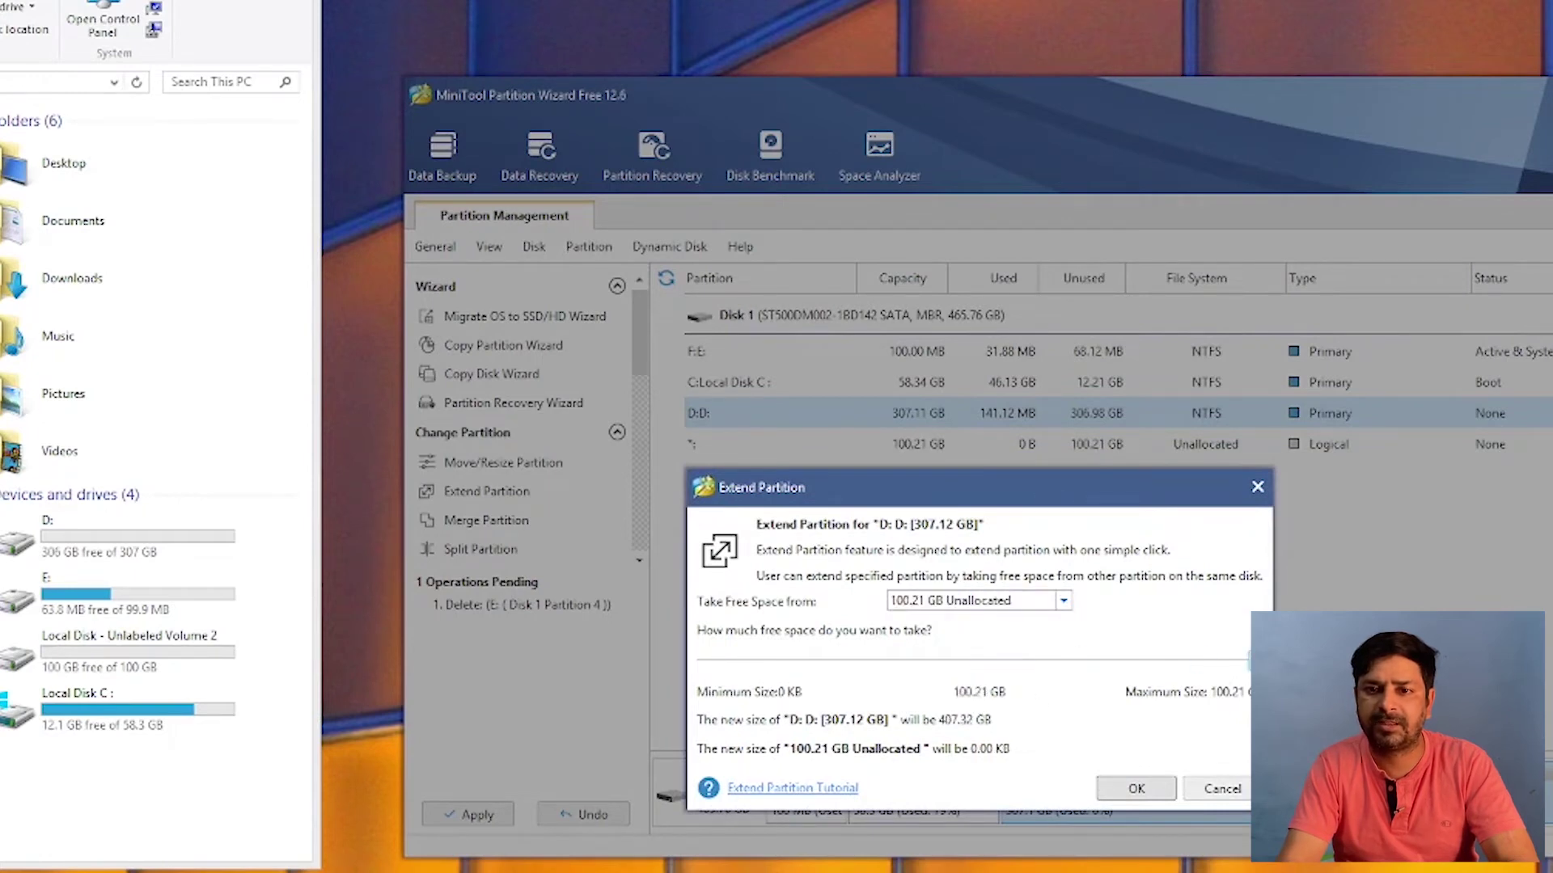
left_click(1130, 790)
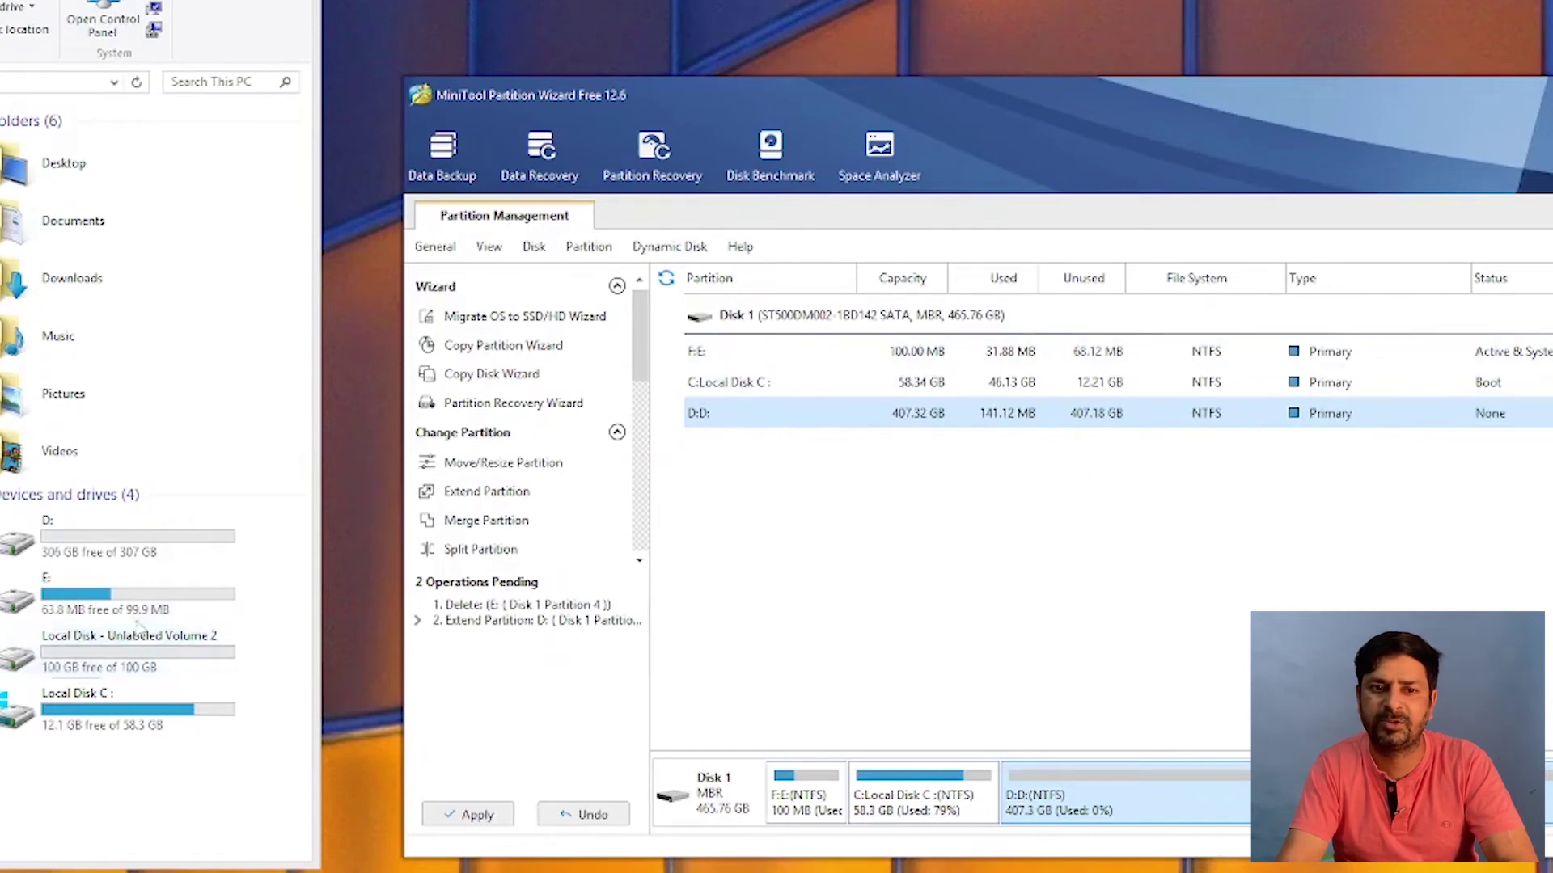
Apply the pending deletion of partition E and the extension of partition D.
left_click(477, 815)
left_click(1184, 524)
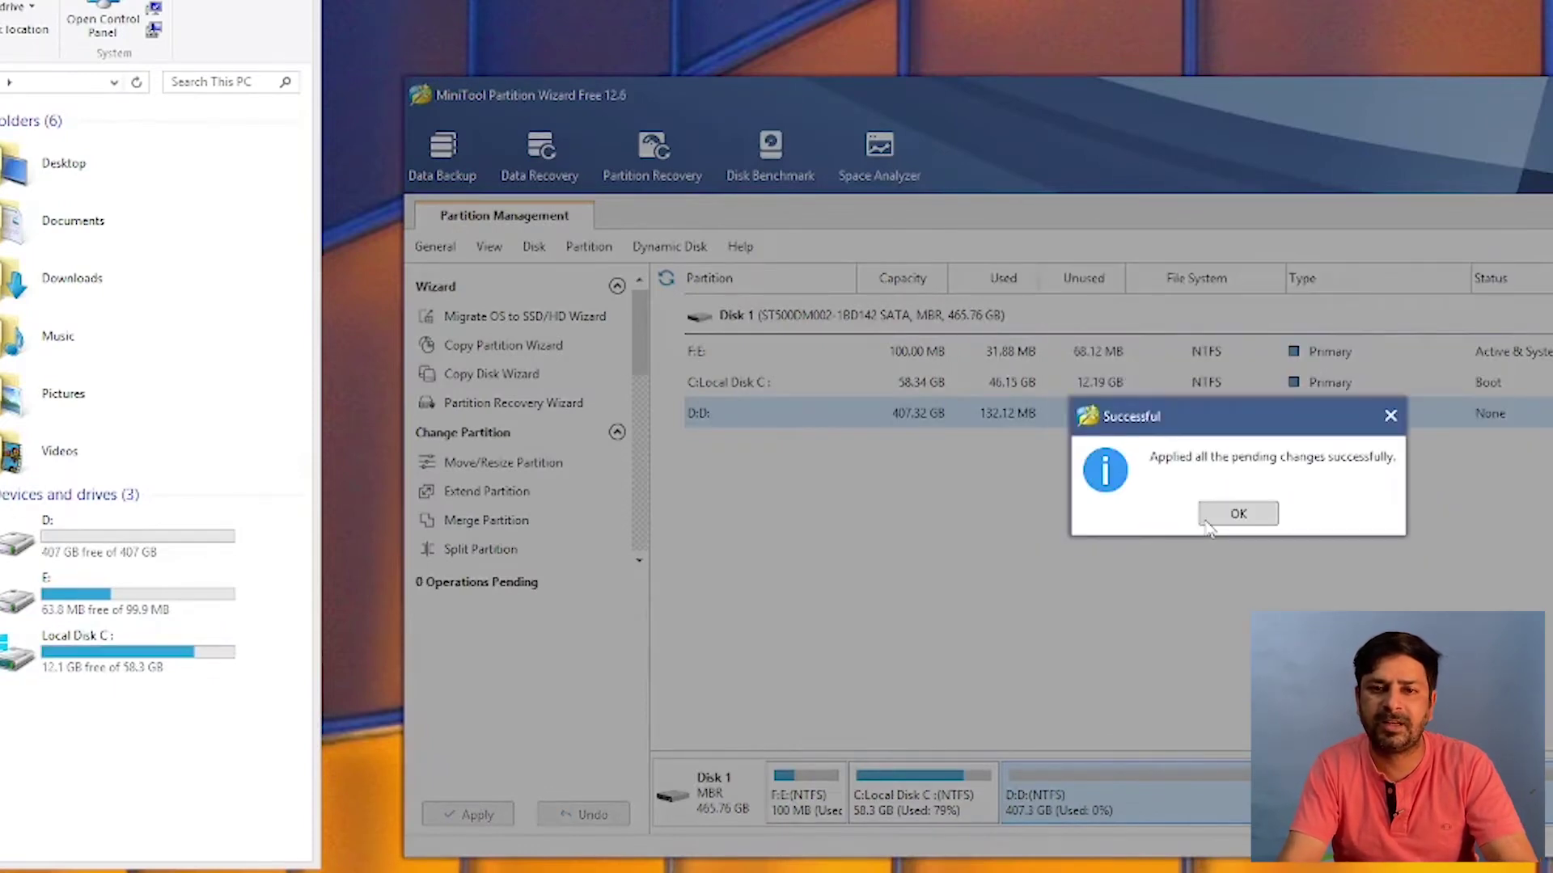
left_click(1237, 514)
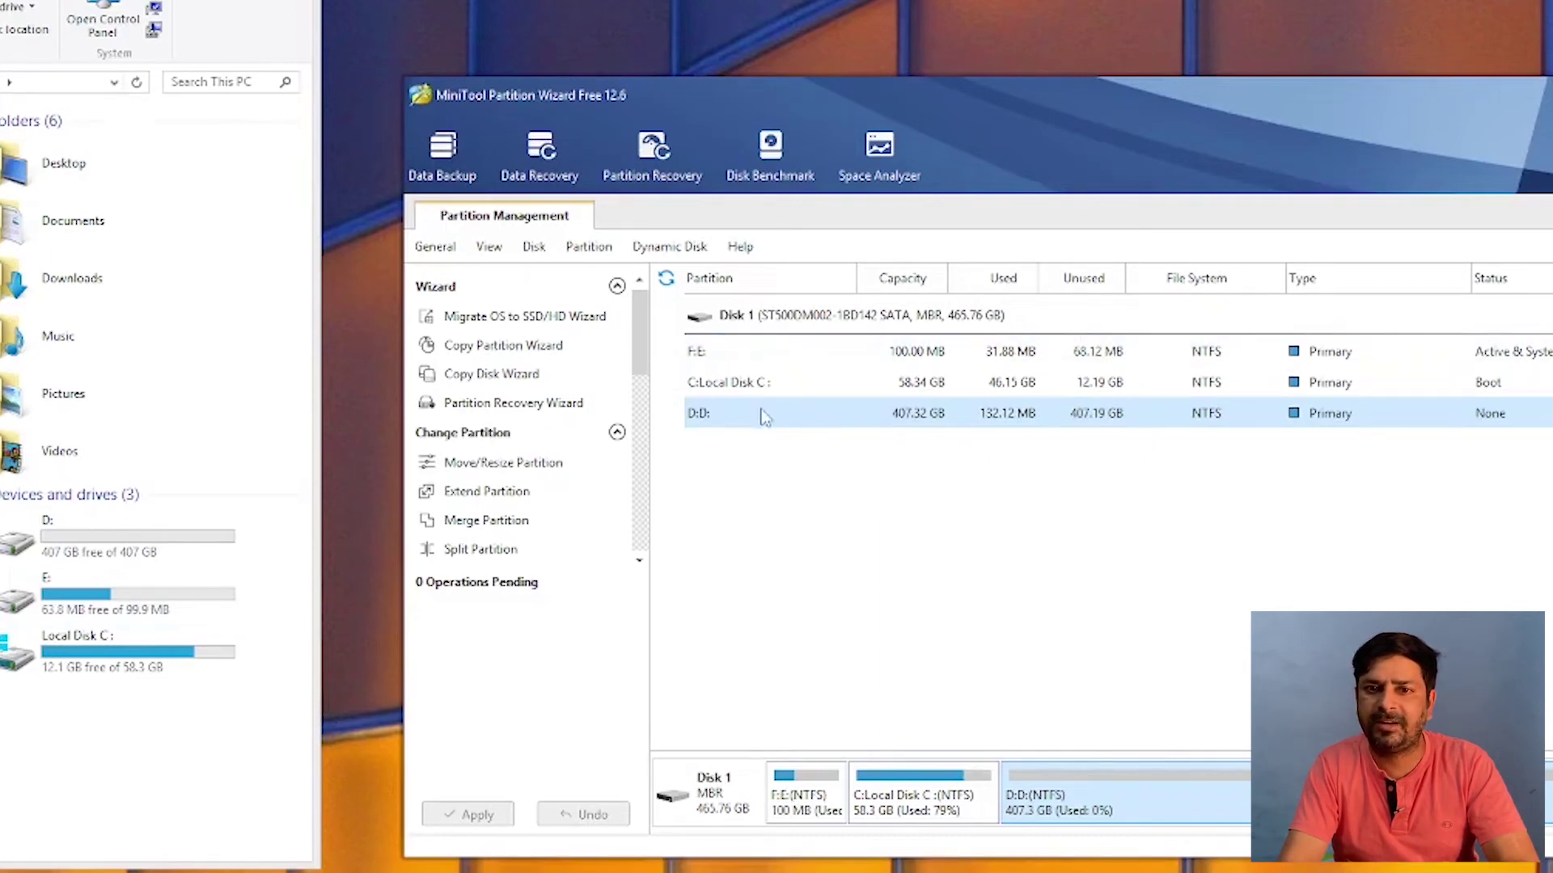
Delete the 407.32 GB partition D as a pending operation.
right_click(919, 424)
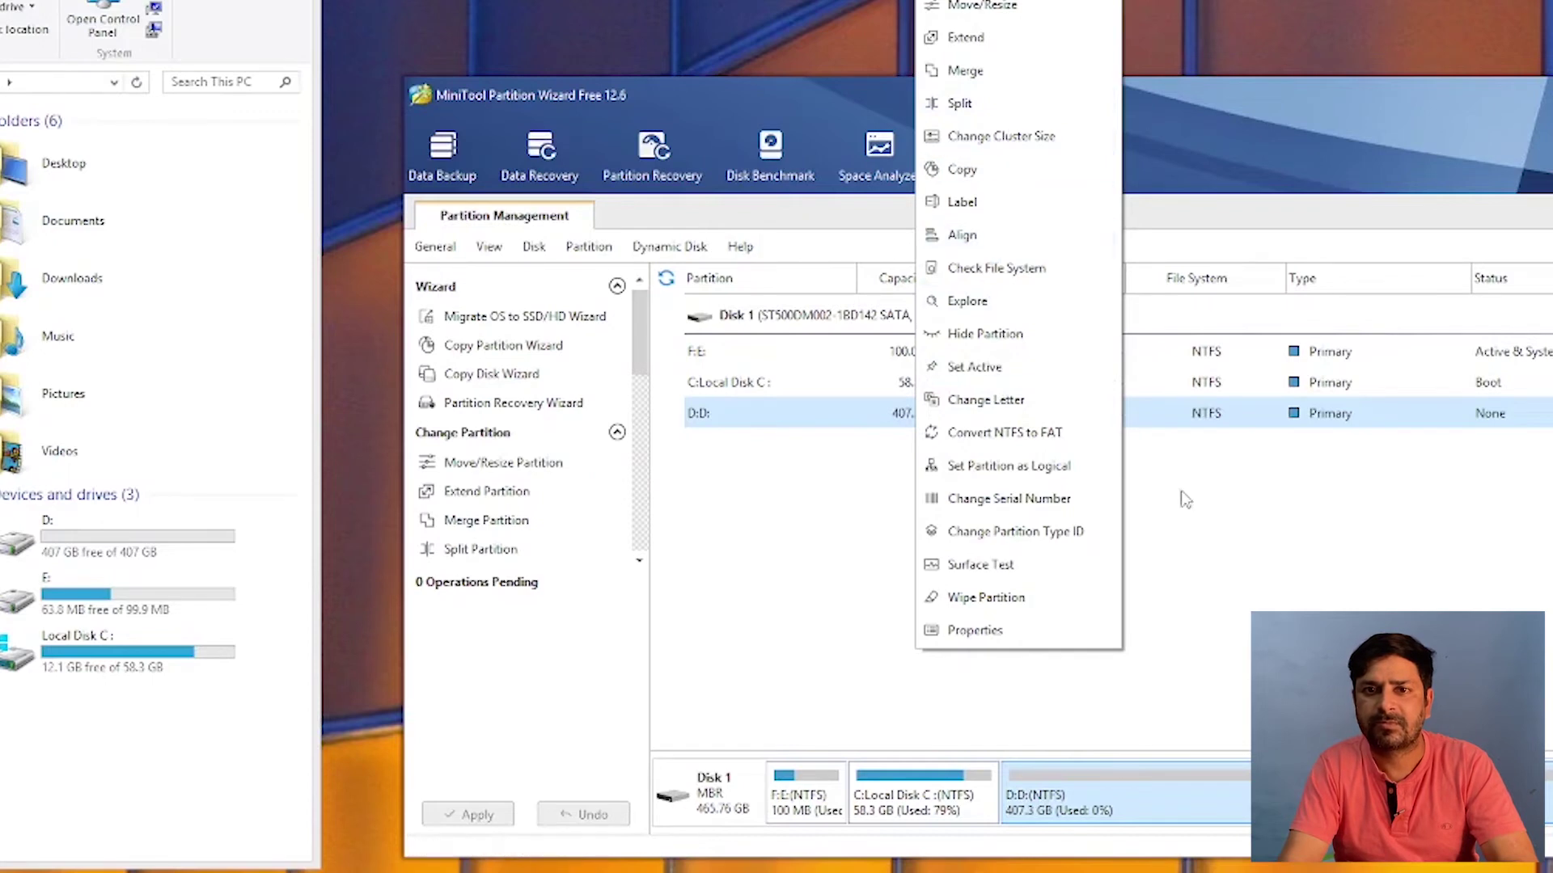
left_click(1084, 449)
right_click(1113, 416)
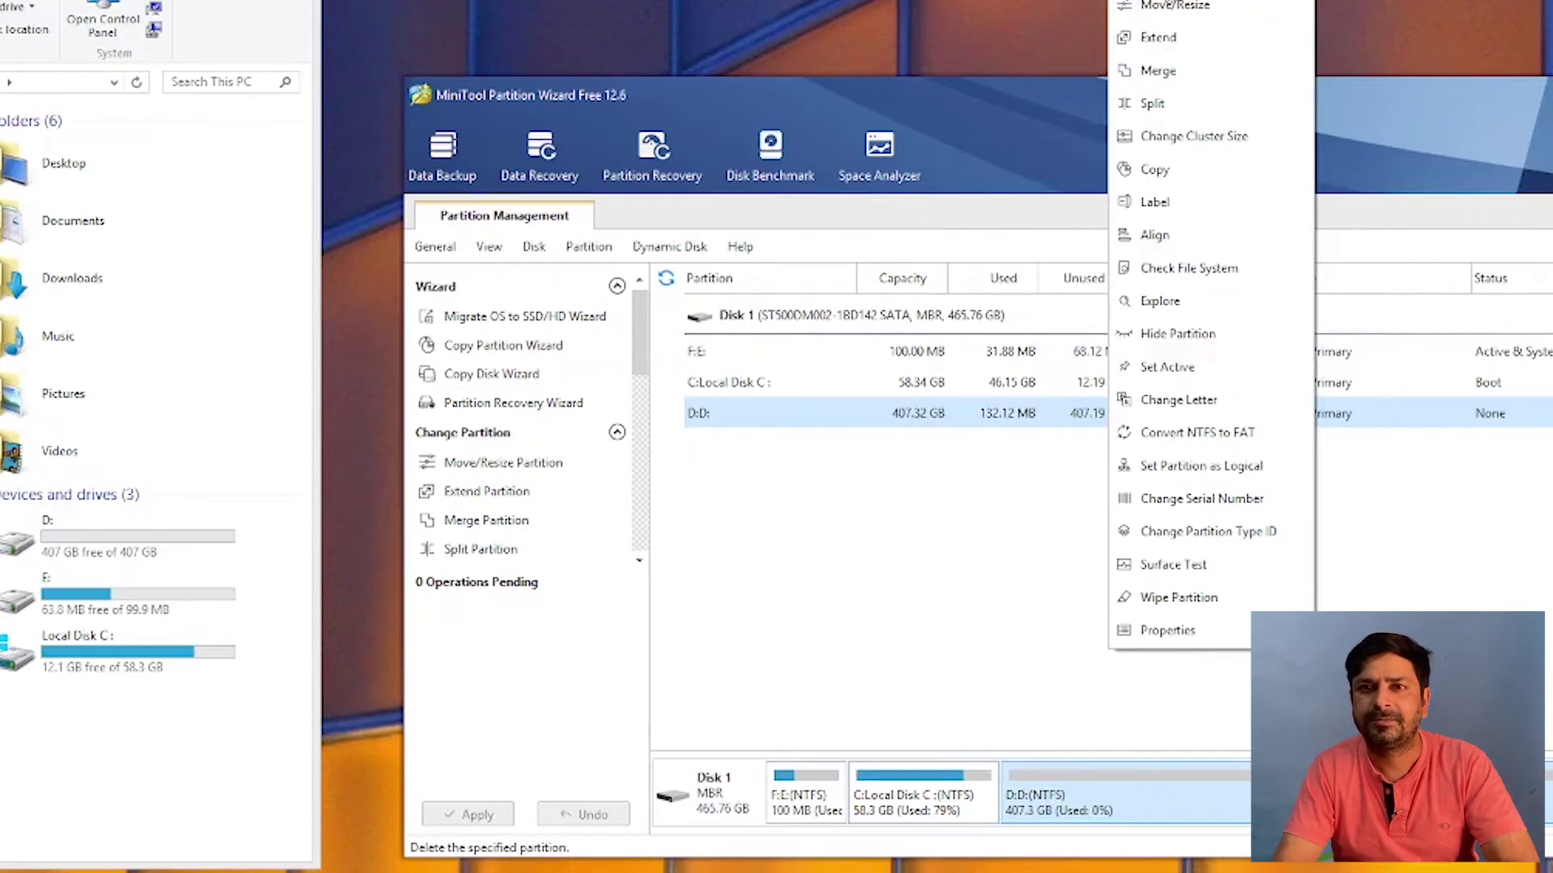
left_click(1164, 0)
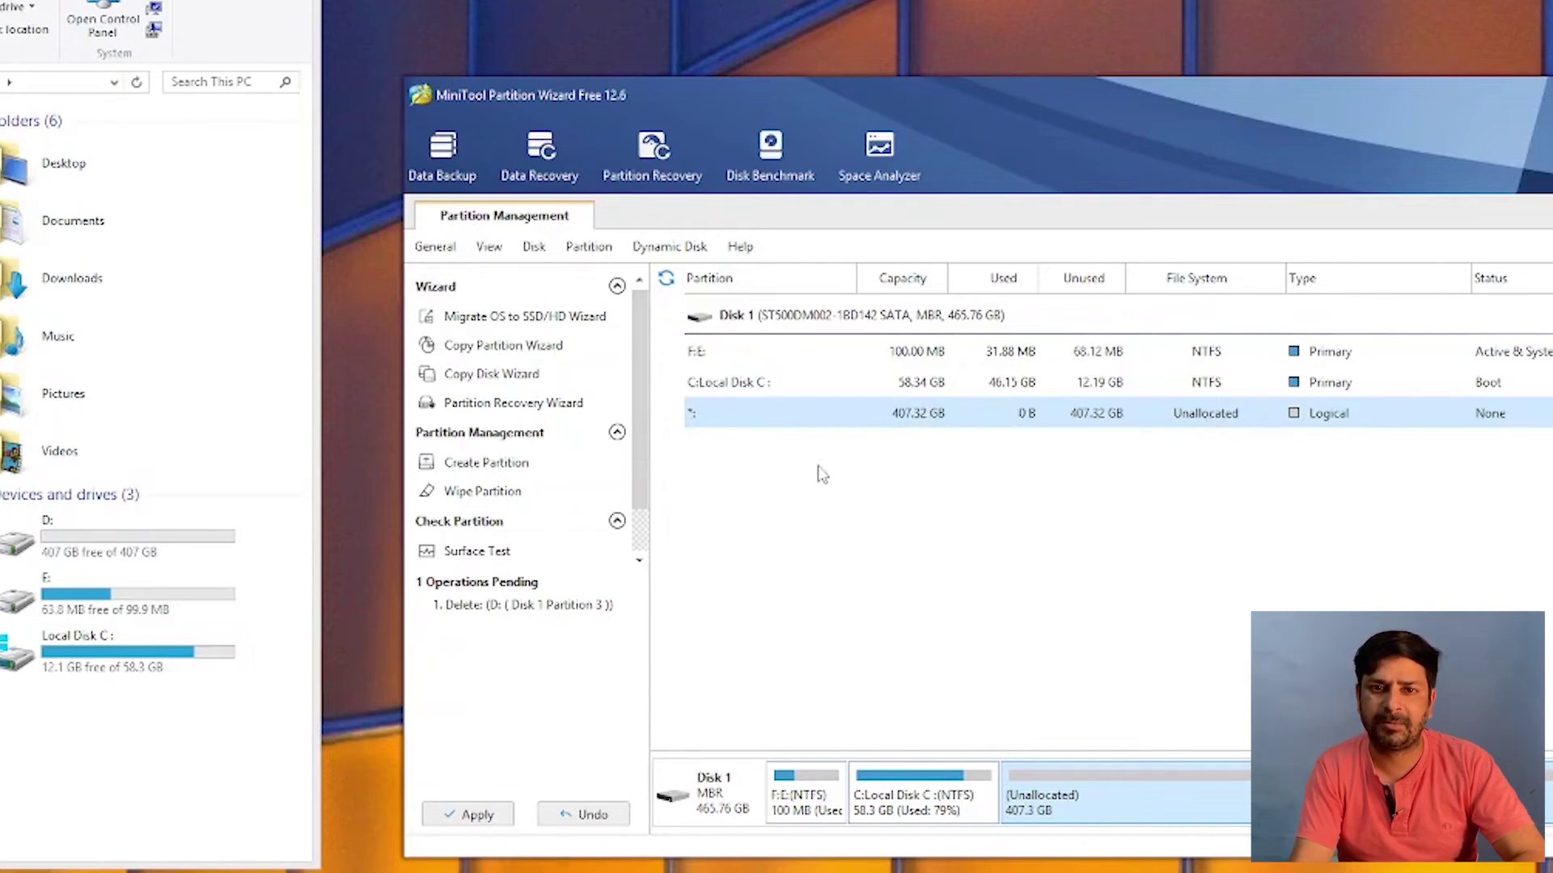
Extend partition C with 205.29 GB of the unallocated space, for a new size of 263.63 GB.
left_click(946, 383)
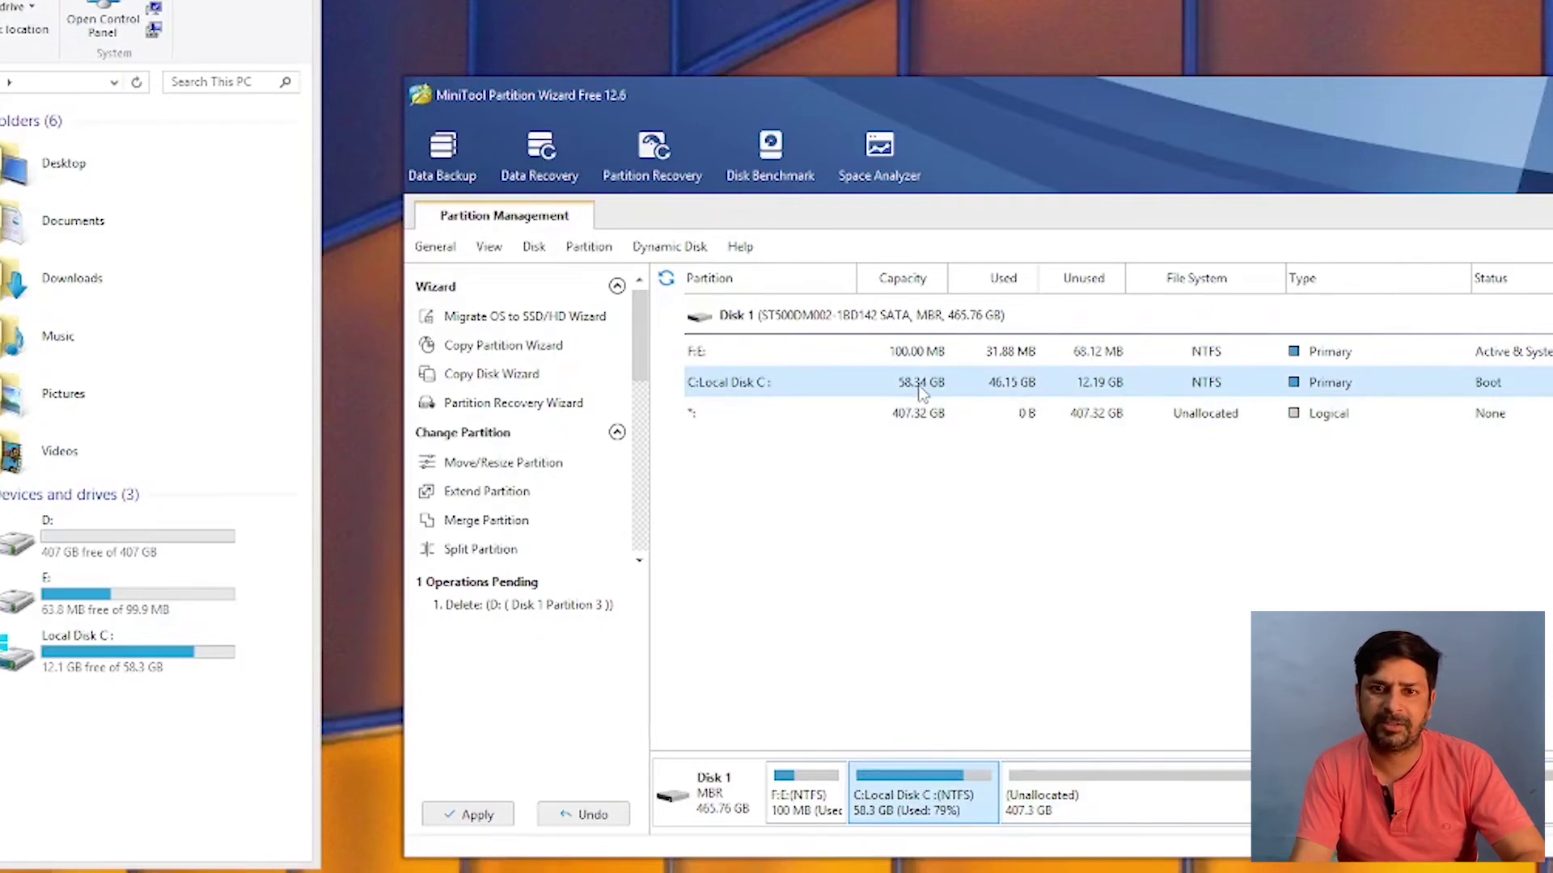
right_click(920, 392)
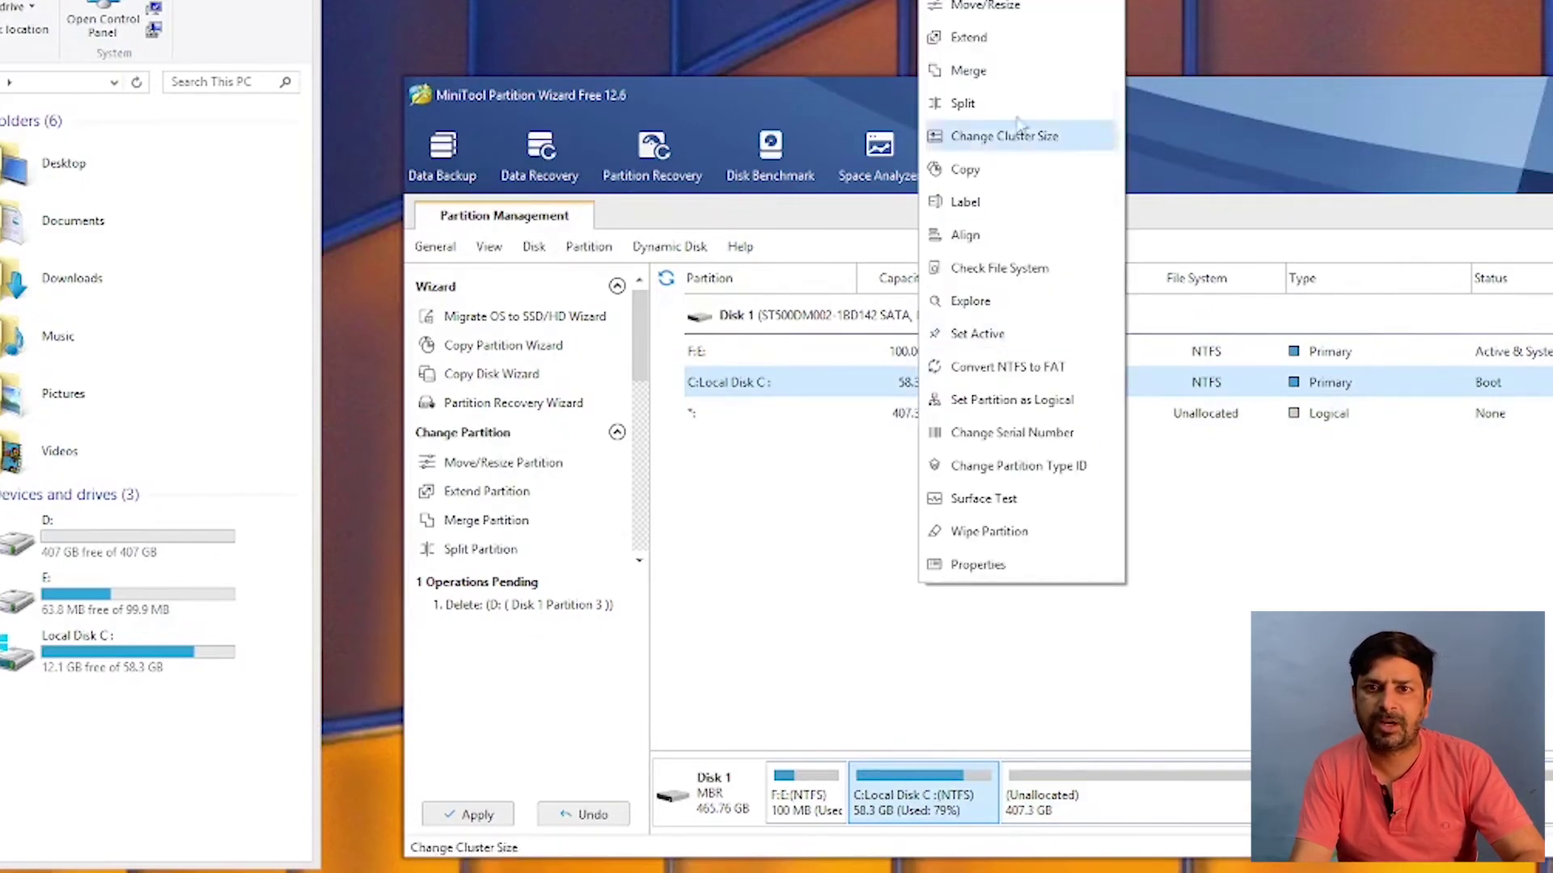
left_click(1223, 288)
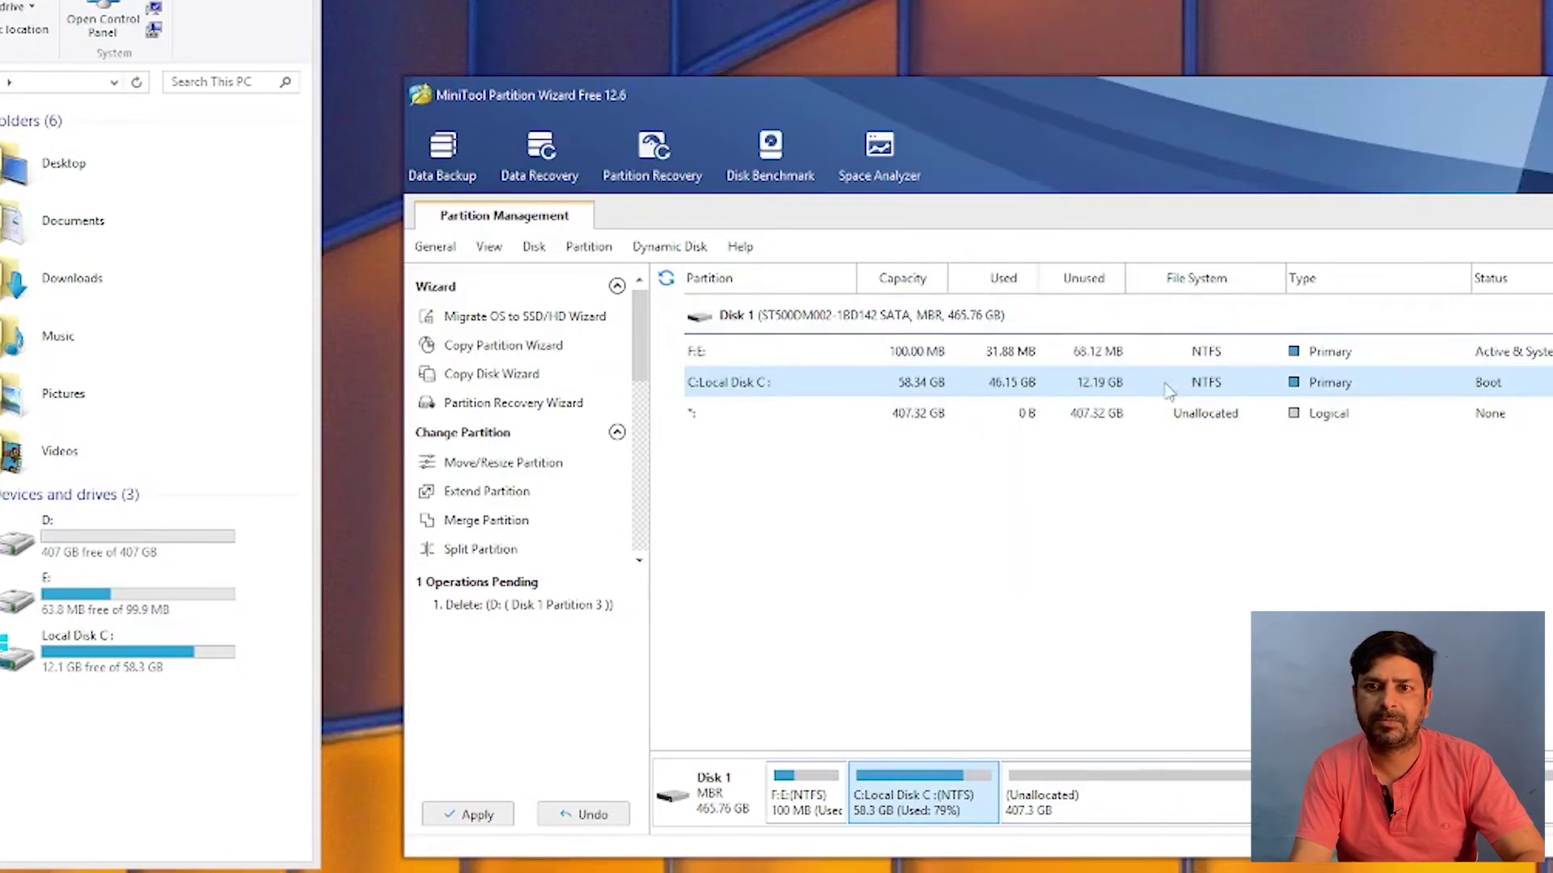
right_click(1165, 382)
left_click(1231, 42)
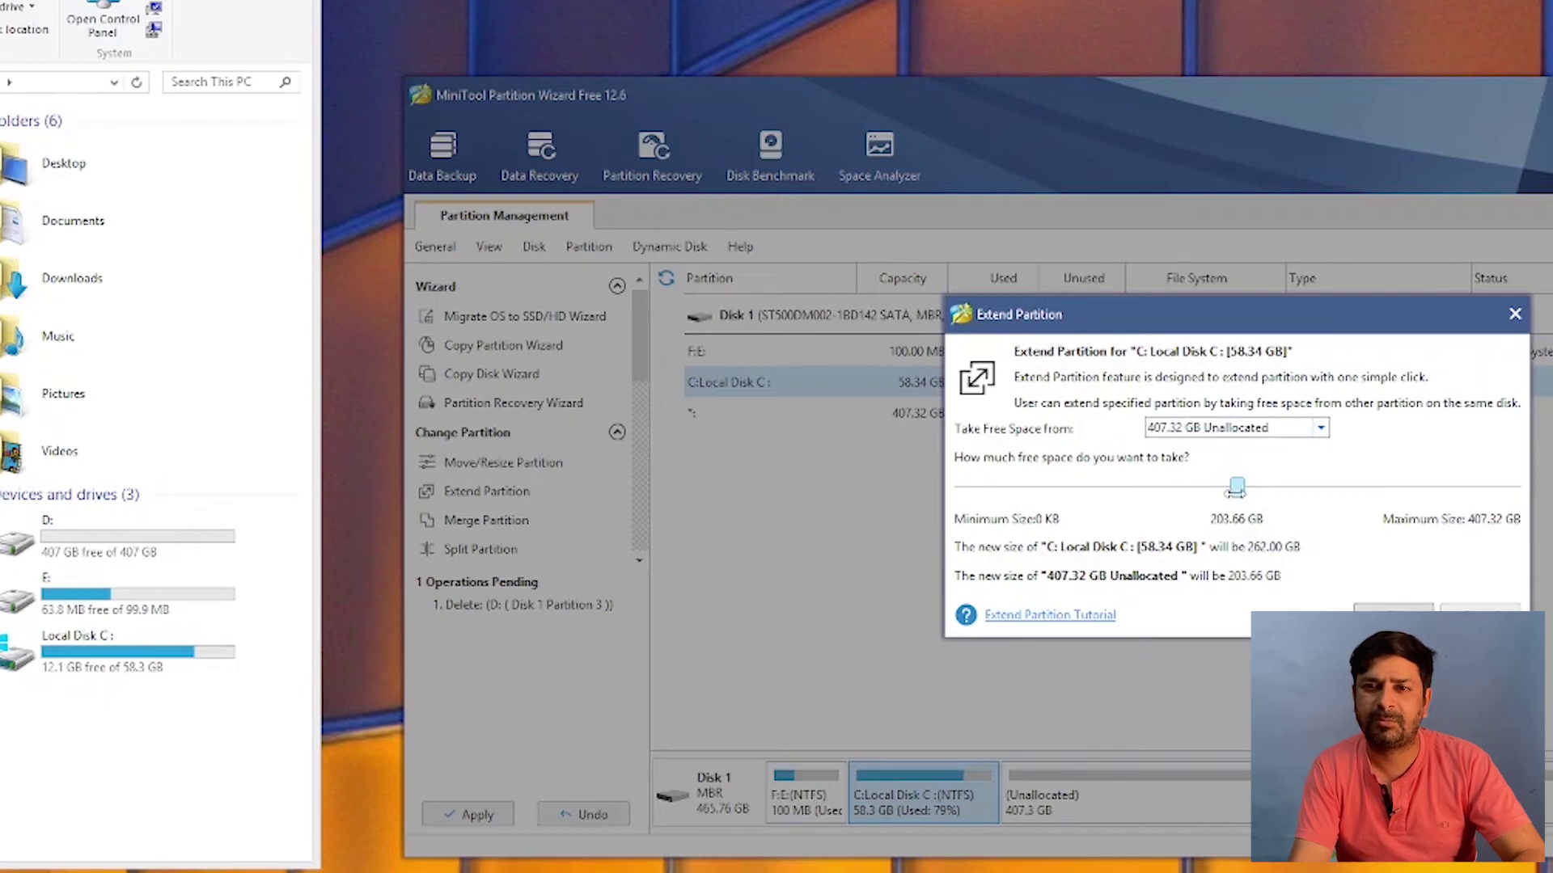
mouse_move(1236, 487)
left_mouse_down()
mouse_move(1512, 488)
mouse_move(1237, 489)
left_mouse_up()
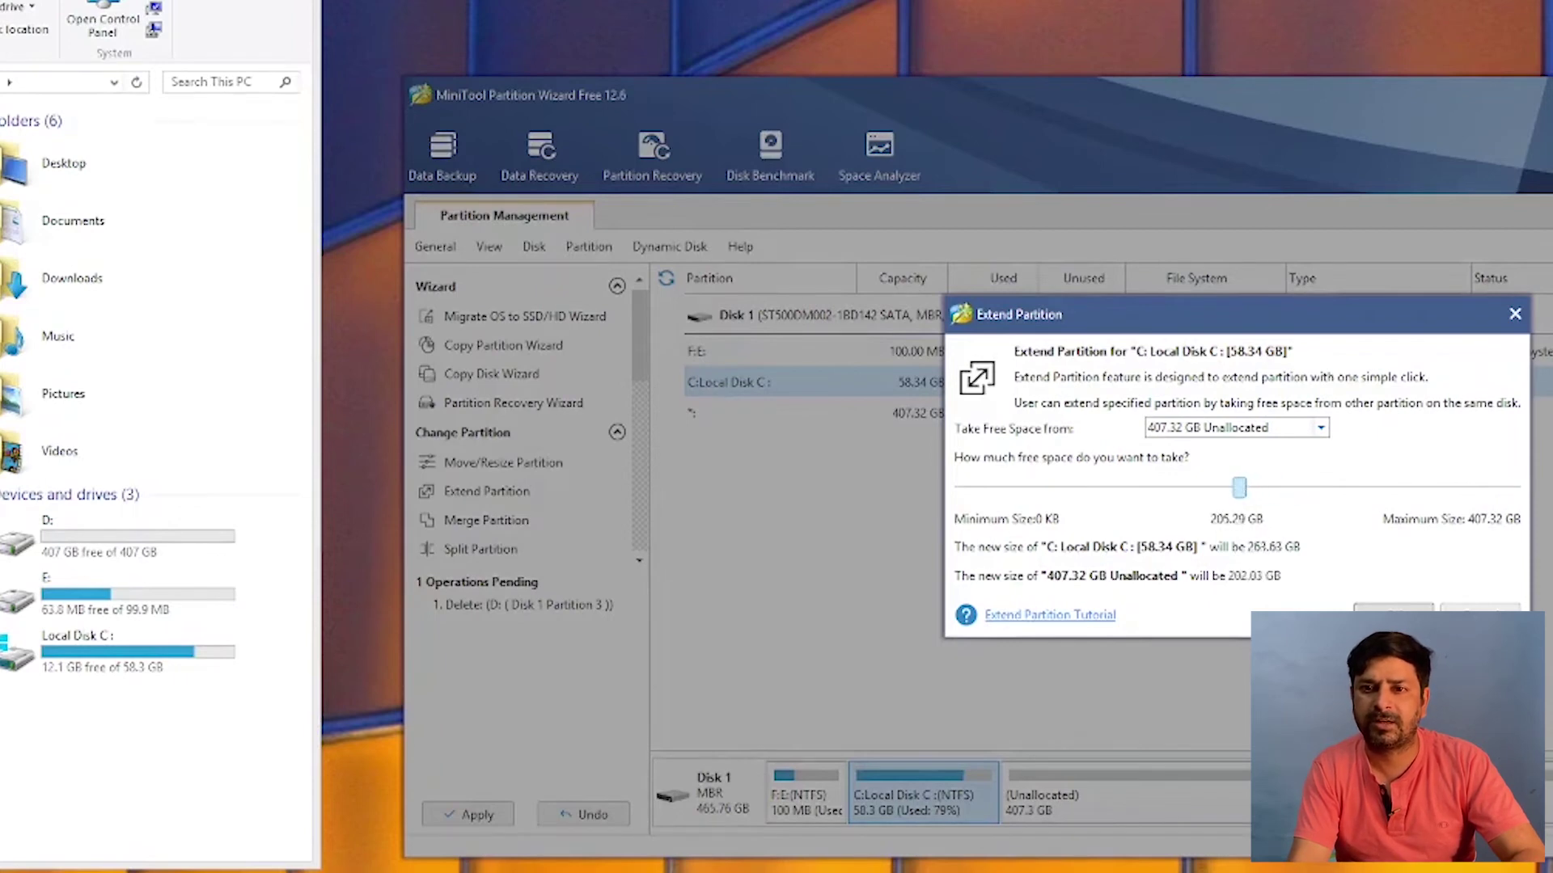
key("Return")
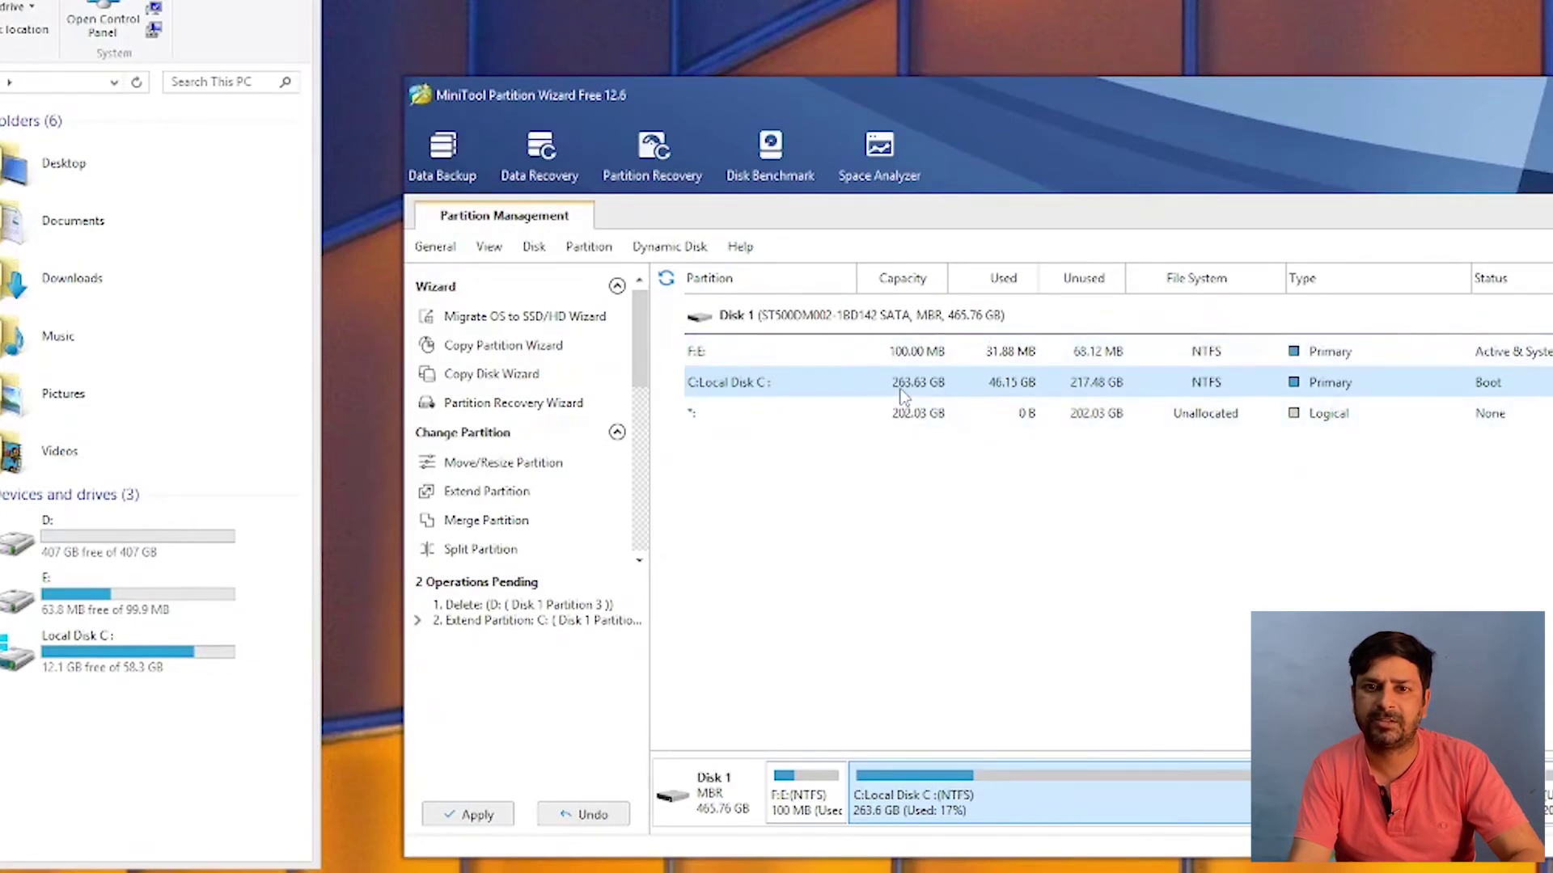
Apply the pending deletion of D and extension of C, and check drive C in File Explorer.
left_click(493, 817)
left_click(1178, 529)
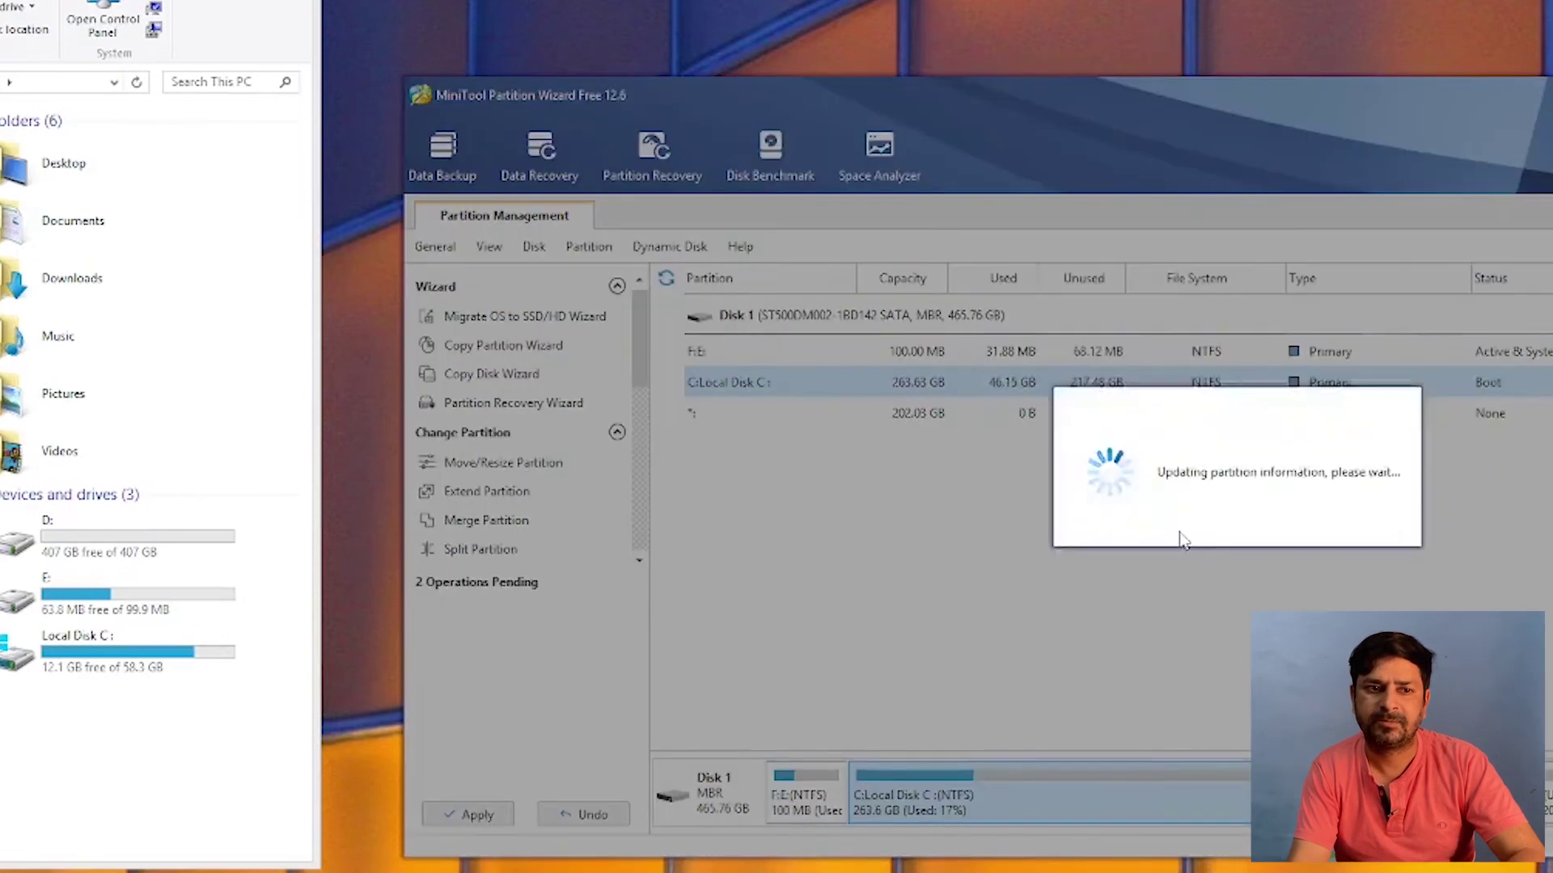
left_click(1234, 513)
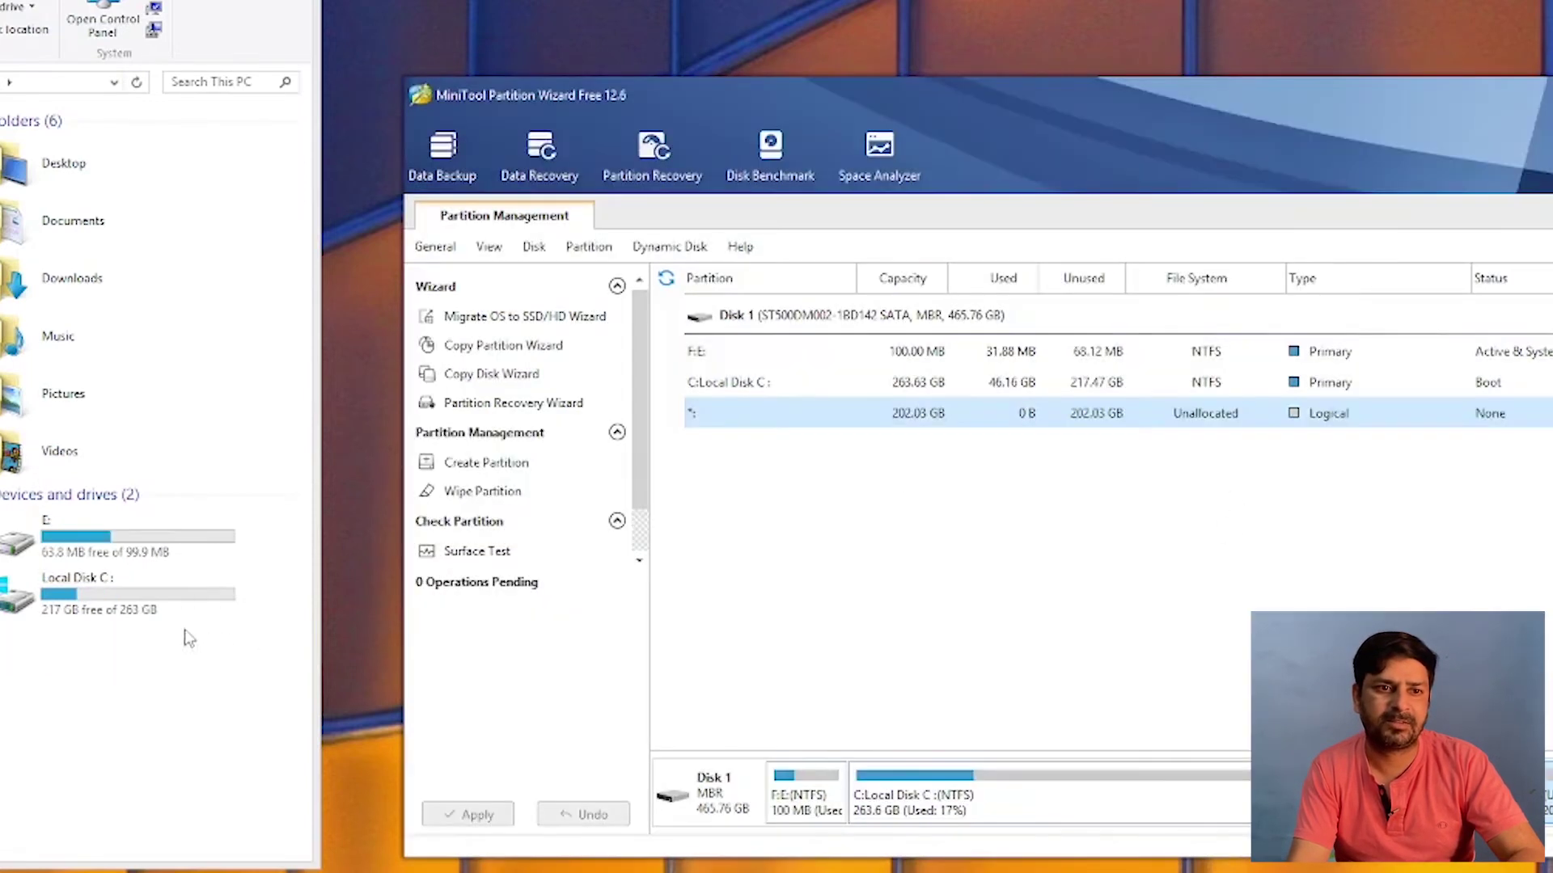
left_click(89, 607)
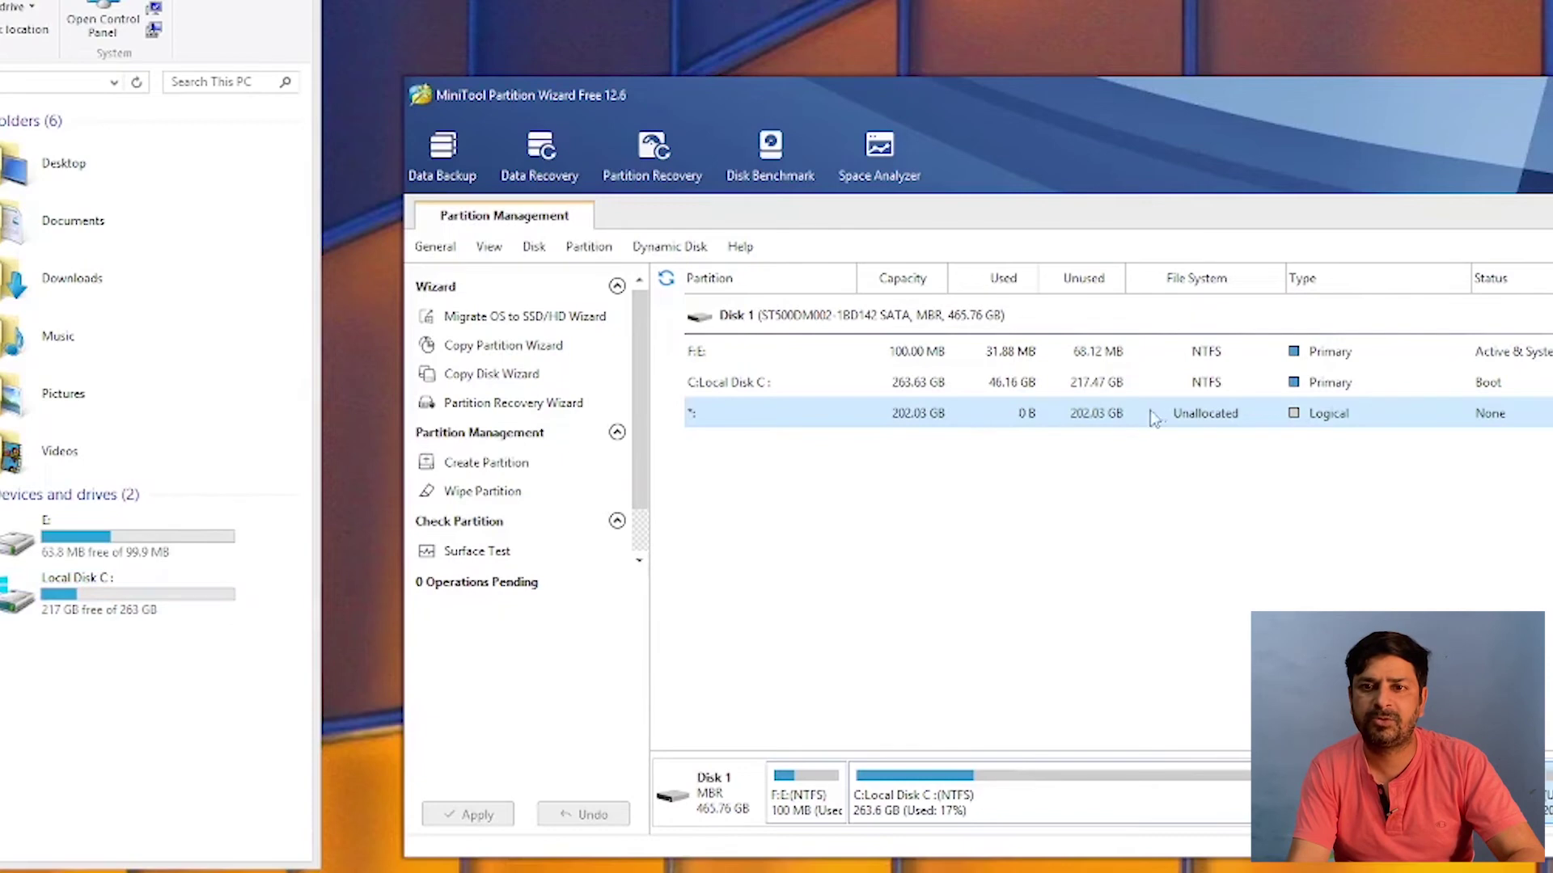
Create a primary NTFS partition with drive letter D from all 202.03 GB of the unallocated space.
right_click(1082, 424)
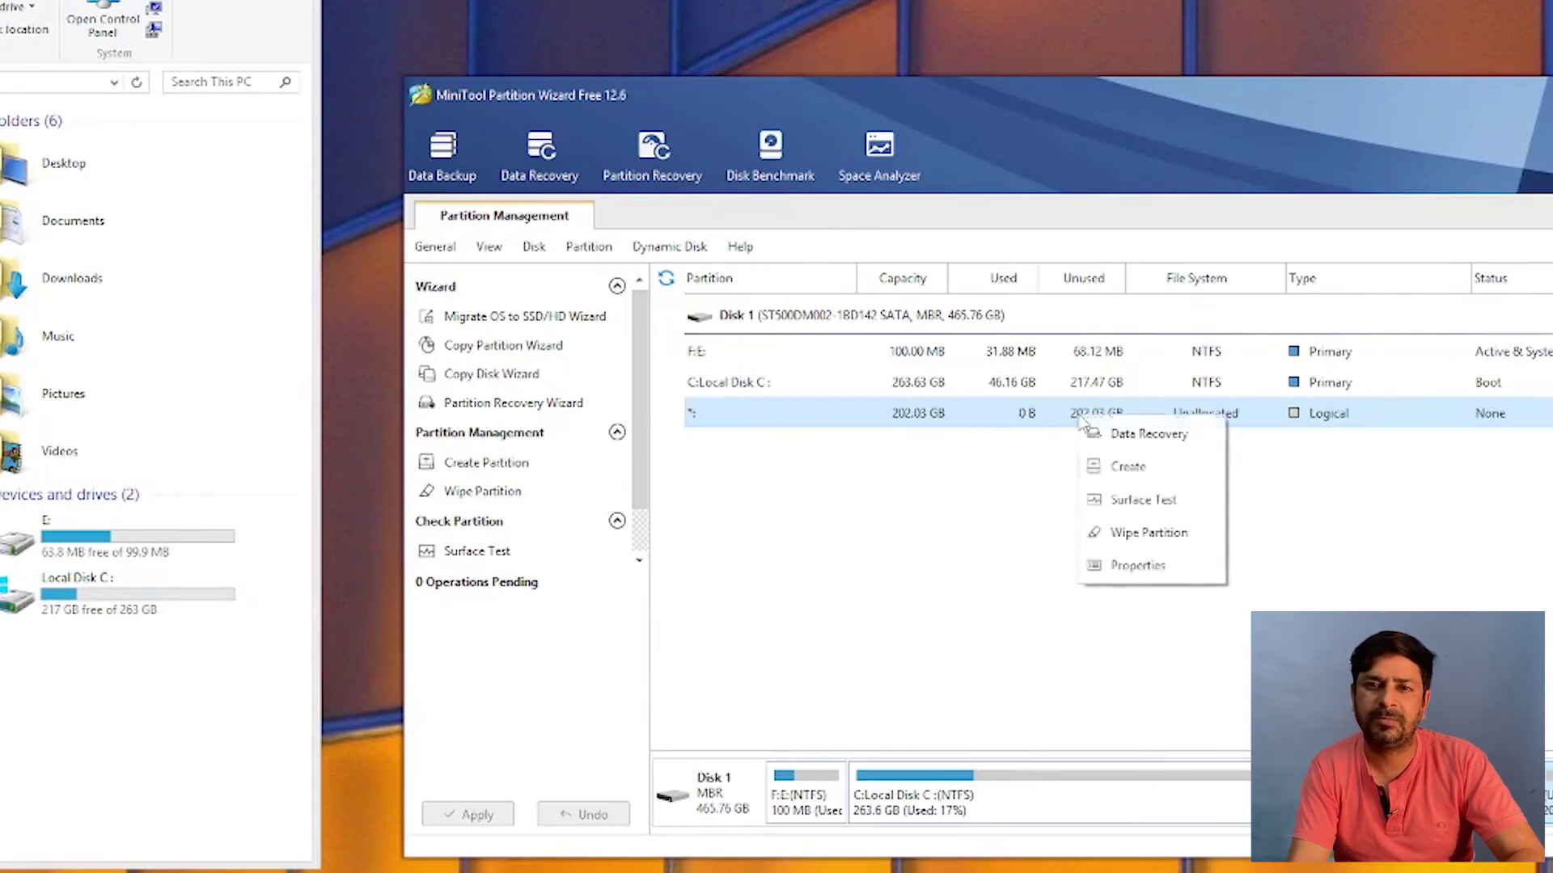
left_click(1146, 464)
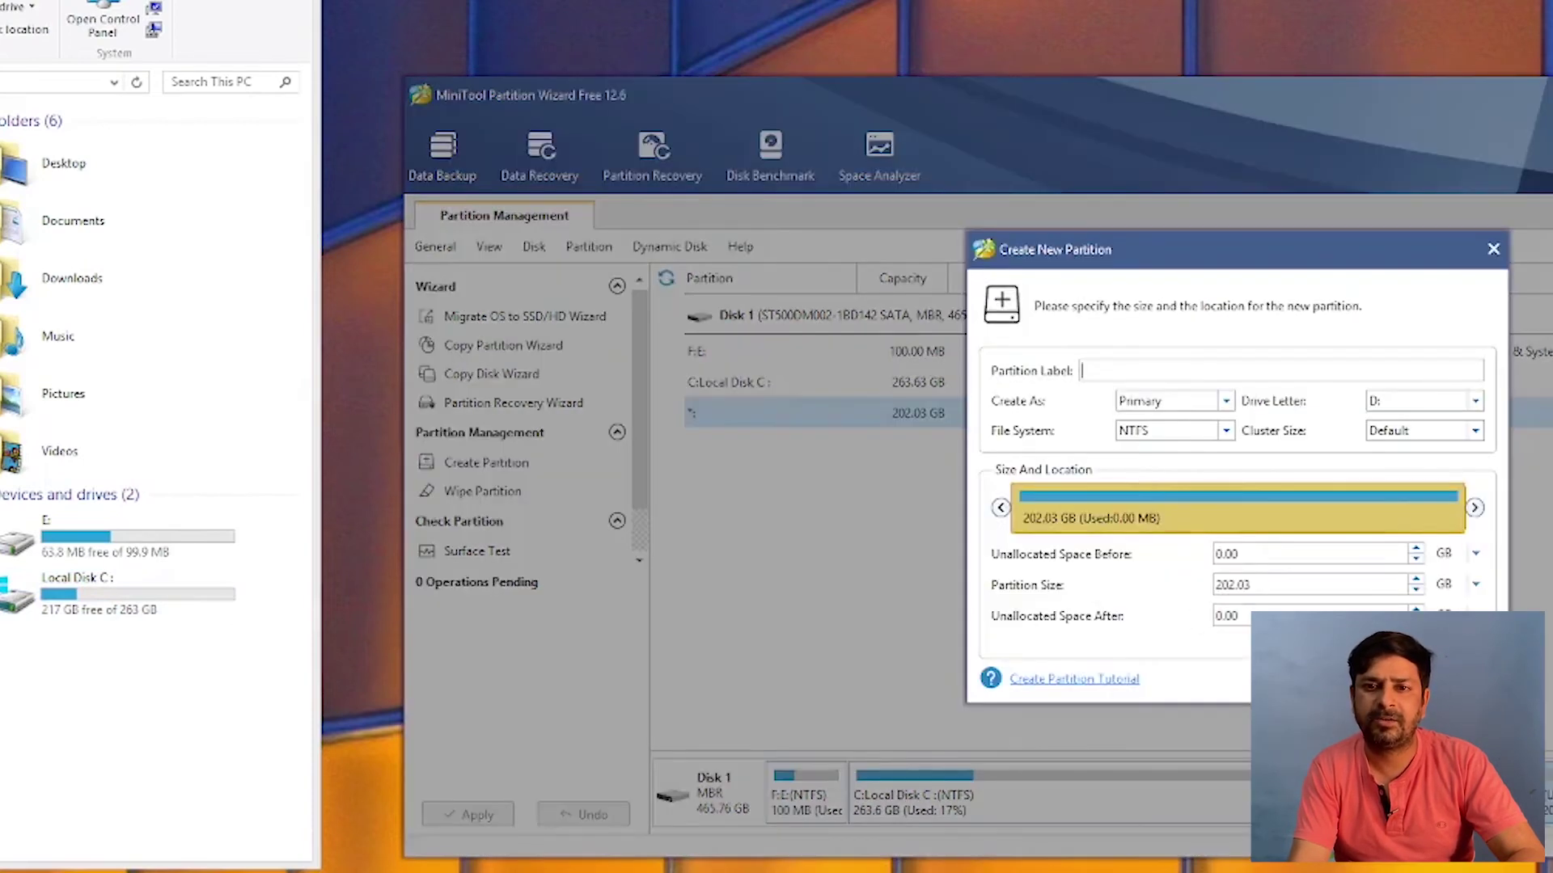
left_click(1367, 680)
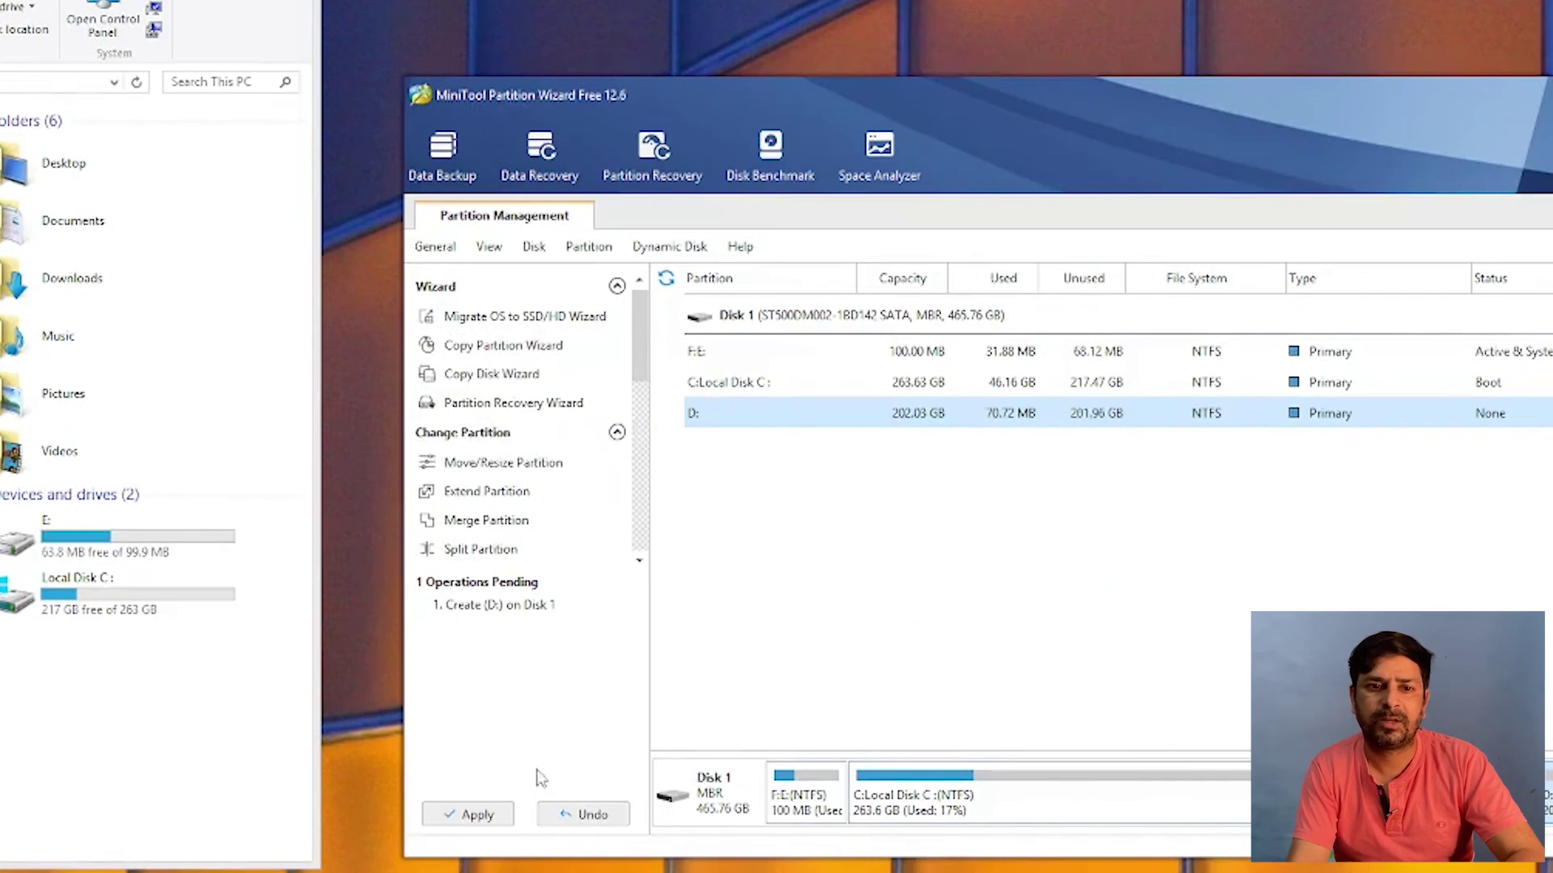
Apply the pending creation of partition D.
left_click(476, 814)
left_click(1196, 530)
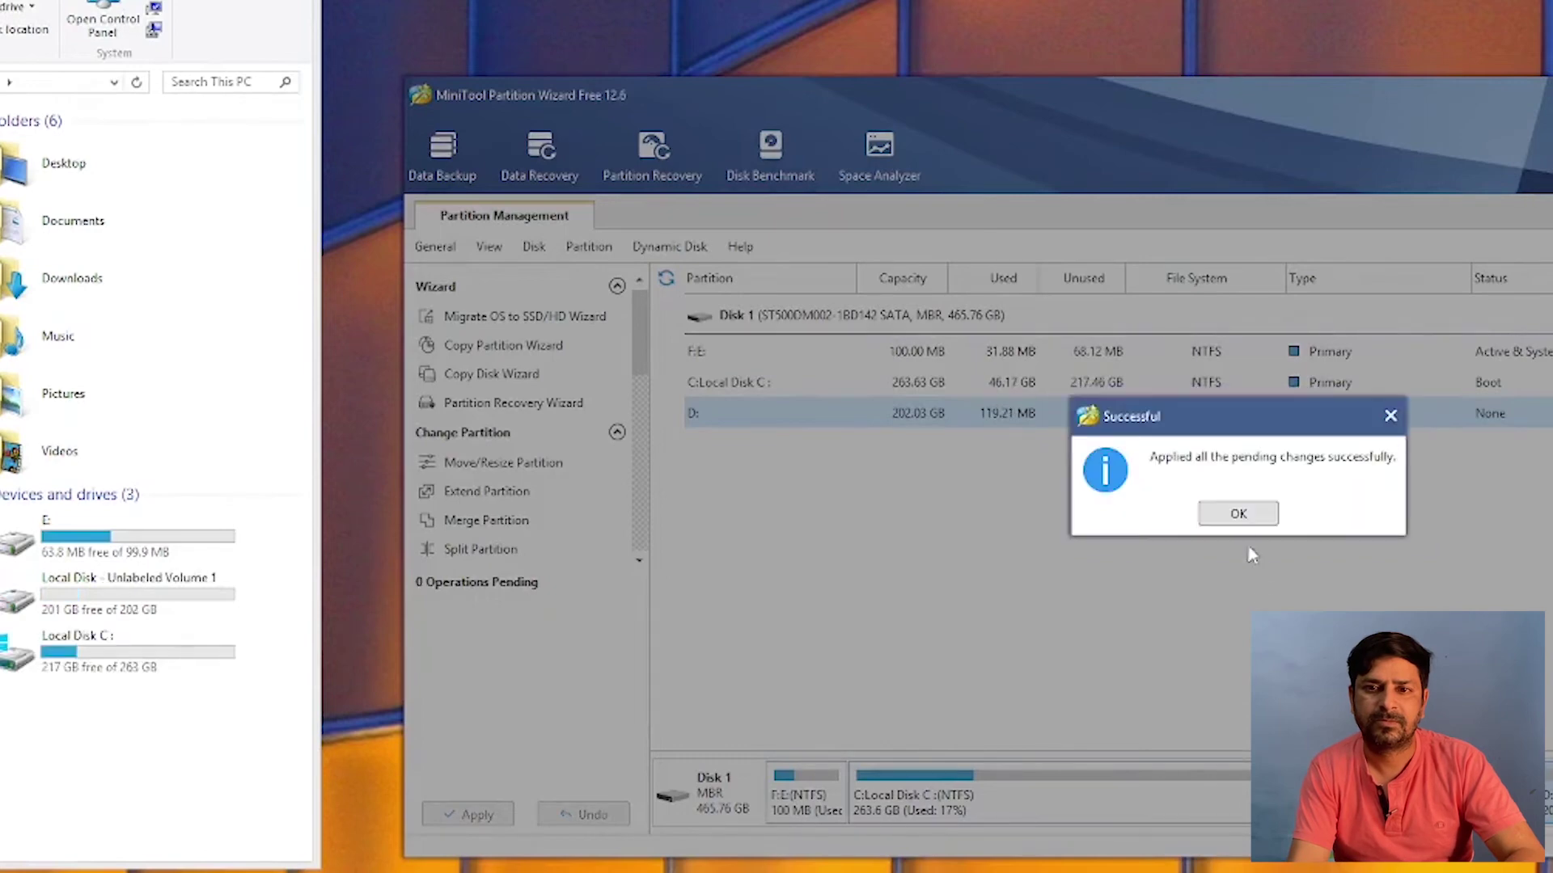
left_click(1238, 515)
Compare the capacities of drive C and the new volume in File Explorer with the partition list.
left_click(105, 662)
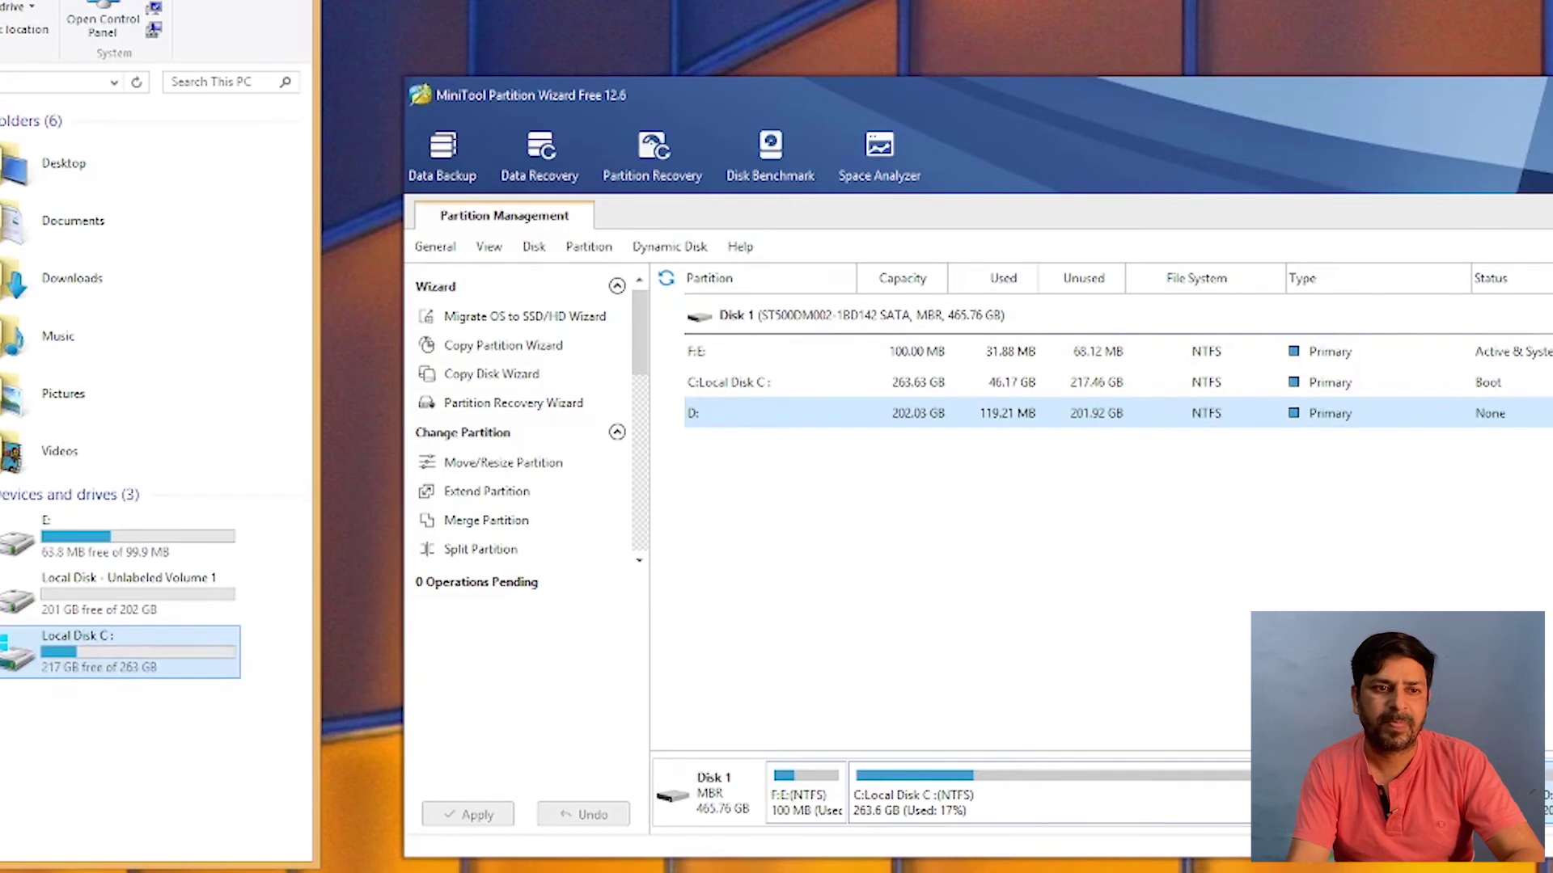
left_click(121, 602)
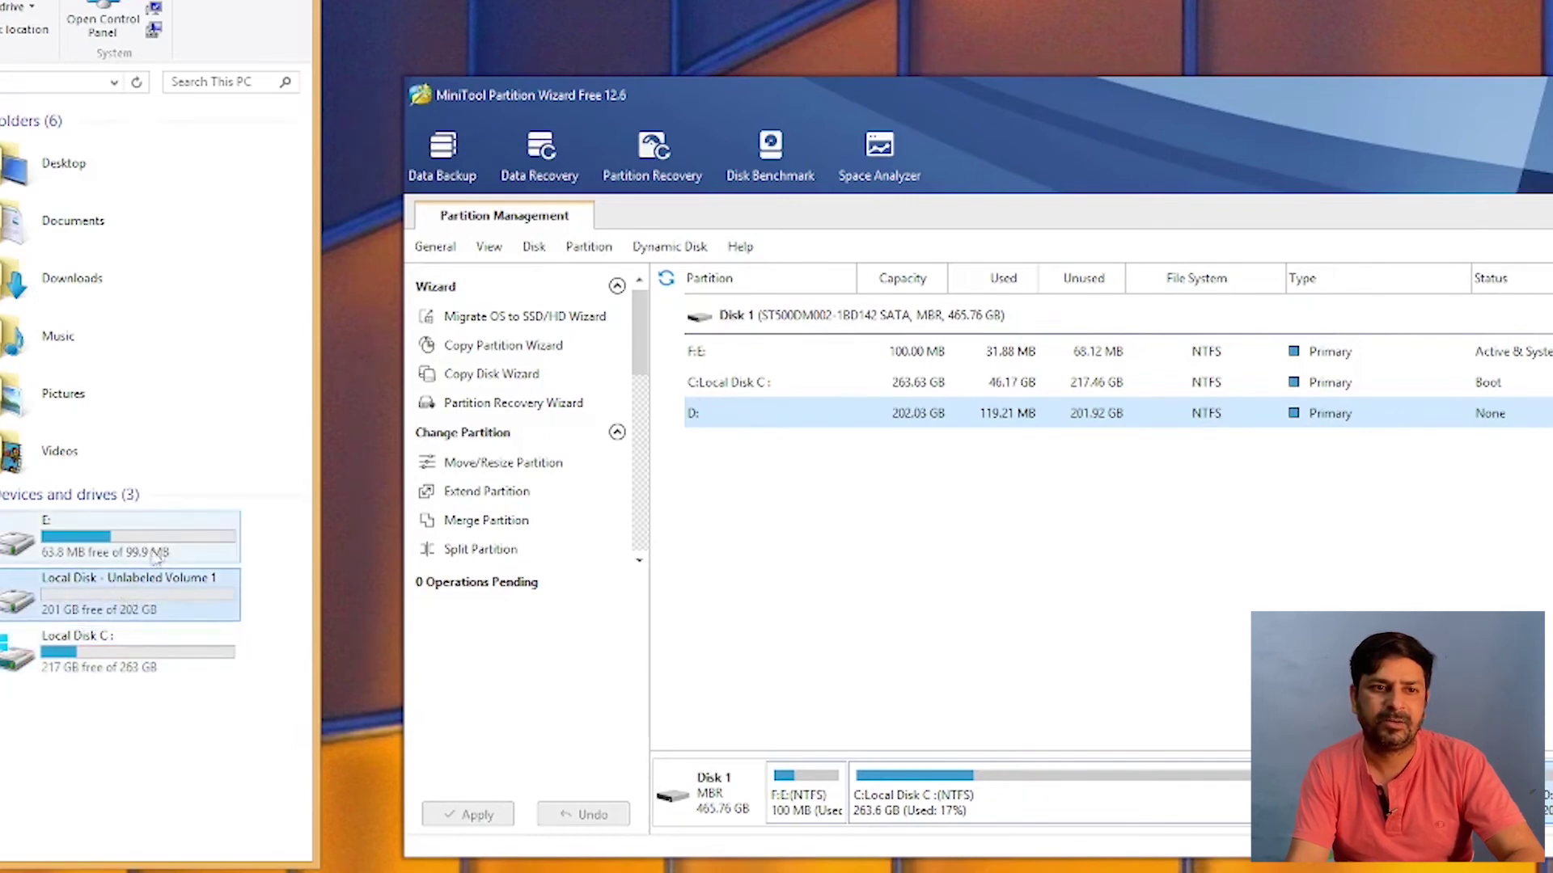
left_click(212, 749)
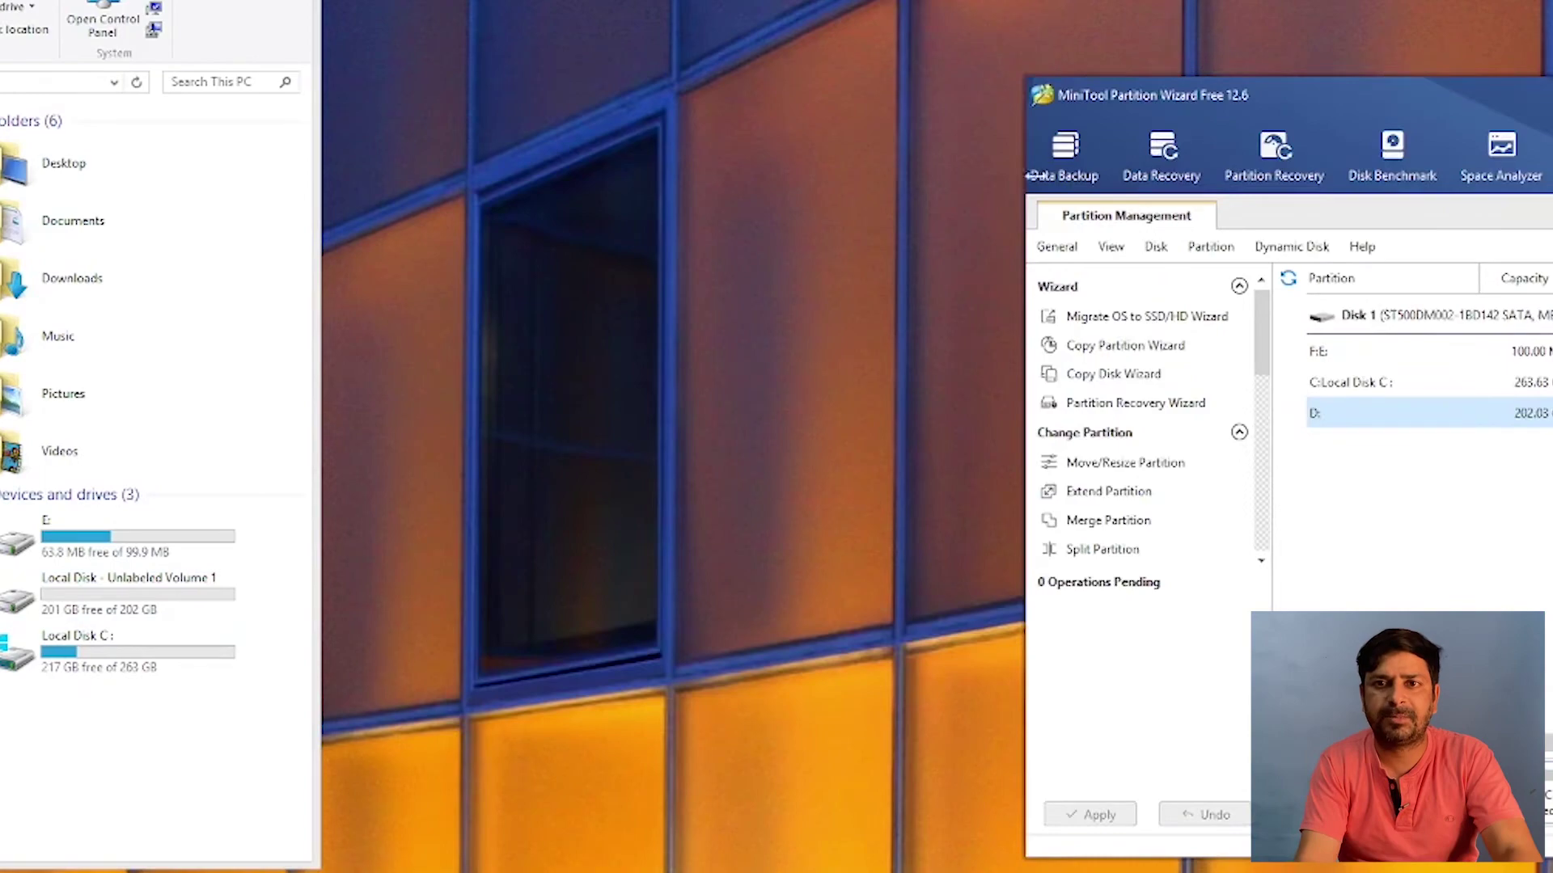
left_click_drag(1292, 93, 535, 167)
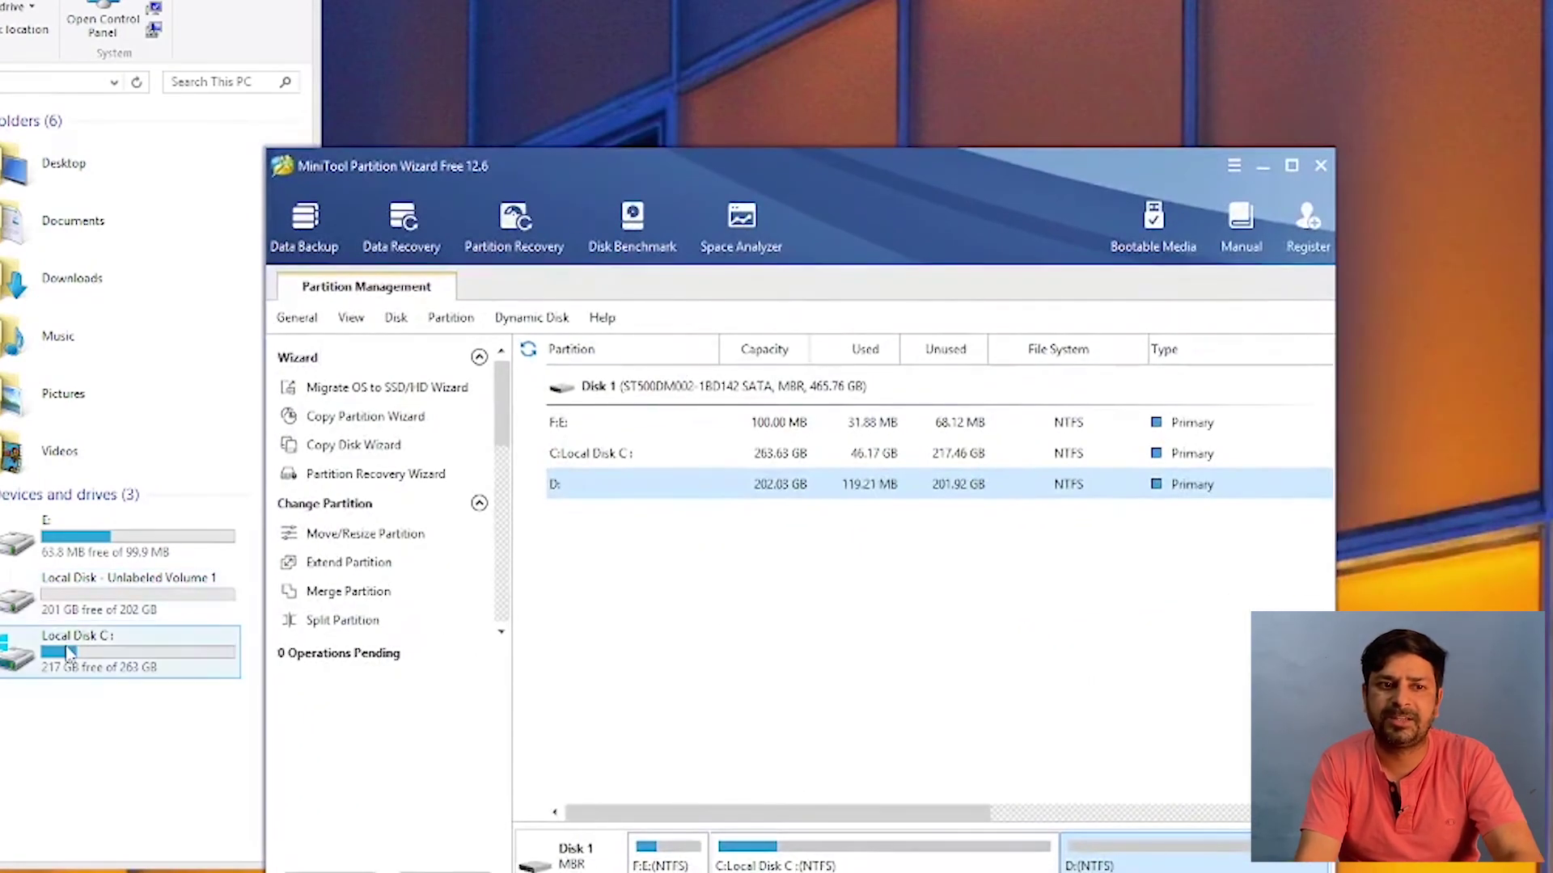
left_click(97, 653)
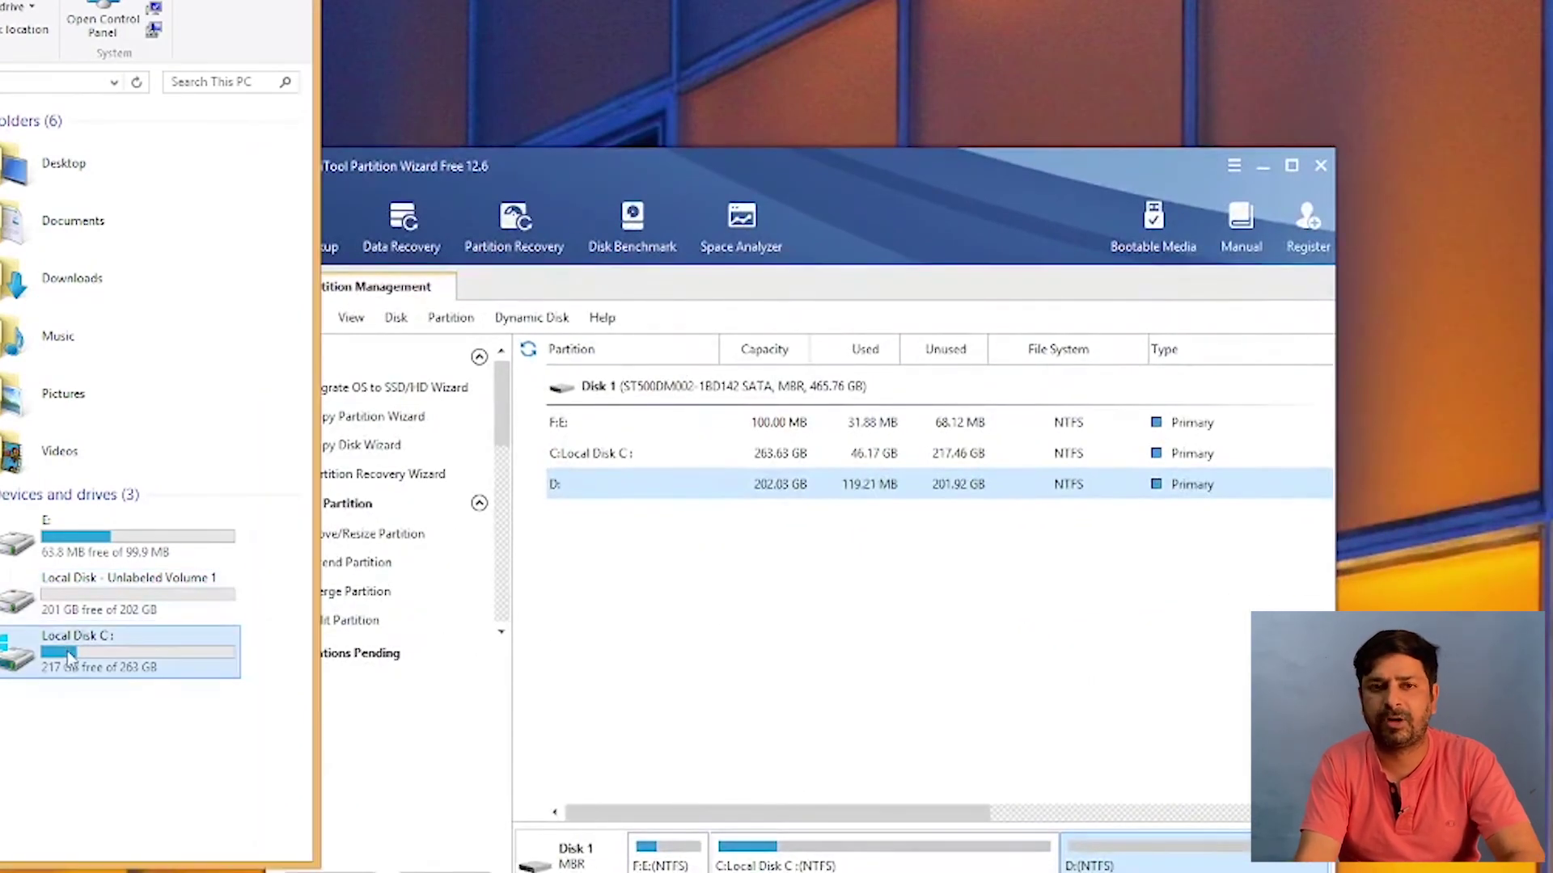
left_click(749, 555)
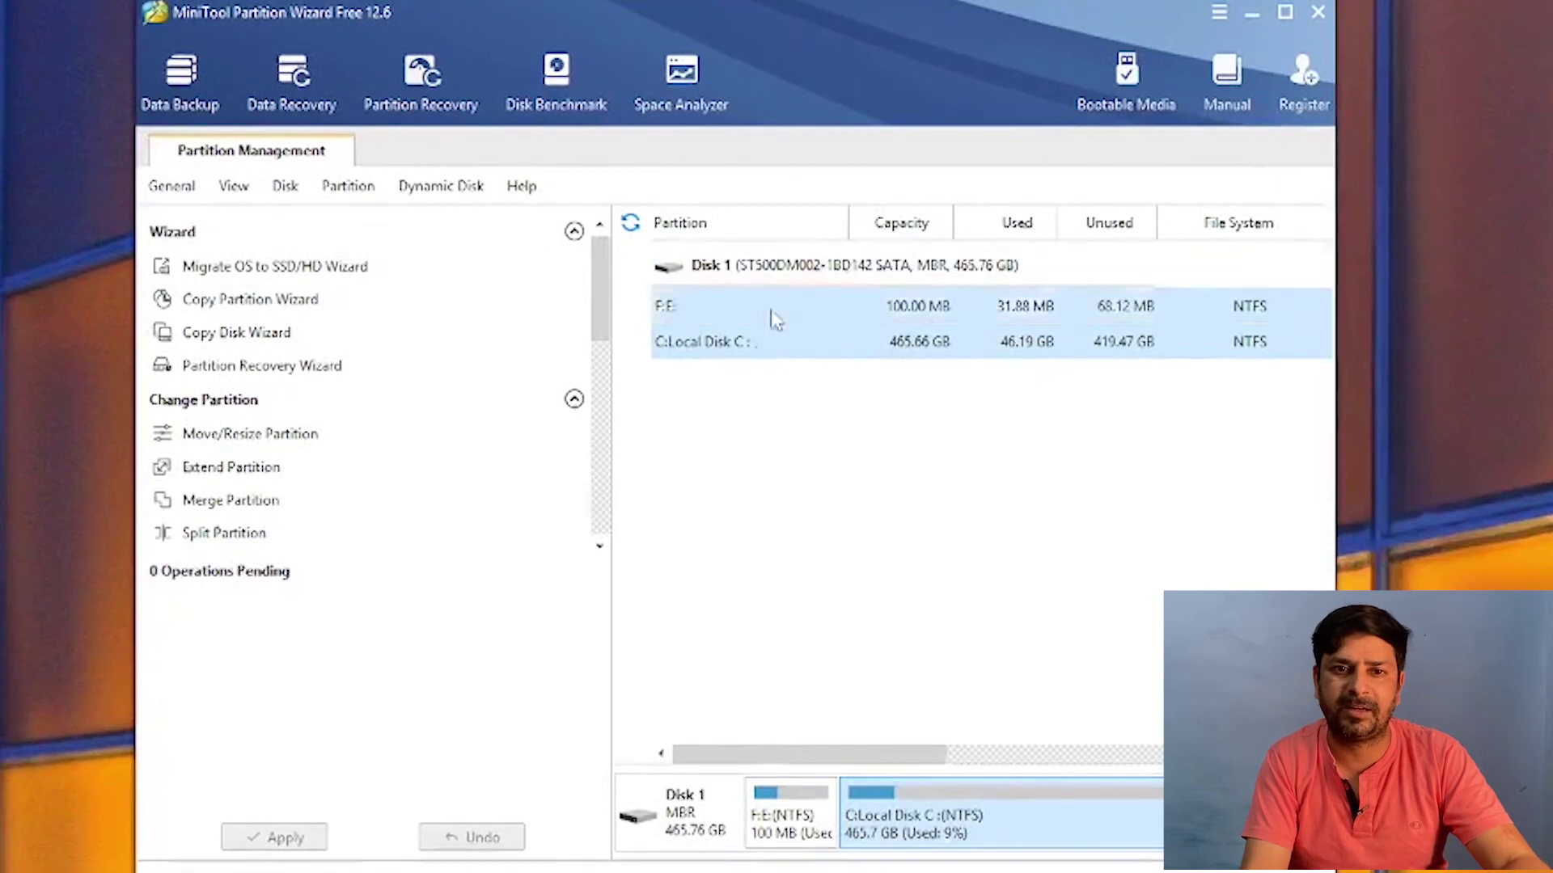
Shrink partition C to 228.06 GB, leaving 237.60 GB of unallocated space after it.
right_click(738, 347)
left_click(698, 353)
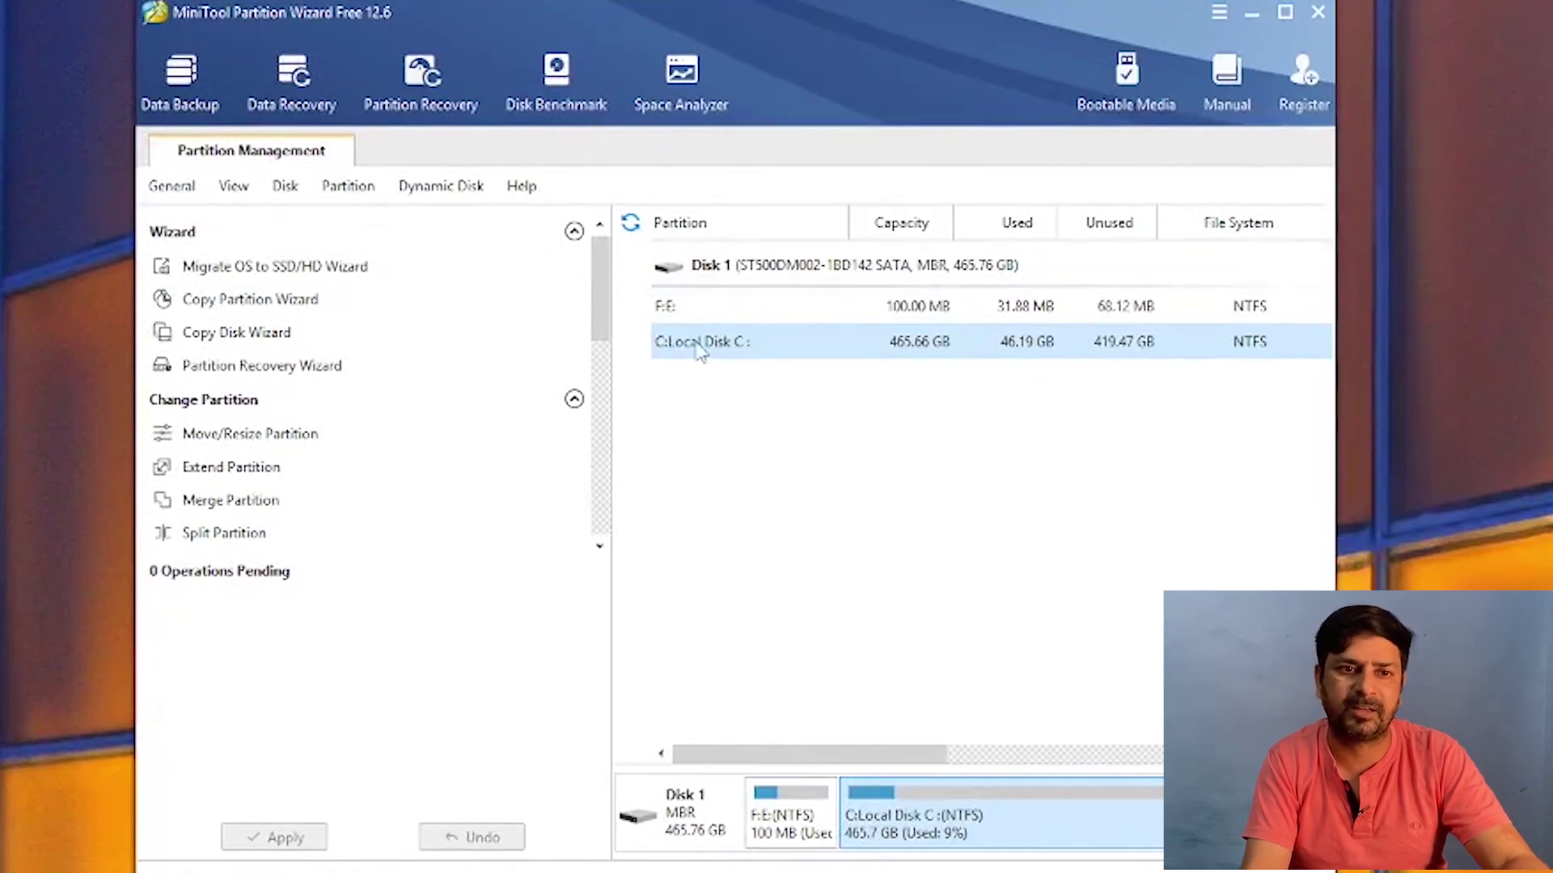
left_click(284, 444)
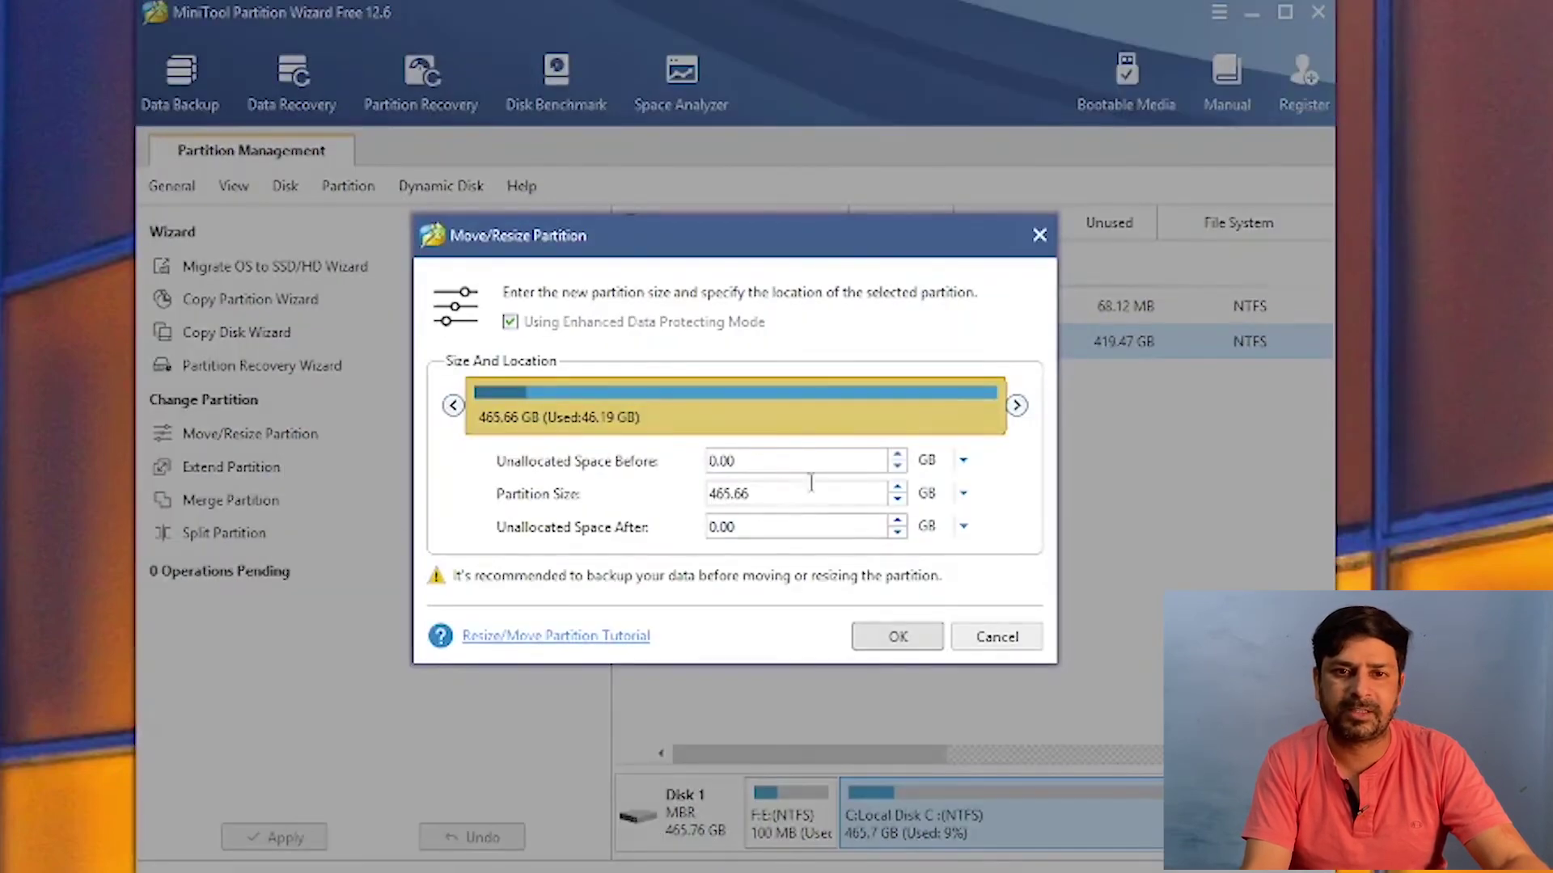
left_click_drag(1003, 402, 748, 404)
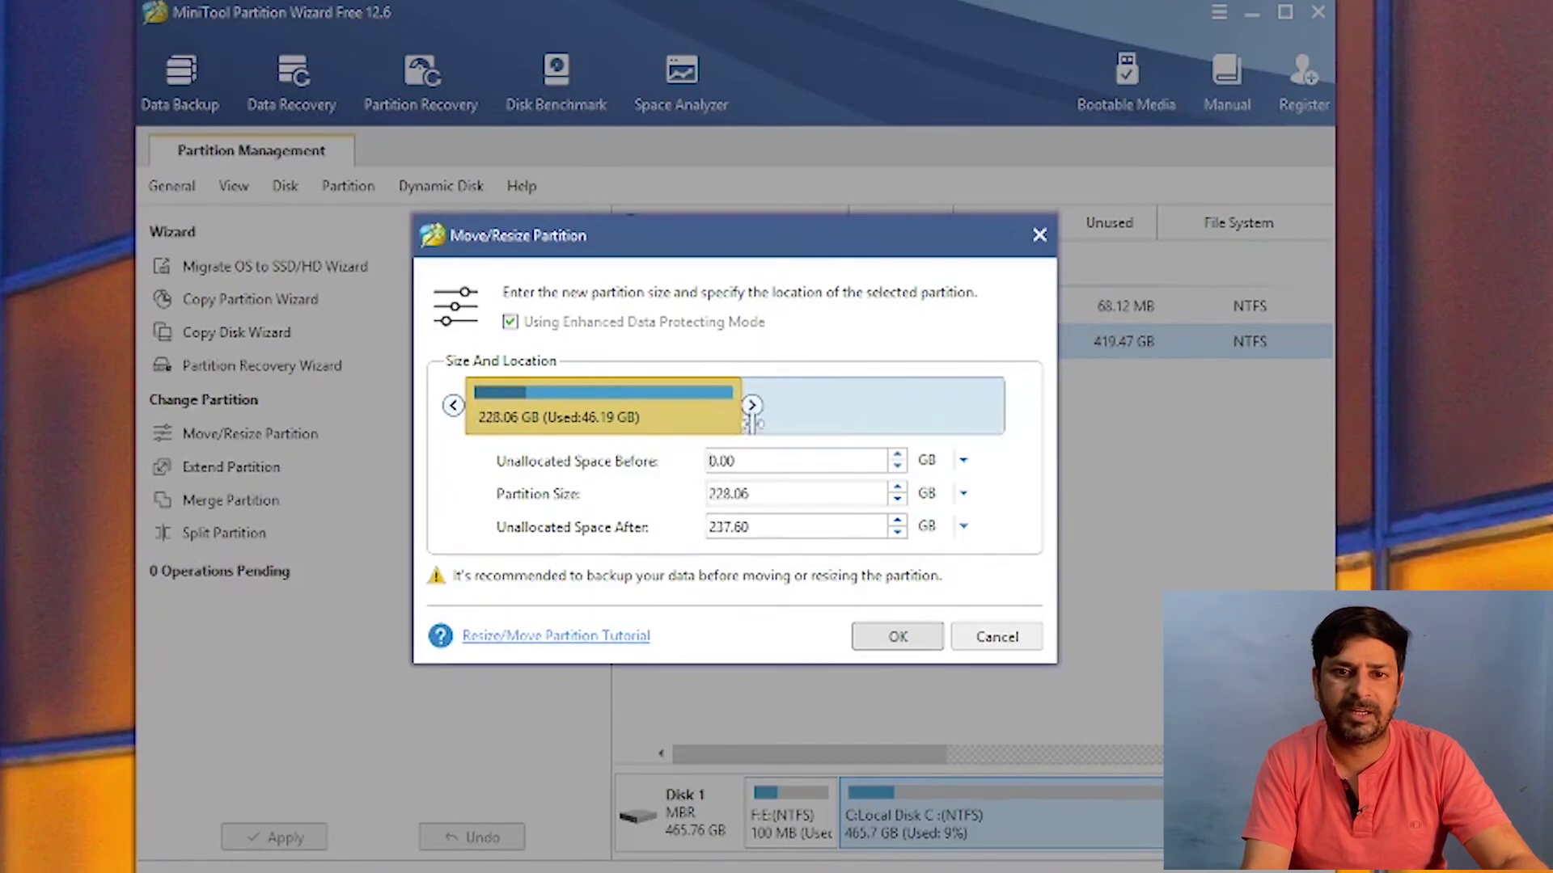
left_click(893, 636)
Create an NTFS partition D from all 237.61 GB of the unallocated space.
left_click(950, 390)
right_click(950, 390)
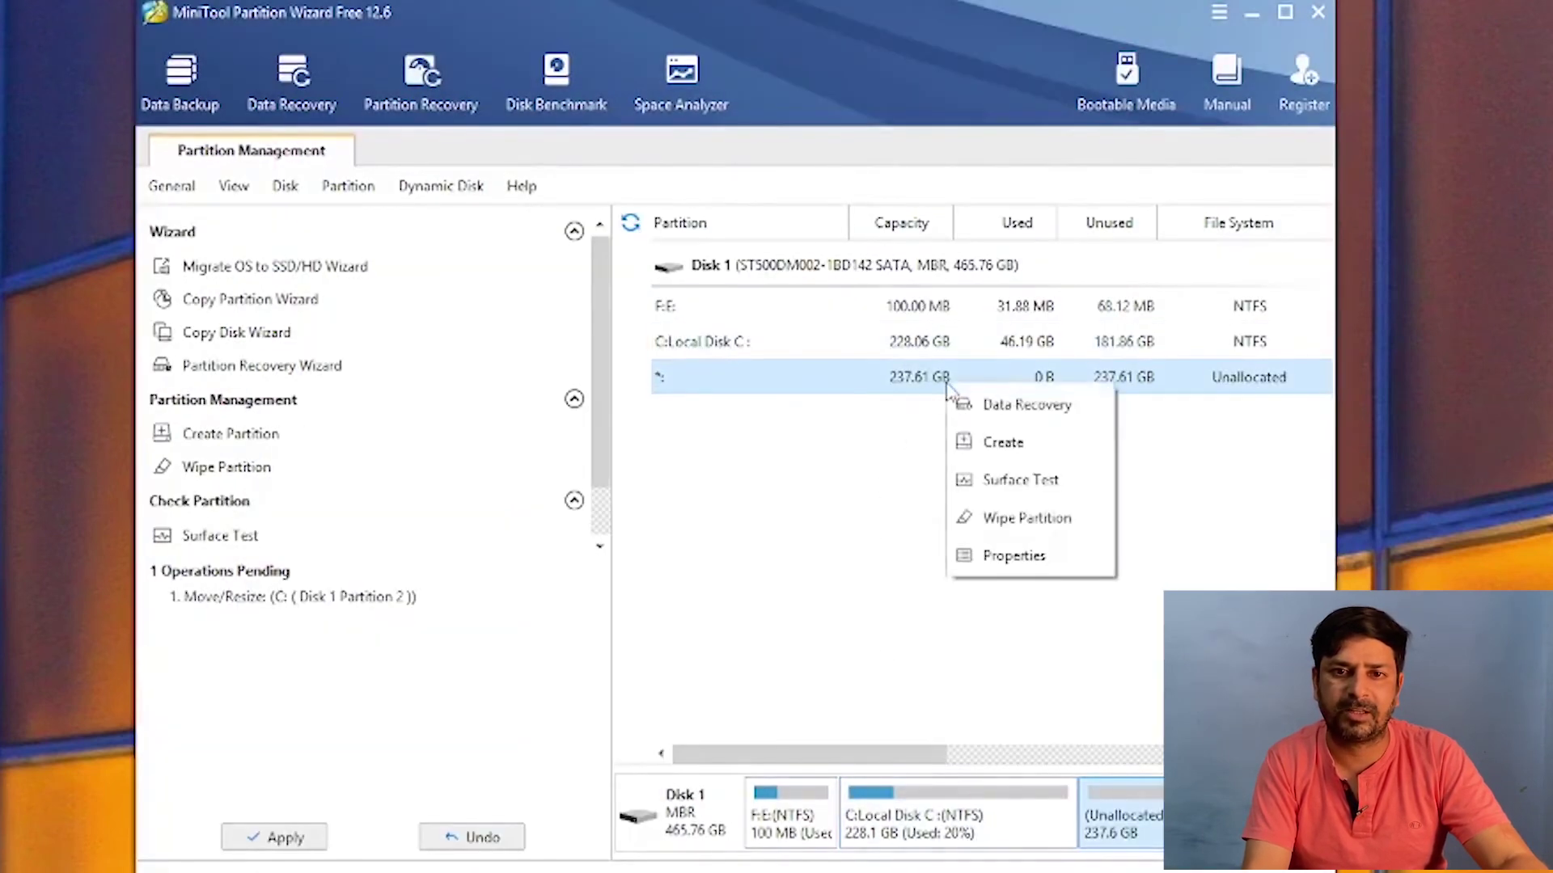
left_click(1007, 442)
left_click(887, 681)
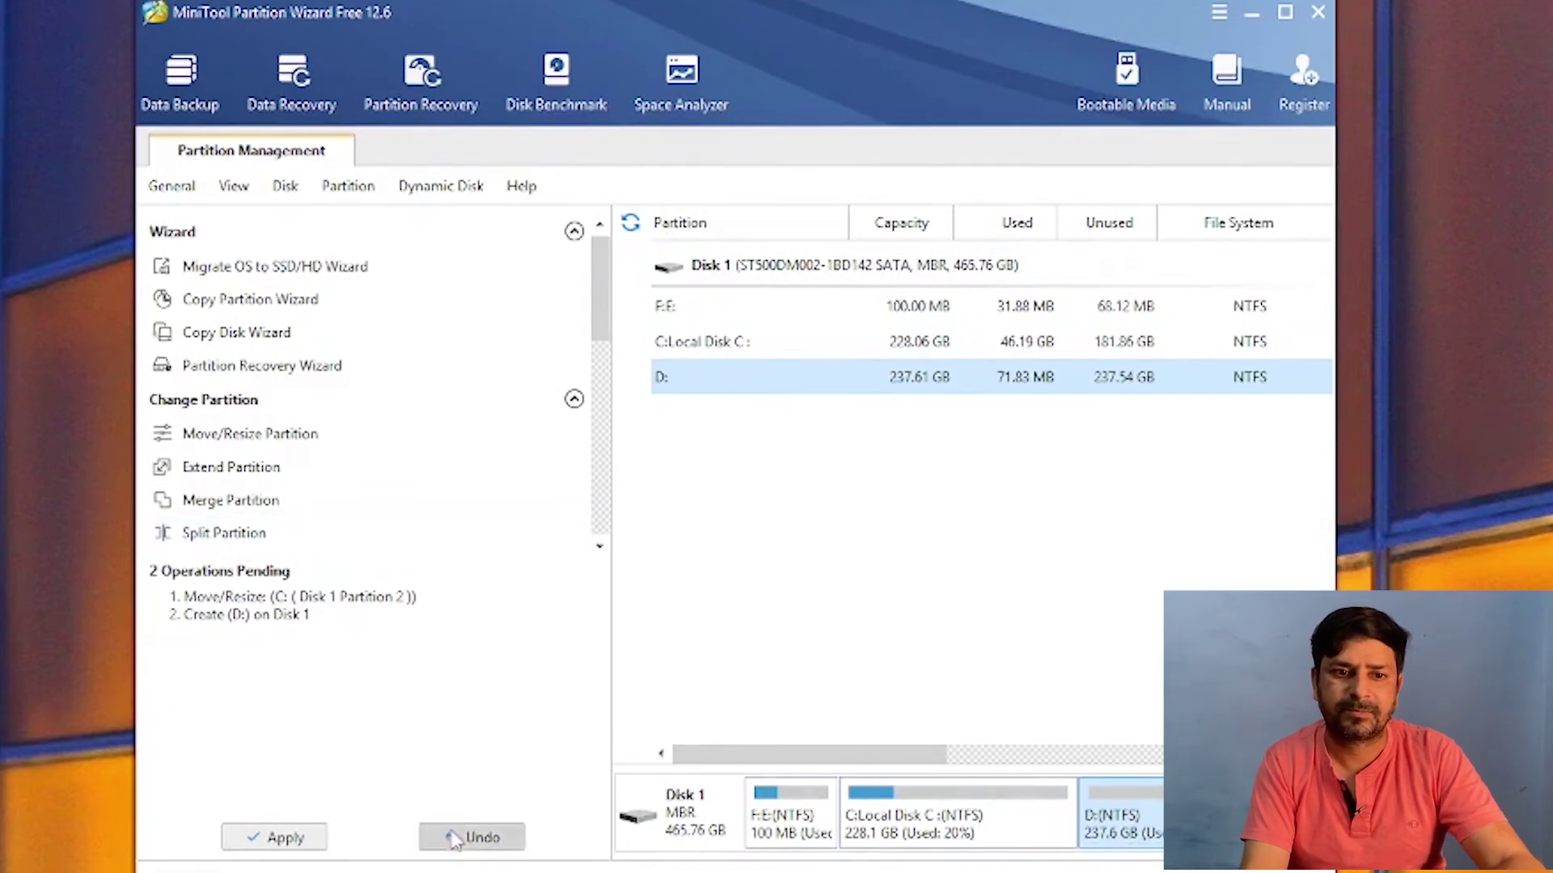
Undo the pending creation of partition D and the resize of partition C.
left_click(482, 837)
left_click(482, 837)
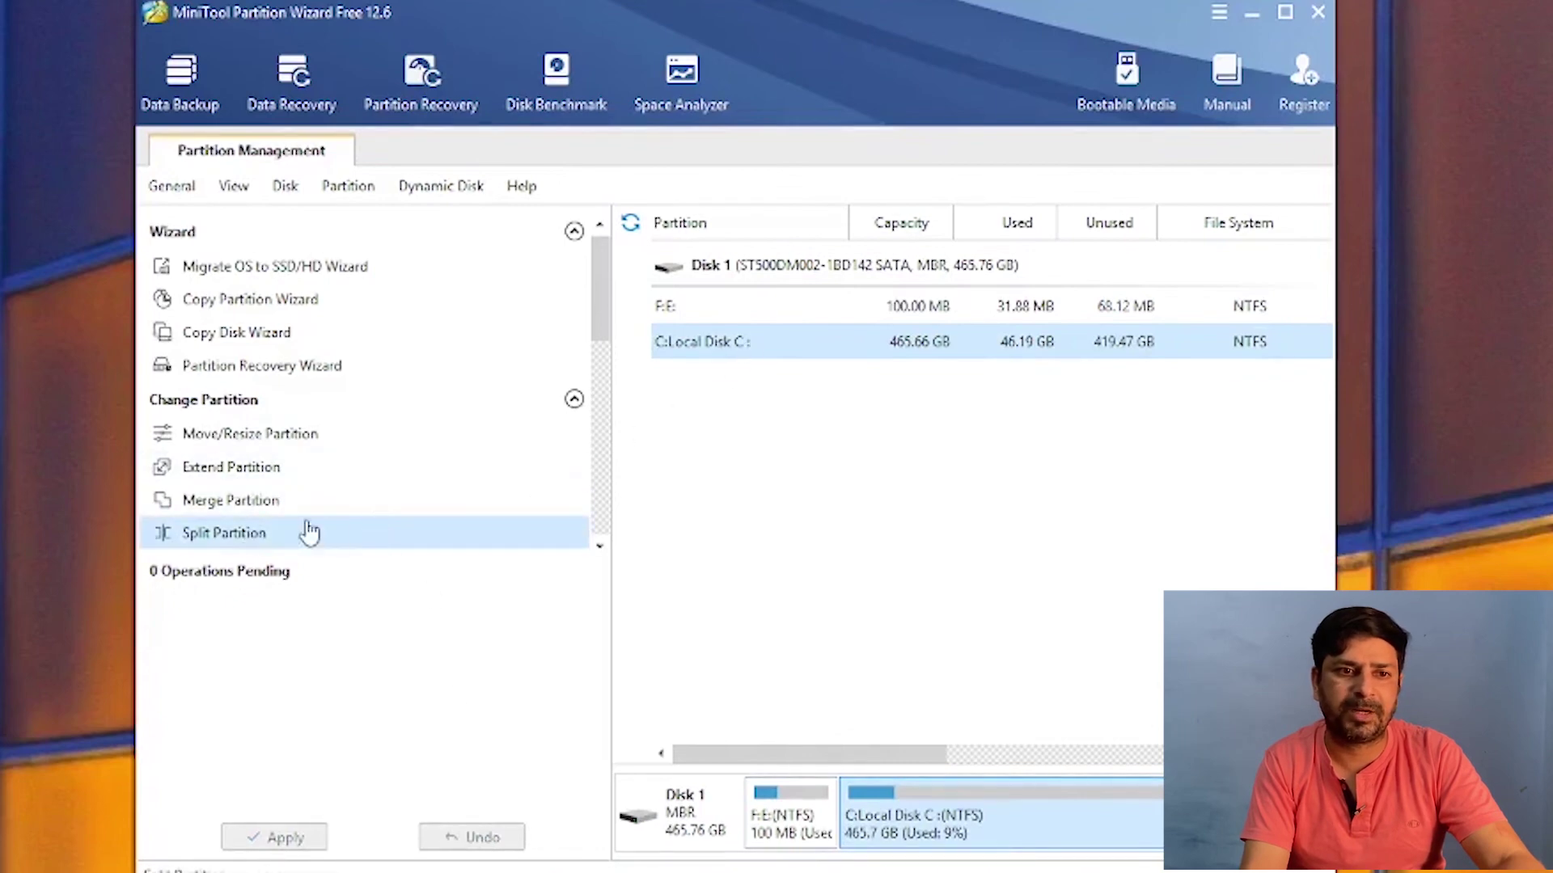
Split partition C into an original partition of 256.42 GB and a new partition D of 209.24 GB.
left_click(217, 533)
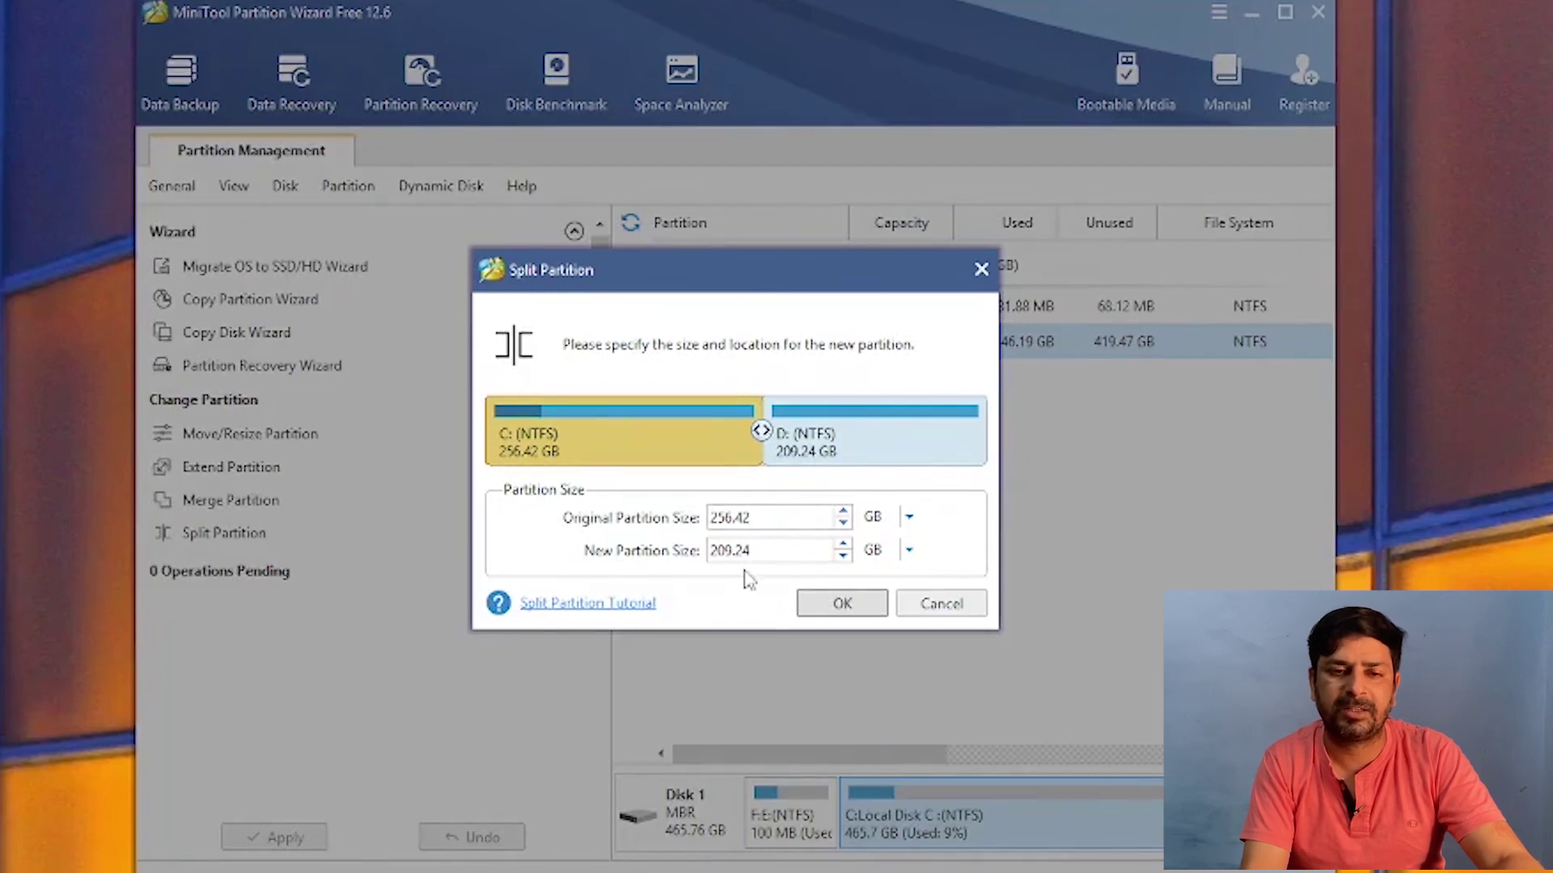
left_click_drag(767, 554, 669, 553)
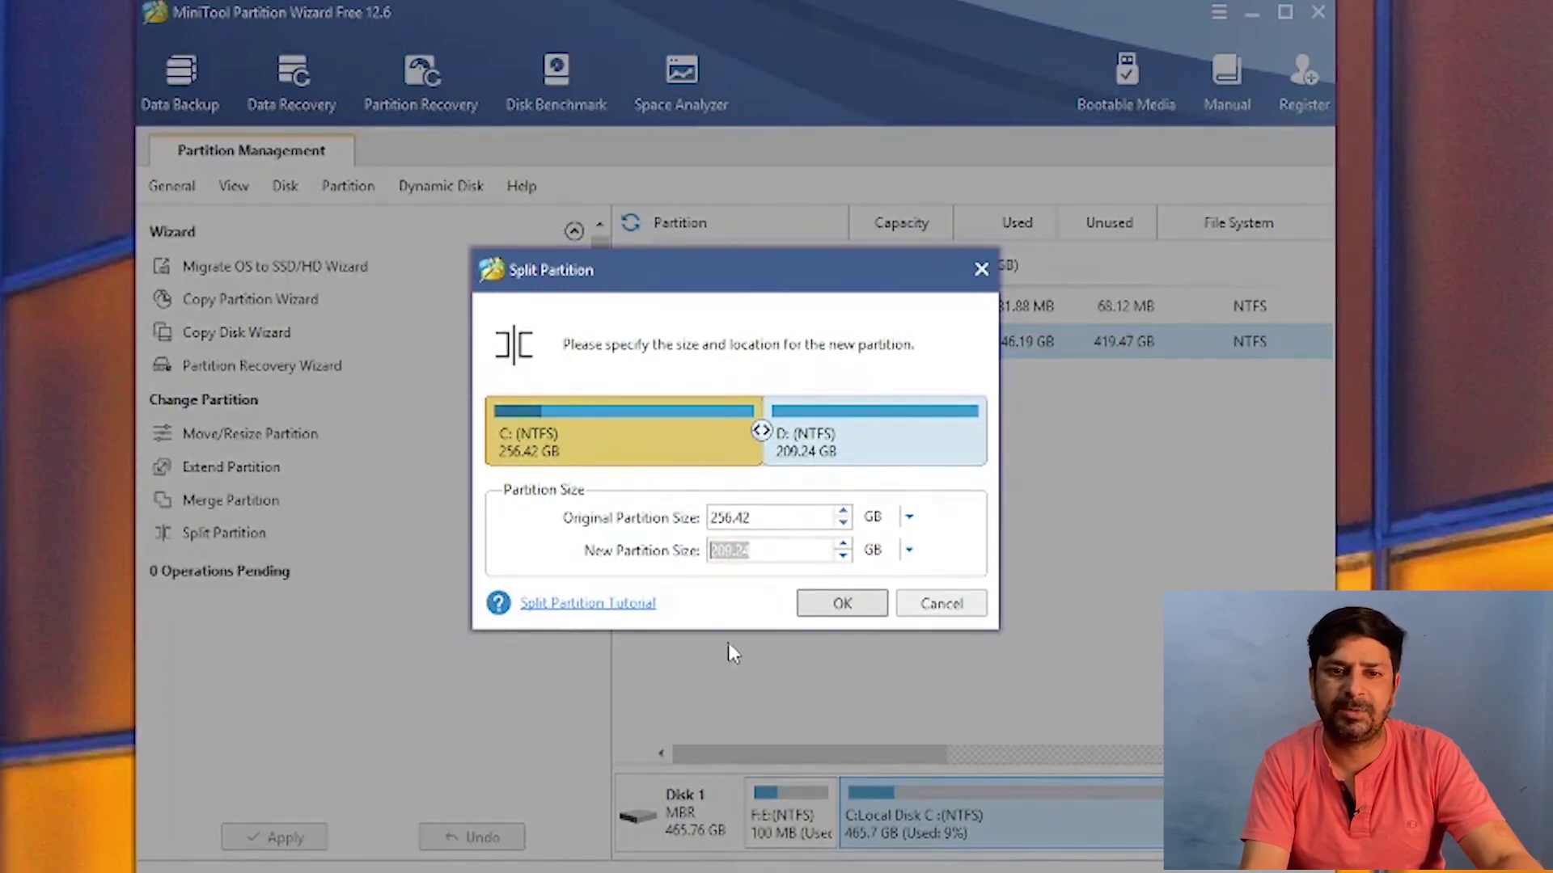
left_click(842, 604)
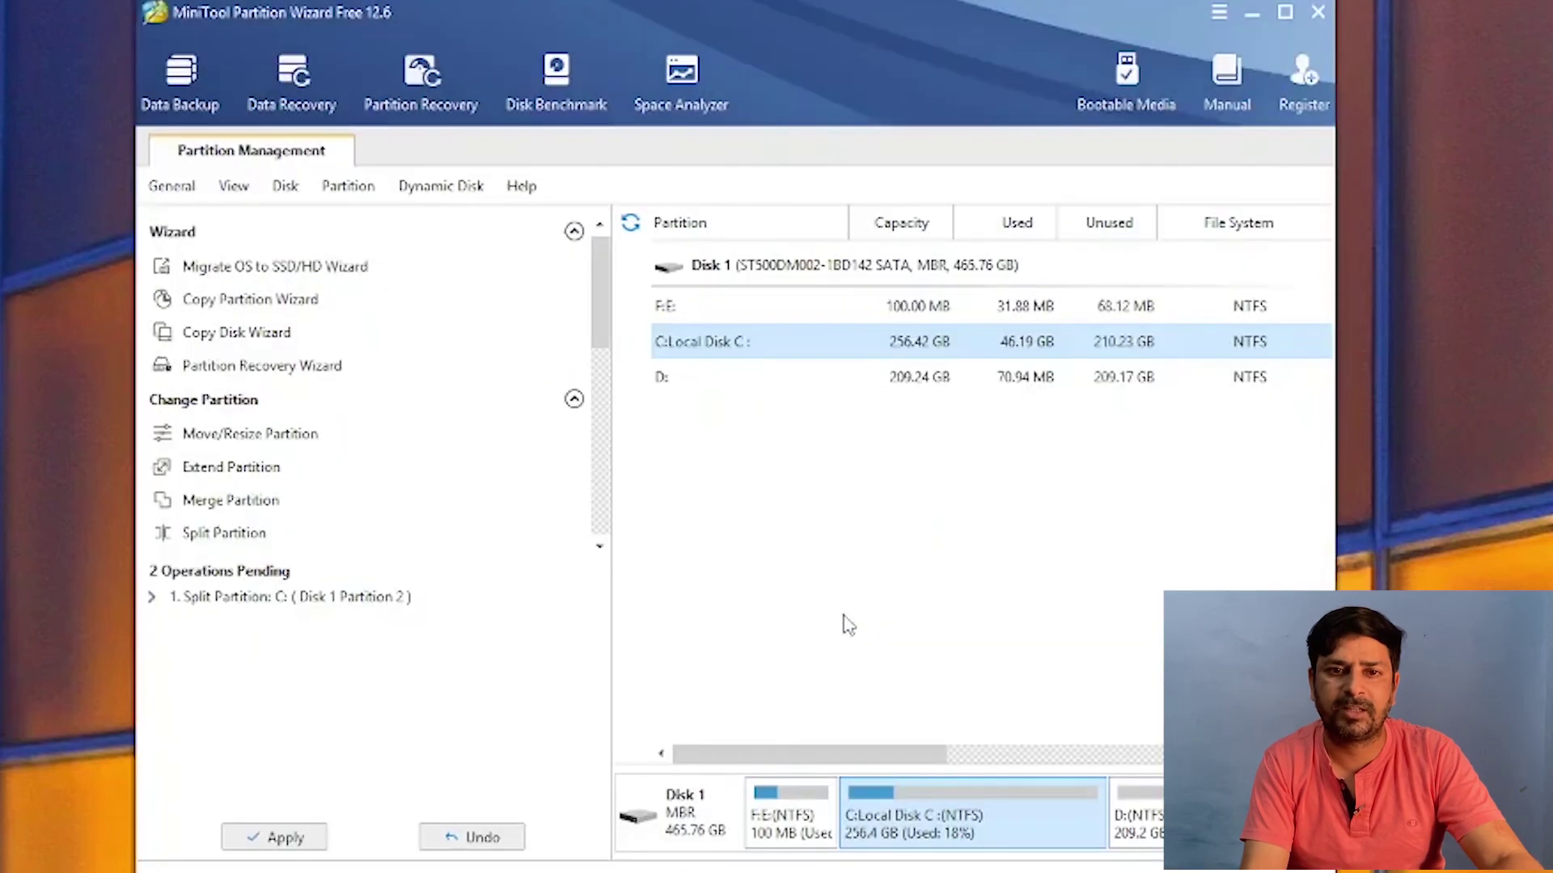
left_click(911, 386)
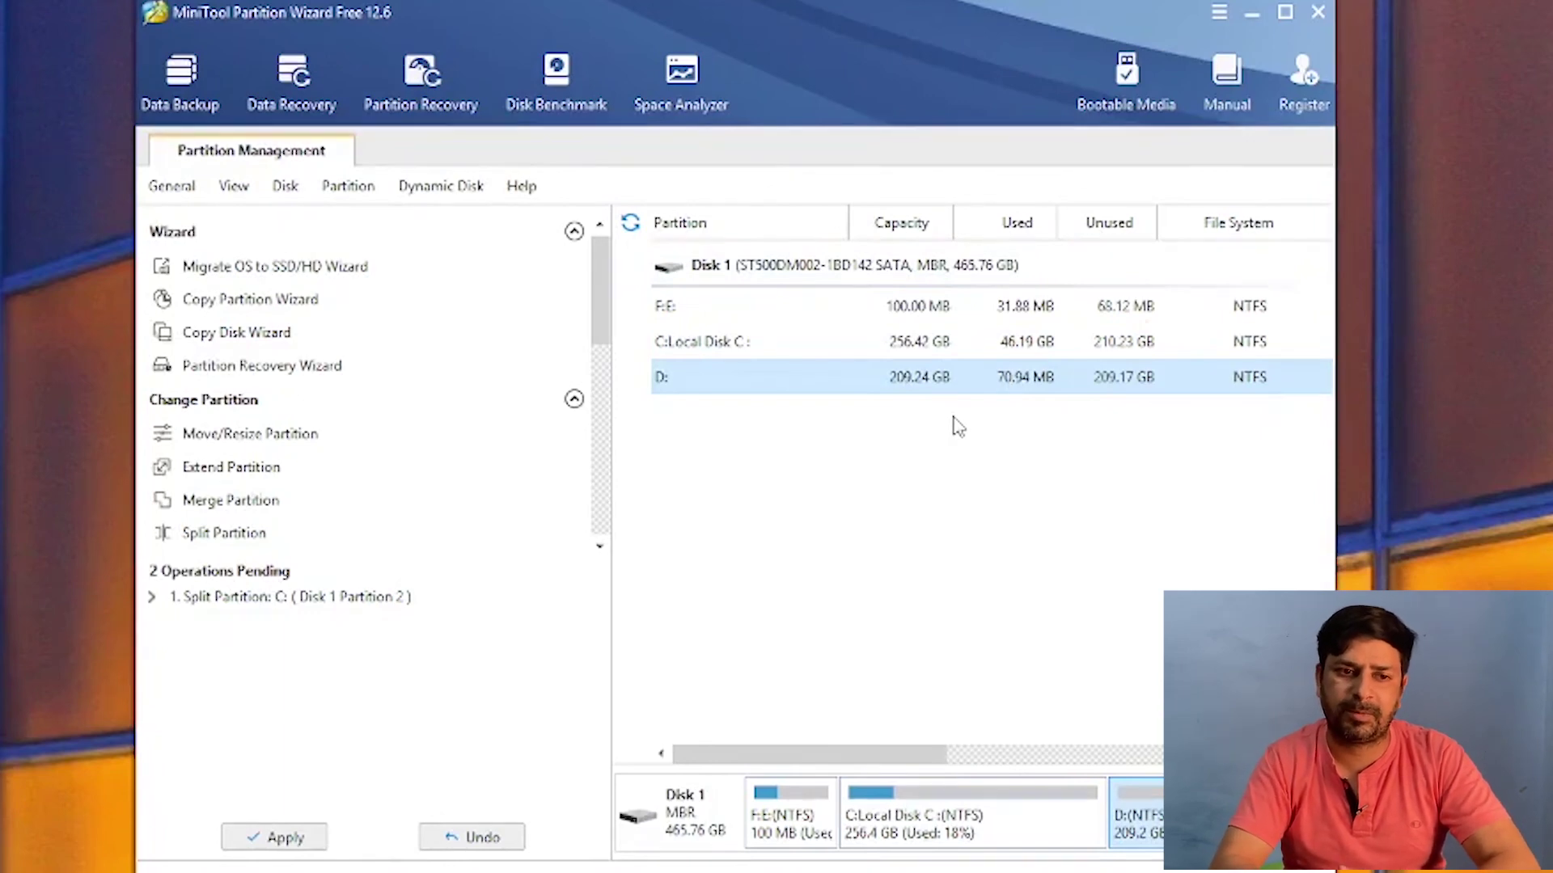
left_click(251, 434)
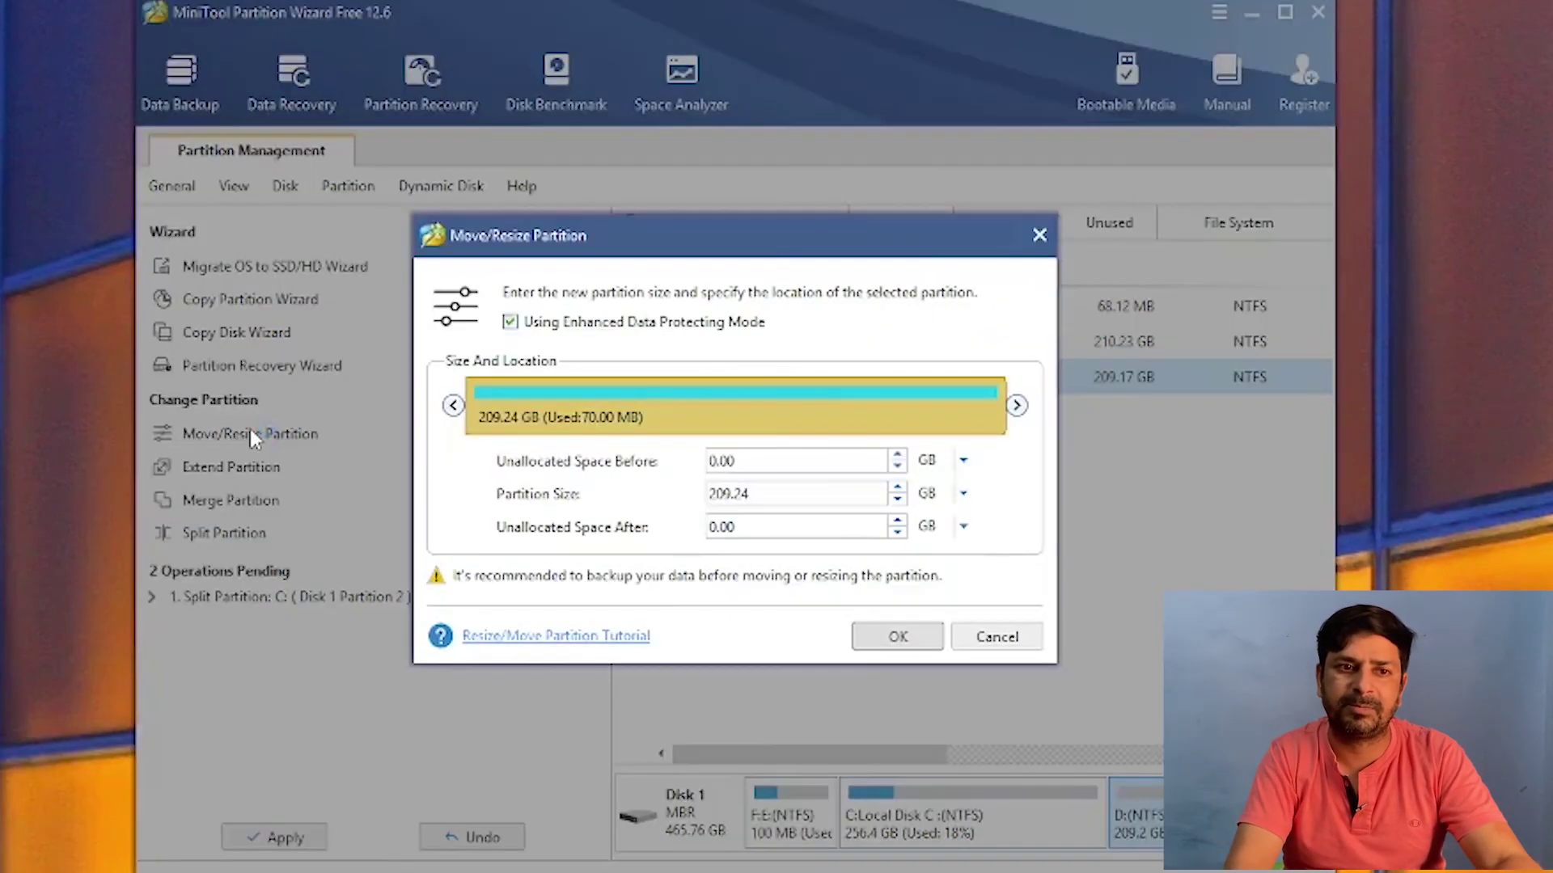
key("Escape")
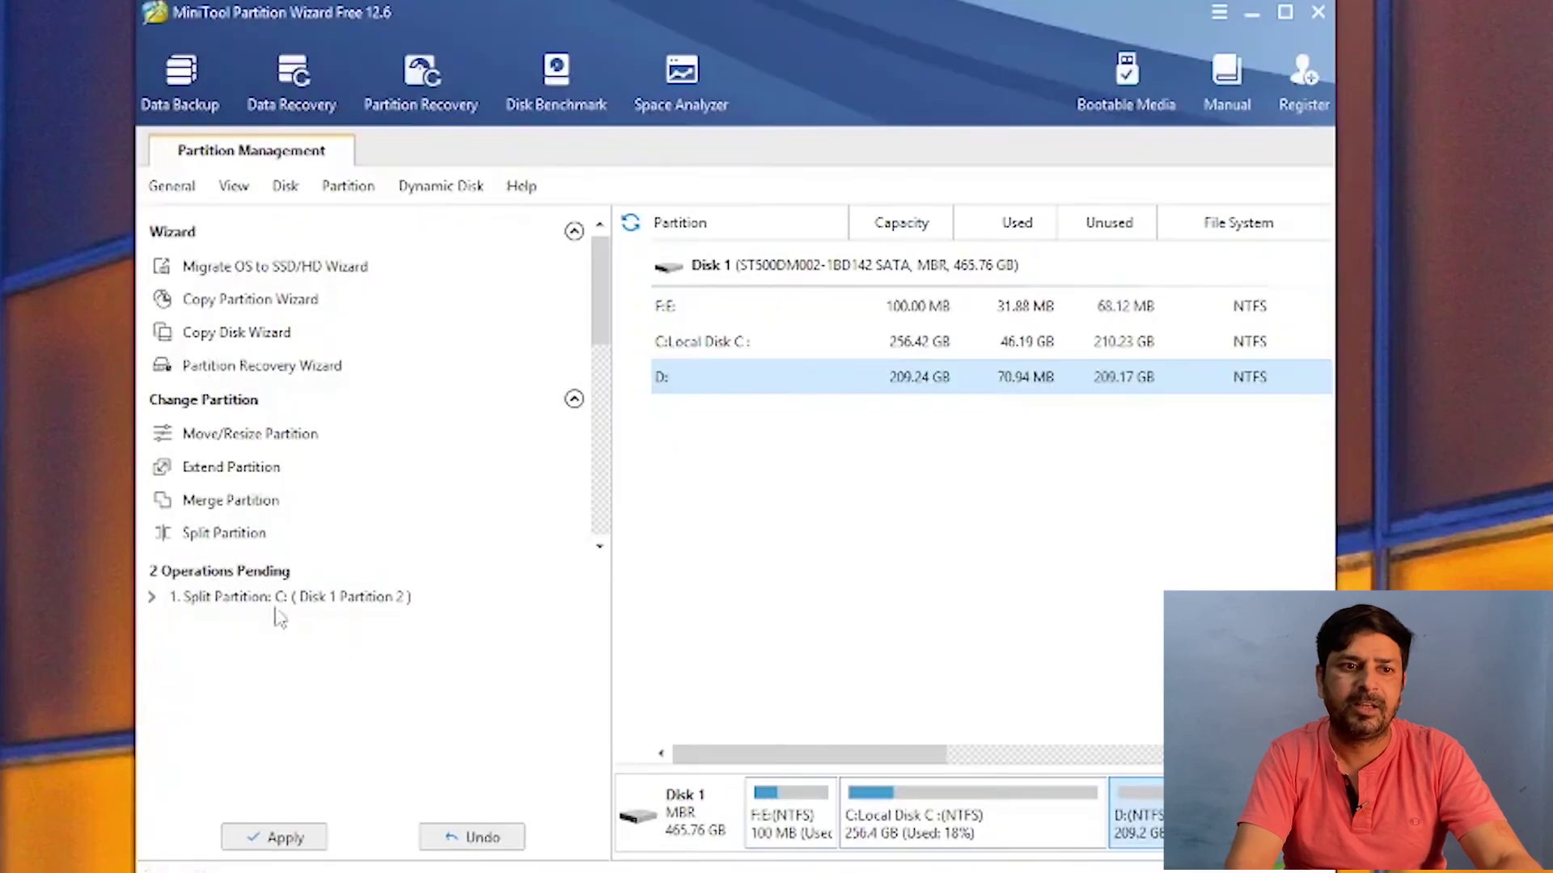
left_click(197, 534)
key("Escape")
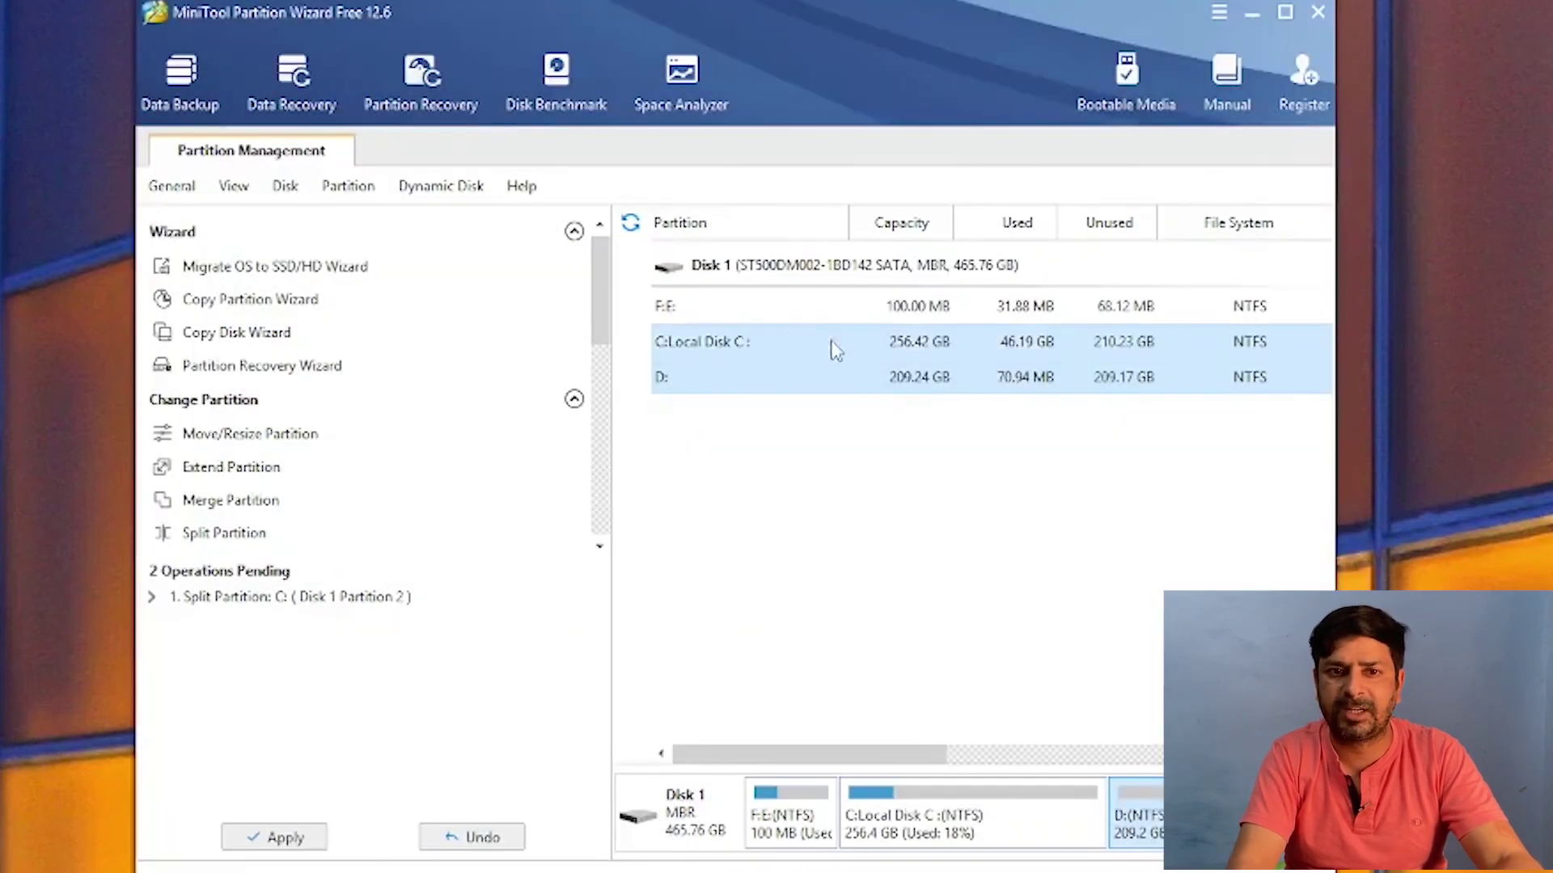
Apply the pending split of partition C.
left_click(771, 342)
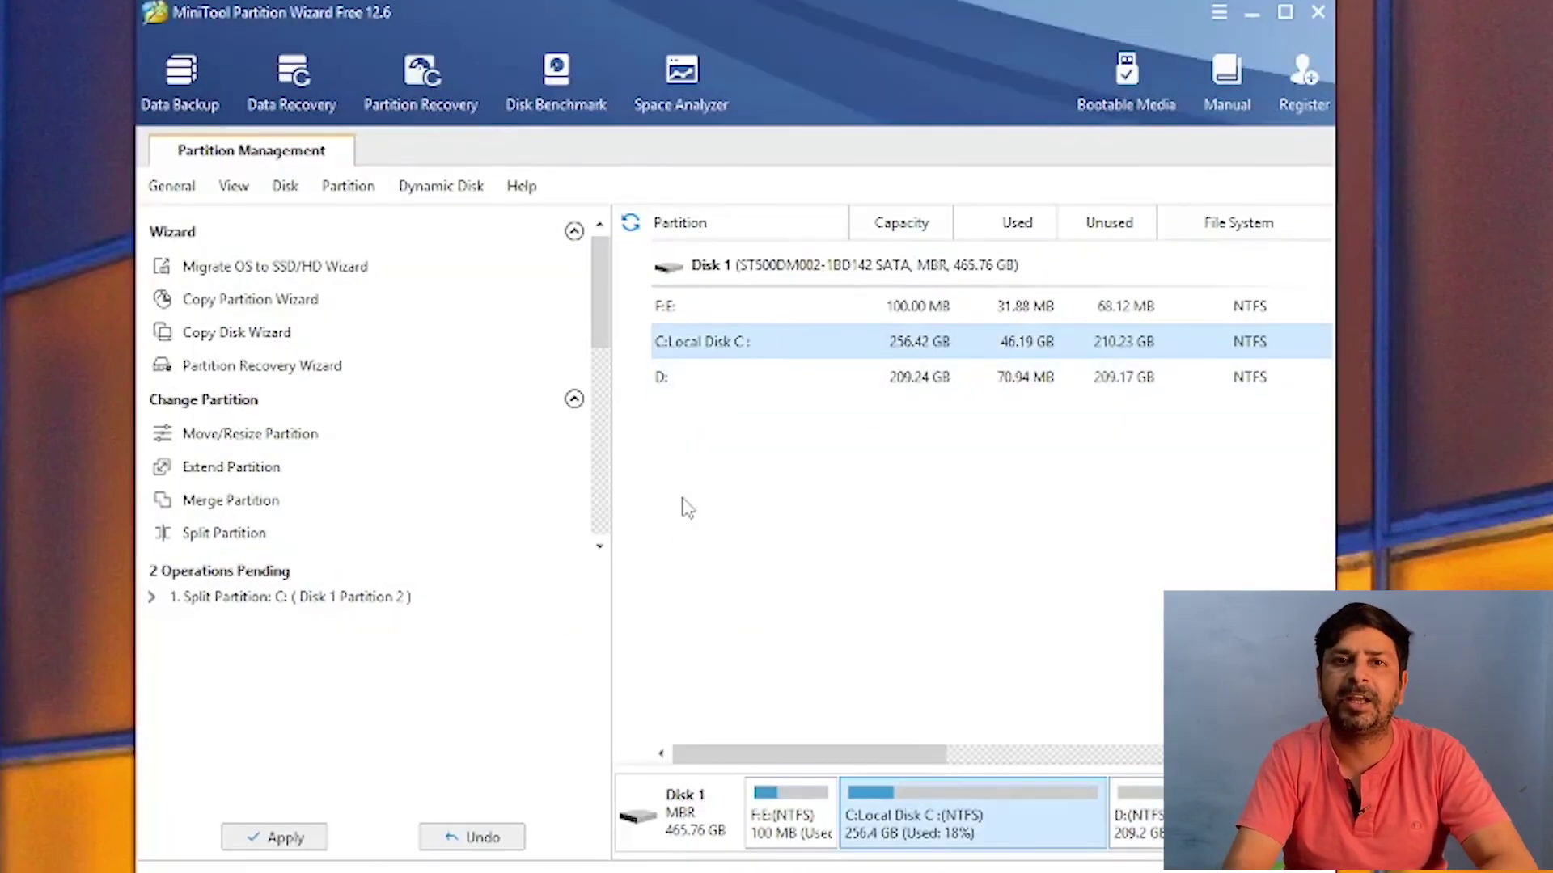
left_click(277, 837)
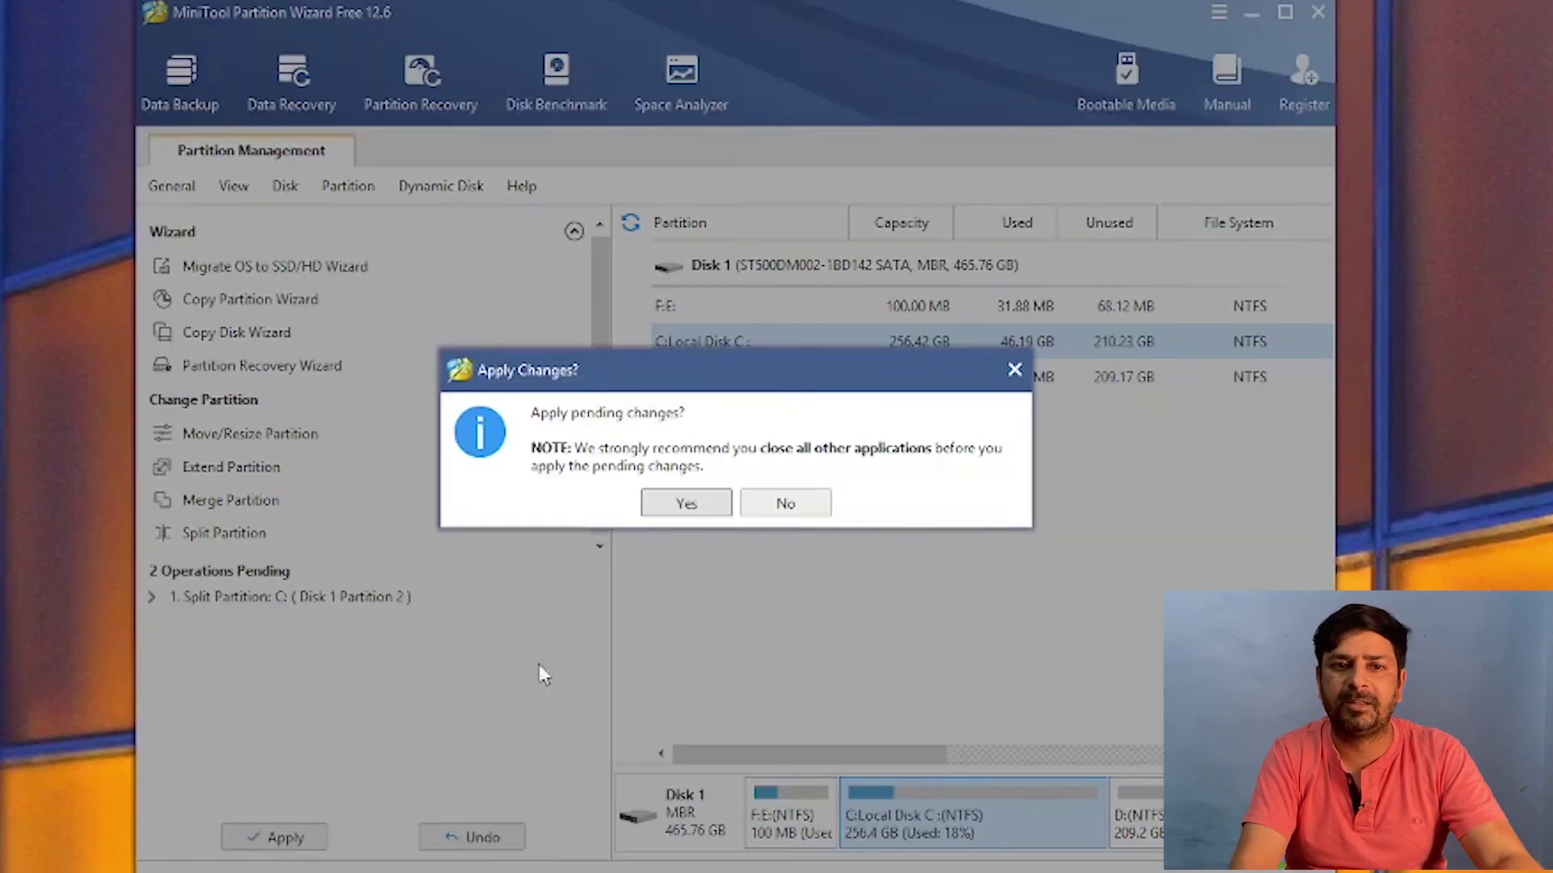
left_click(717, 507)
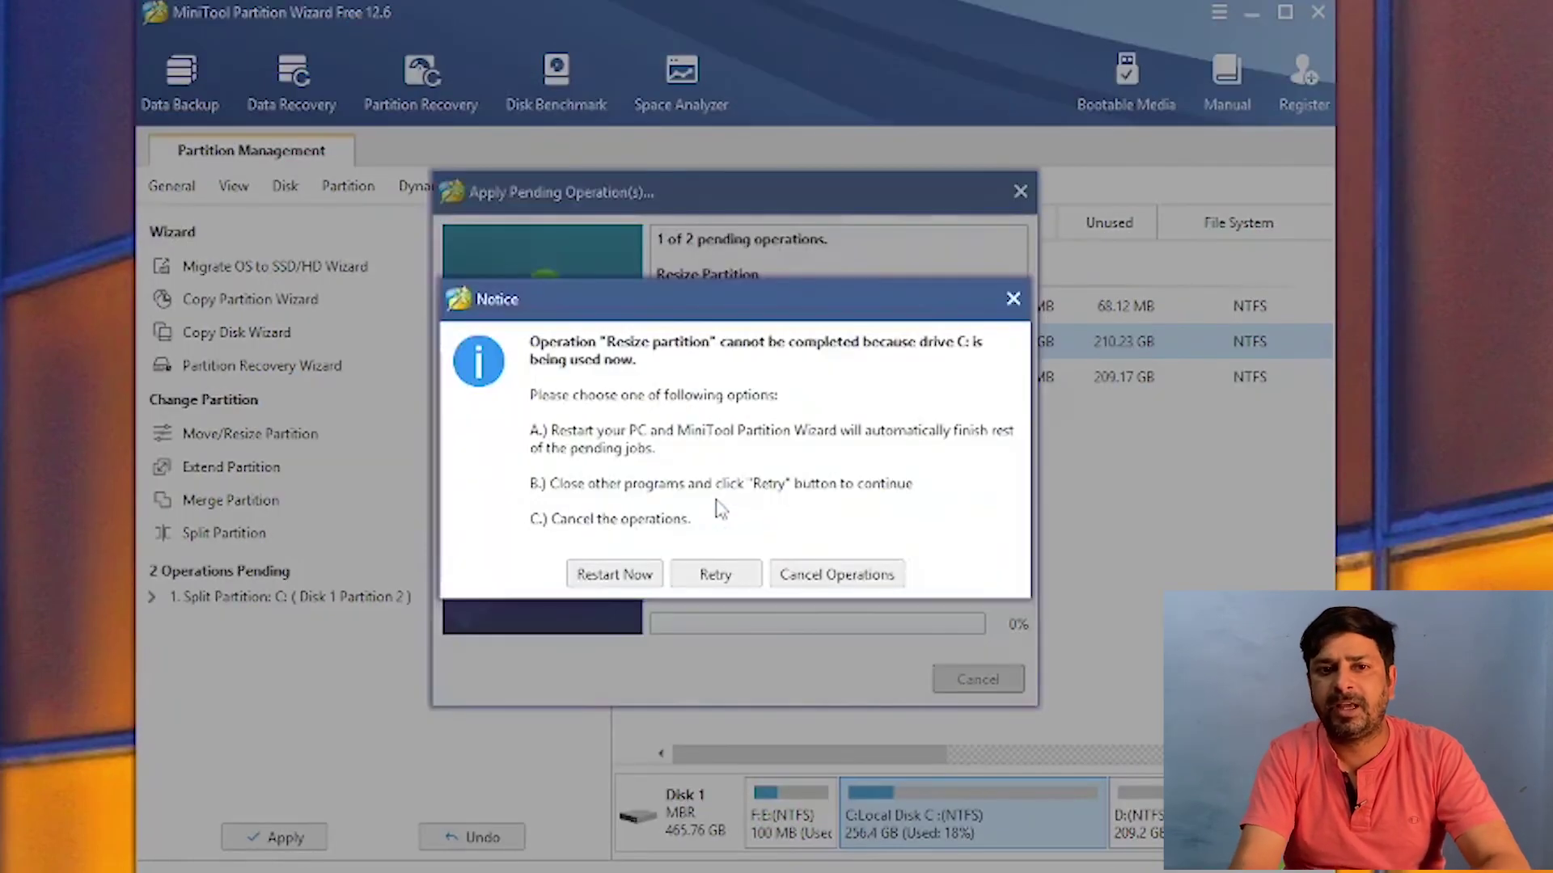